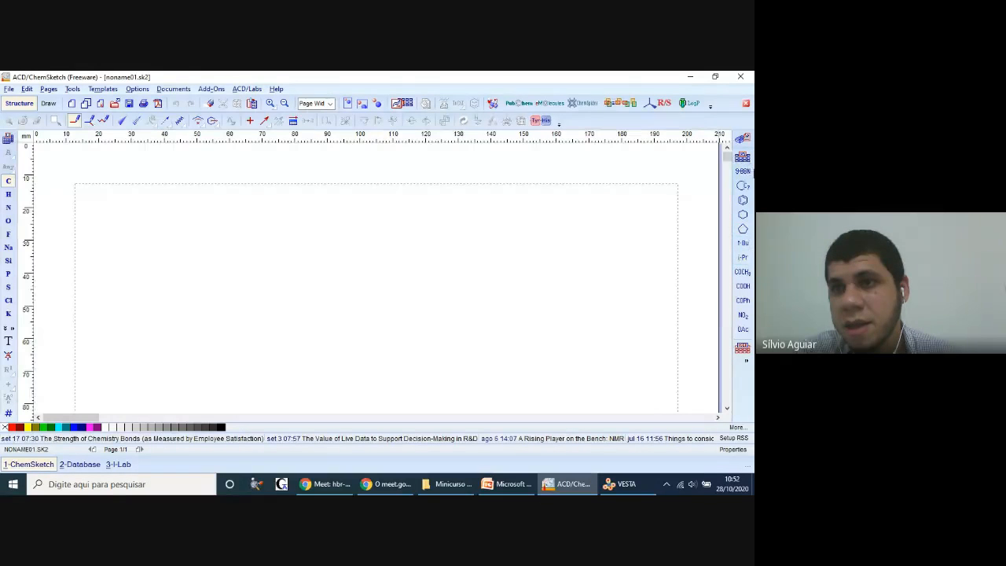
Step: Place a cycloheptane ring from the Table of Radicals in the upper middle of the page
{"action": "left_click", "coordinate": [742, 158]}
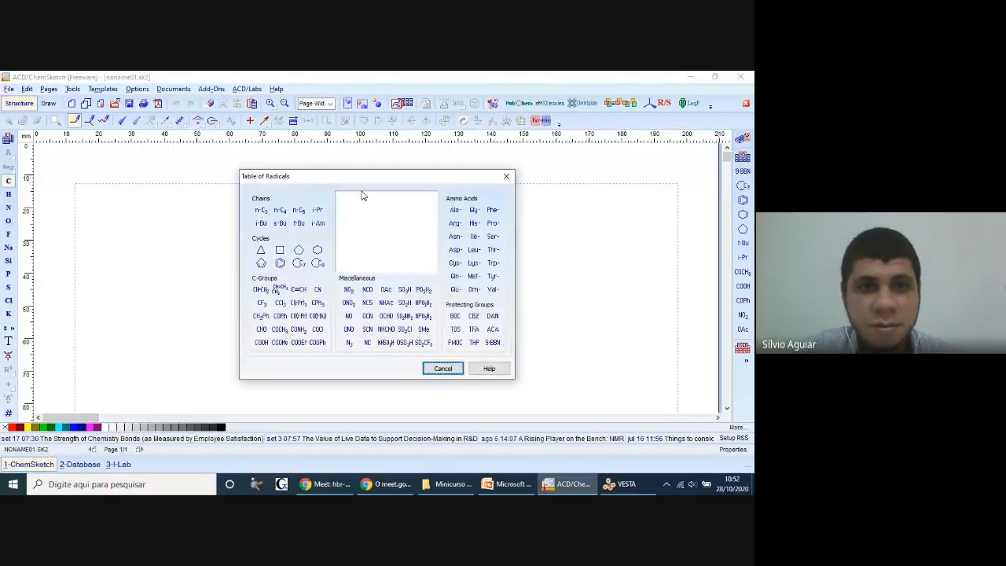
{"action": "left_click", "coordinate": [301, 265]}
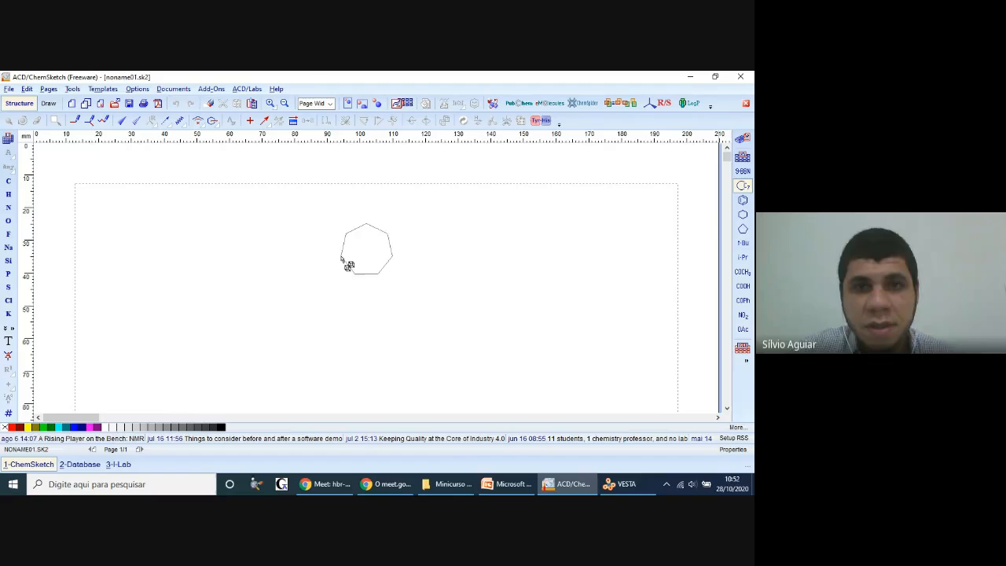
{"action": "left_click", "coordinate": [335, 294]}
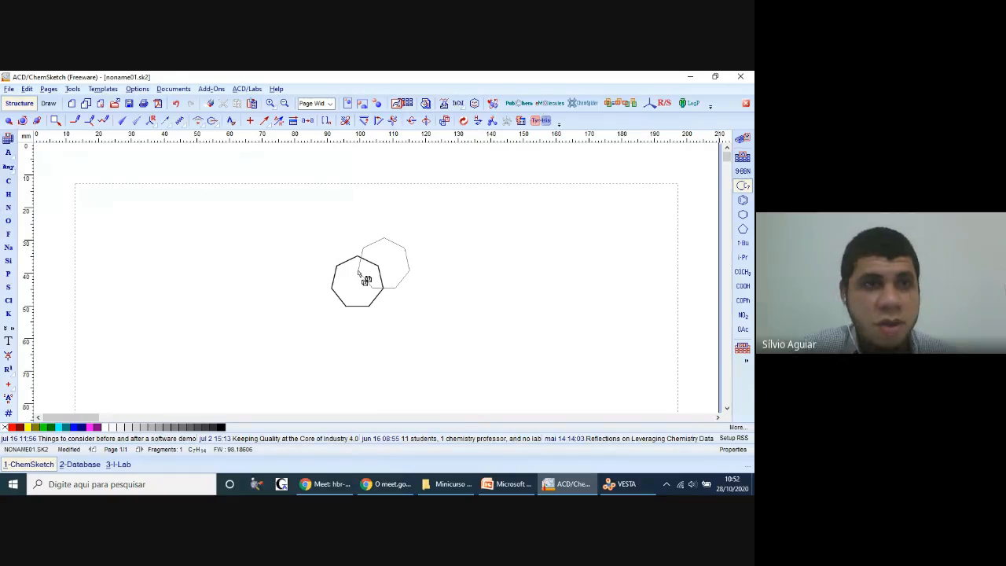
Step: Rotate the cycloheptane ring so a flat bond is on top and a corner points down, matching the carbamazepine slide in PowerPoint
{"action": "left_click", "coordinate": [8, 122]}
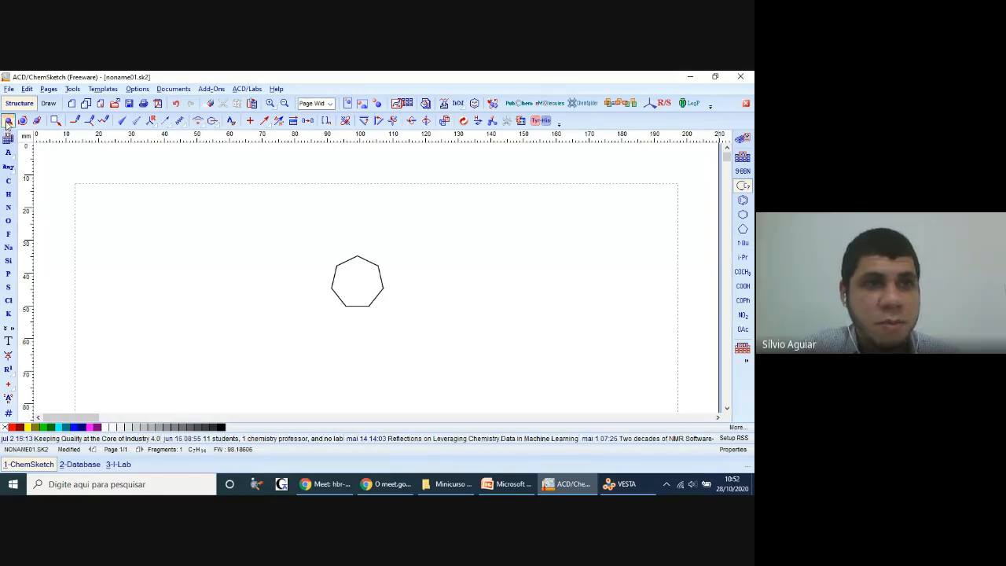
{"action": "left_click", "coordinate": [505, 484]}
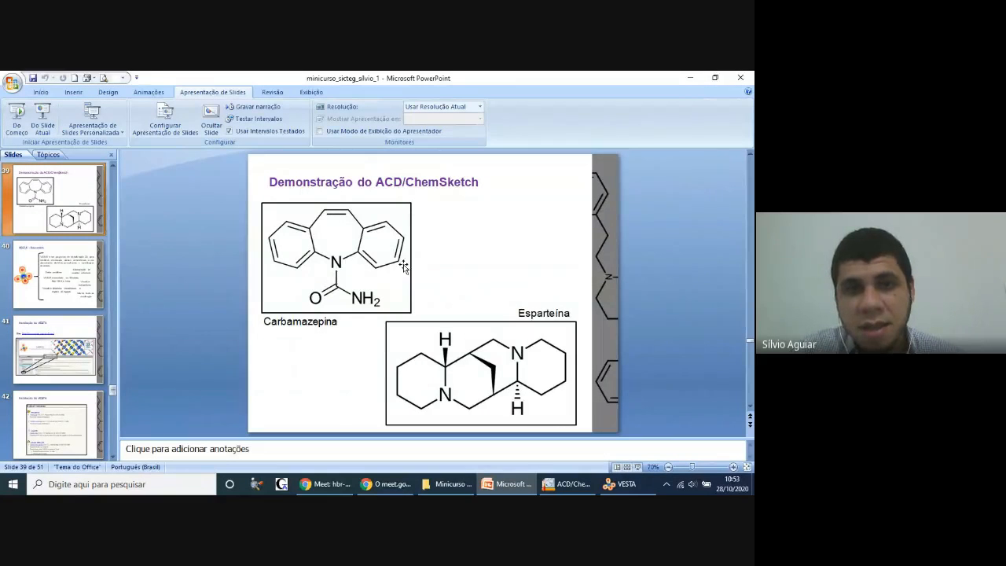
{"action": "left_click", "coordinate": [521, 491]}
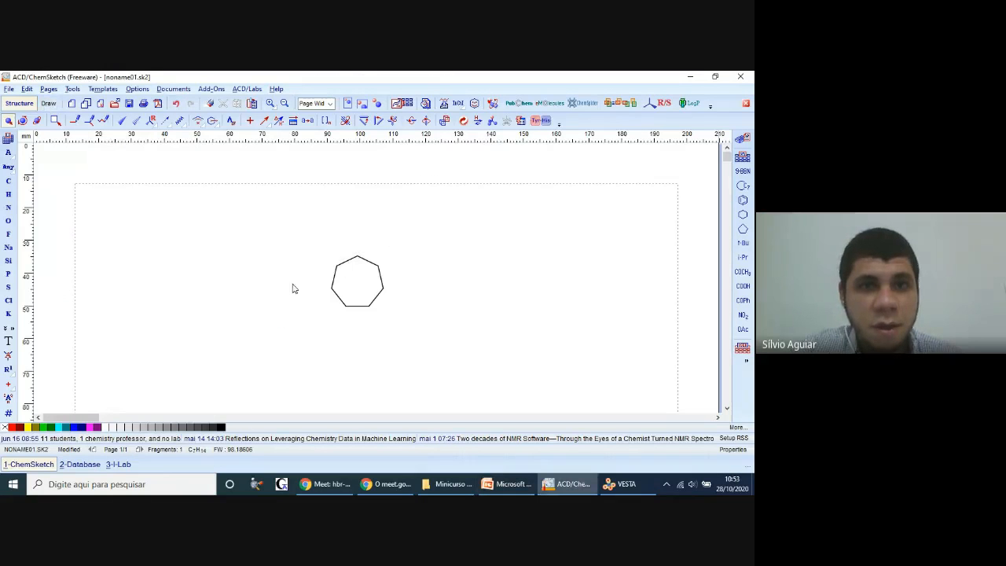
{"action": "left_click_drag", "start_coordinate": [302, 242], "coordinate": [413, 339]}
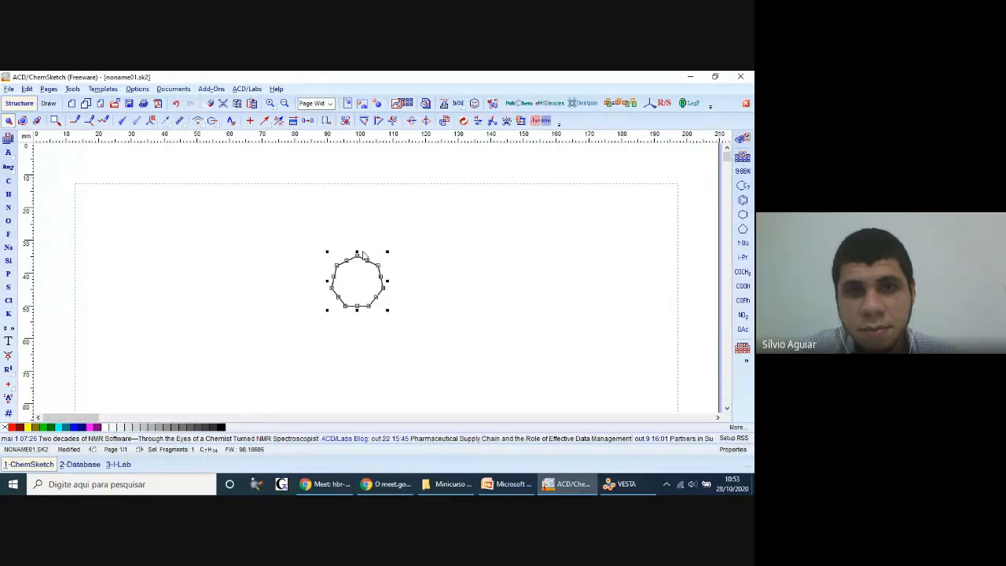
{"action": "left_click", "coordinate": [26, 120]}
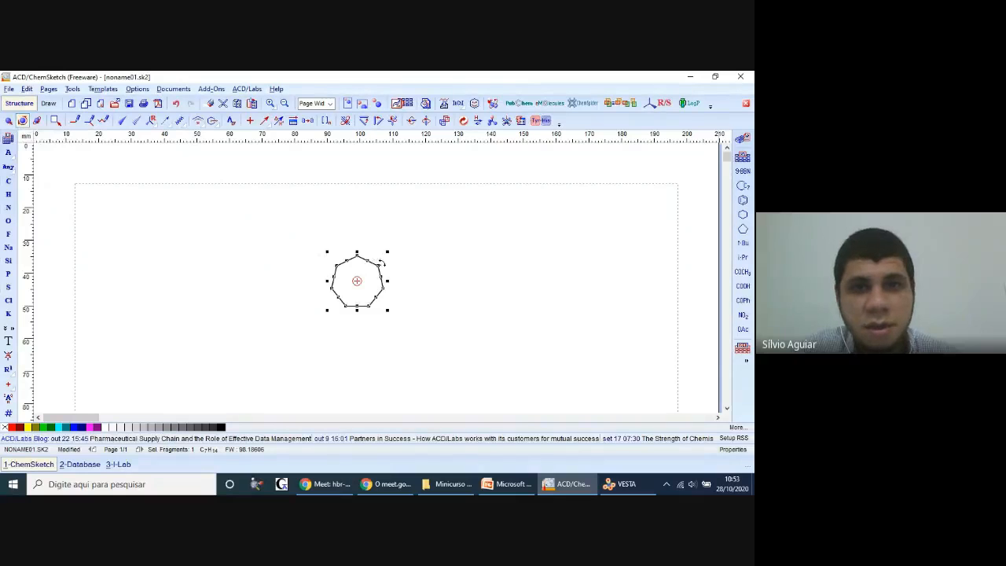
{"action": "left_click_drag", "start_coordinate": [381, 262], "coordinate": [382, 283]}
{"action": "left_click", "coordinate": [431, 278]}
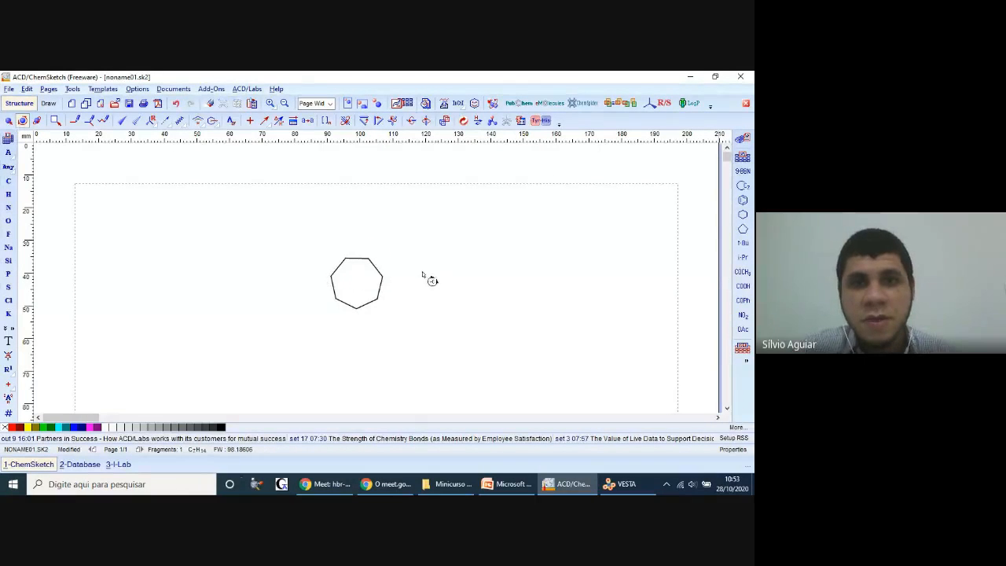
Step: Compare the ring with the carbamazepine structure on the PowerPoint slide and return to ChemSketch
{"action": "left_click", "coordinate": [488, 485]}
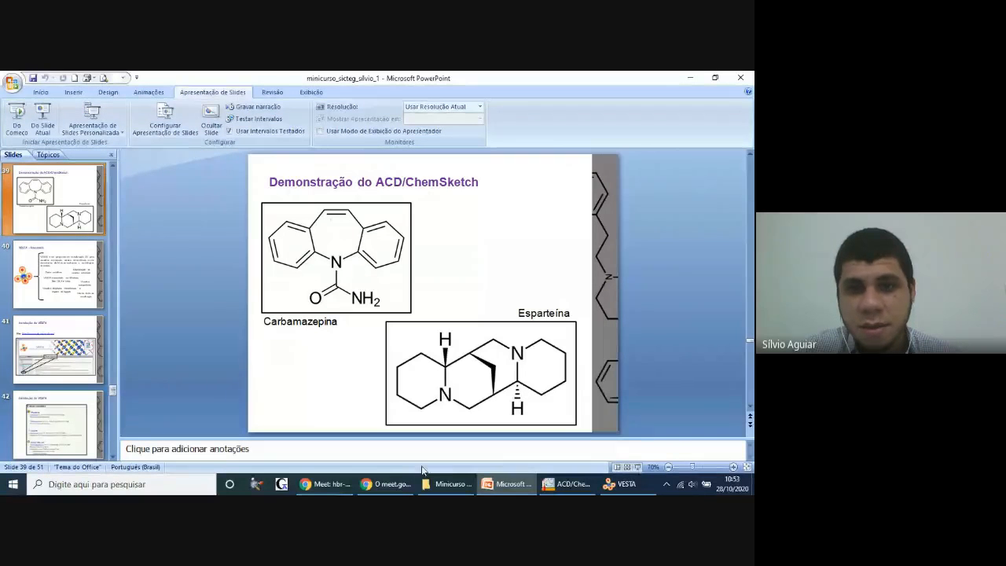
{"action": "left_click", "coordinate": [487, 485]}
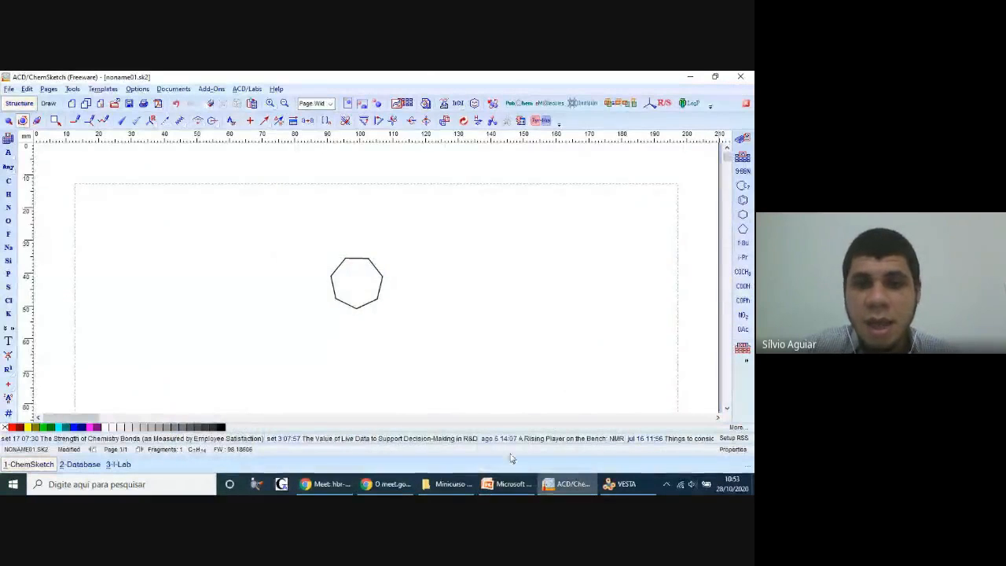
{"action": "left_click", "coordinate": [507, 484]}
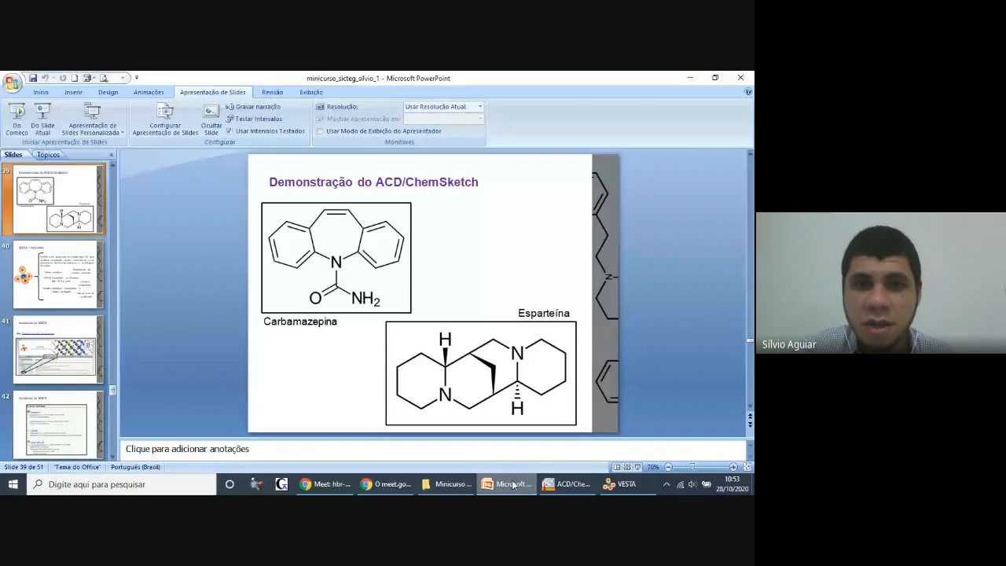
{"action": "left_click", "coordinate": [566, 484]}
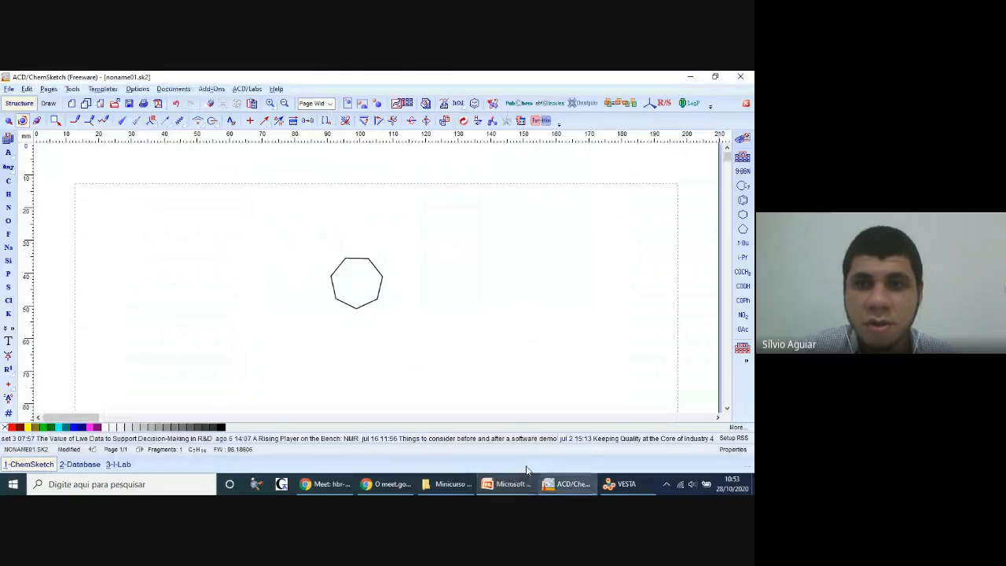
Step: Try attaching a cyclohexane ring to the heptagon's upper-left corner and fusing one to its upper-right bond, undoing each
{"action": "left_click", "coordinate": [744, 215]}
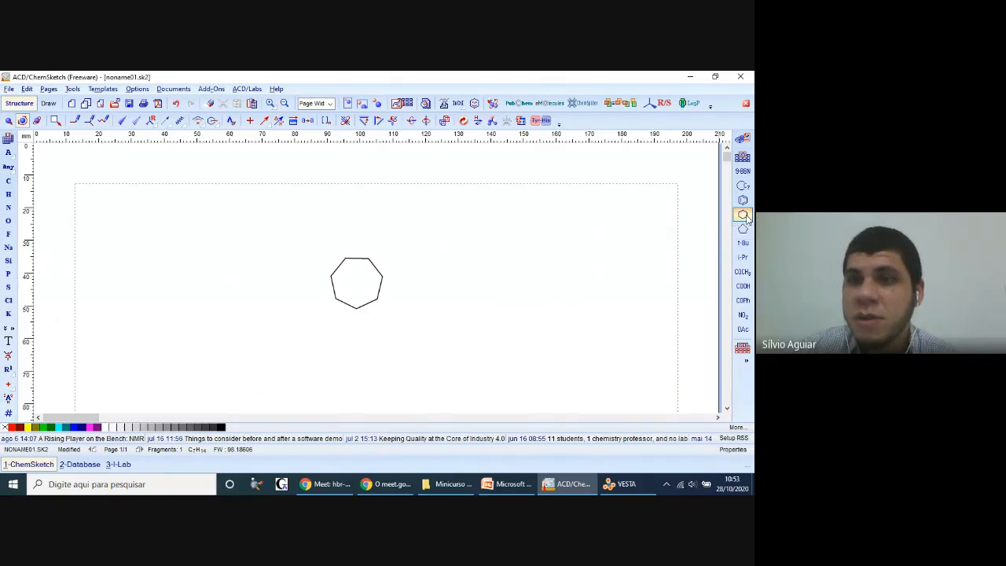
{"action": "left_click", "coordinate": [352, 270]}
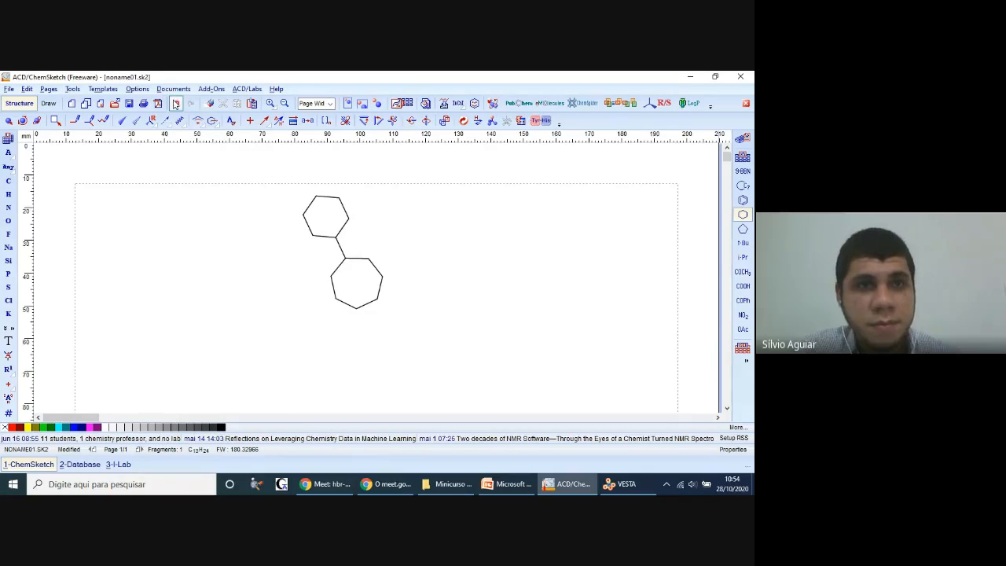
{"action": "left_click", "coordinate": [178, 104]}
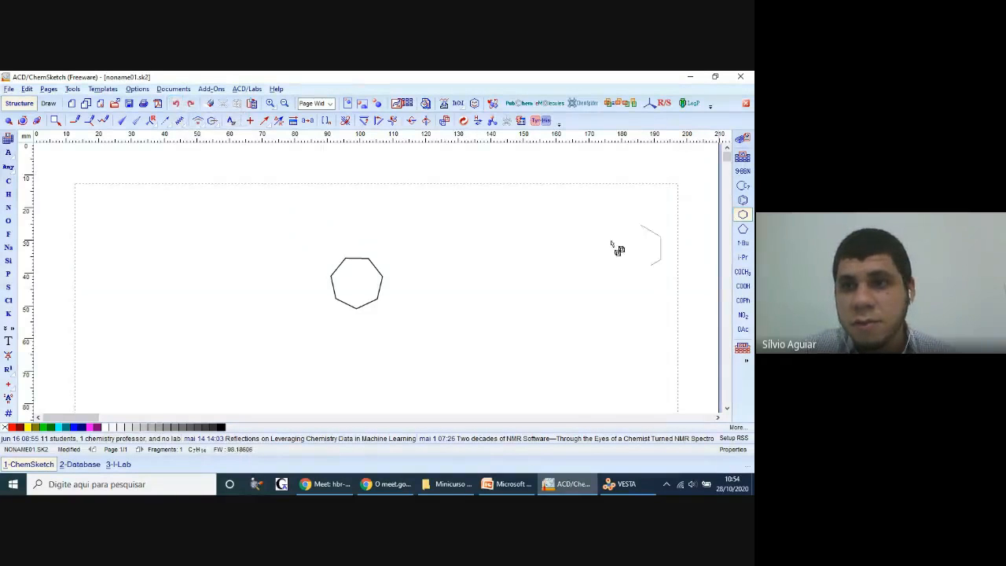
{"action": "left_click", "coordinate": [381, 275]}
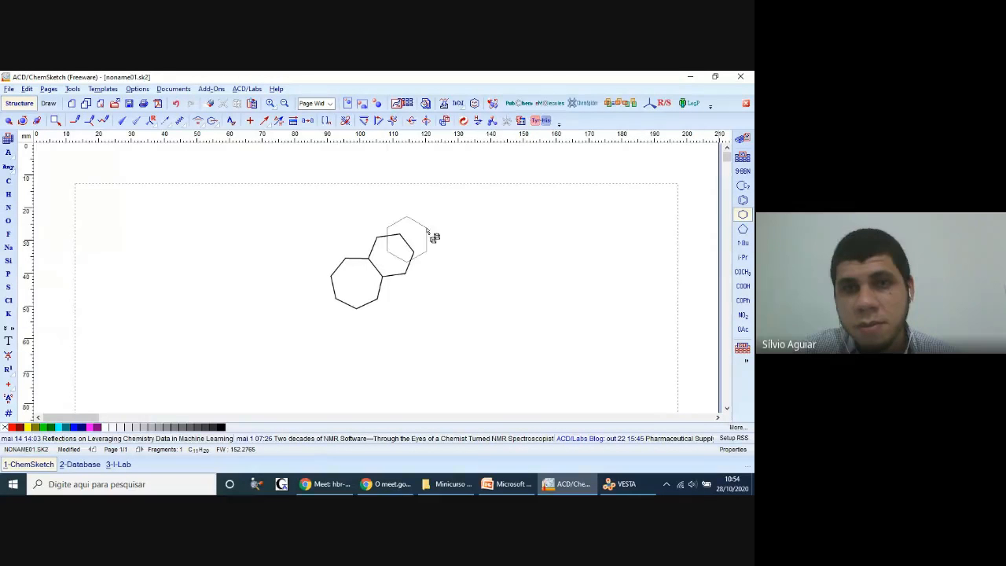
{"action": "left_click", "coordinate": [176, 105]}
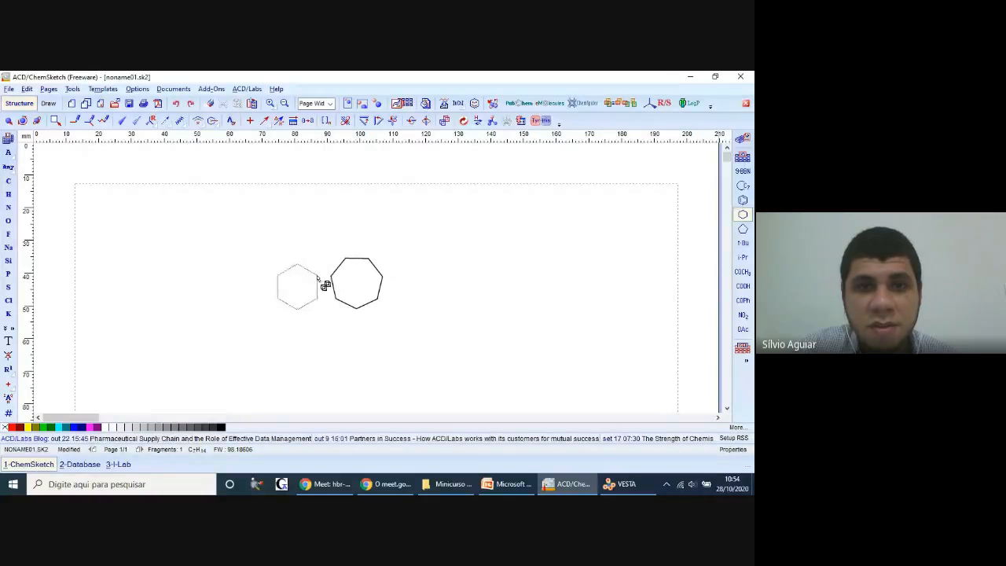
Step: Place a separate cyclohexane ring beside the heptagon and rotate it so a flat bond is on top
{"action": "left_click", "coordinate": [475, 271]}
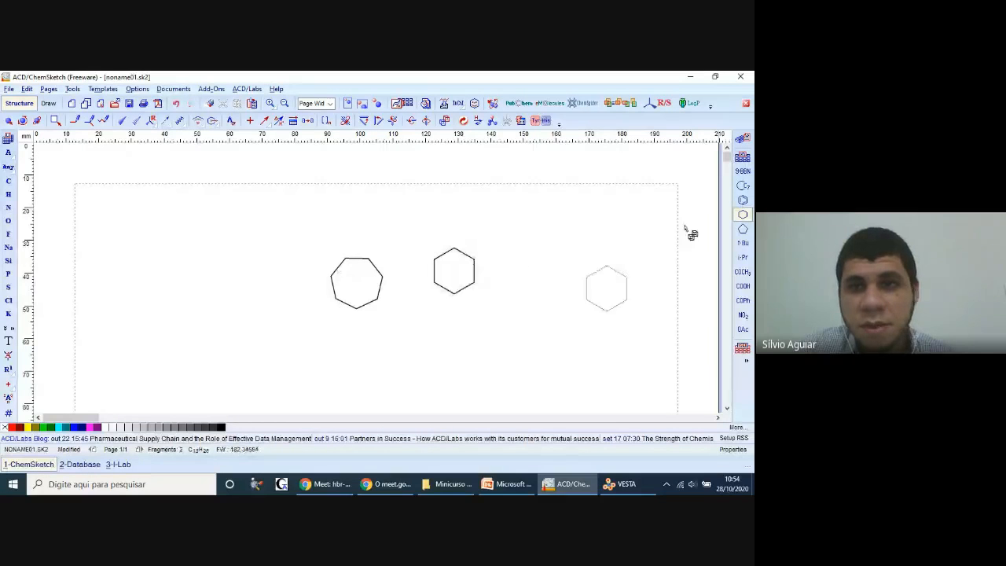
{"action": "left_click", "coordinate": [22, 120]}
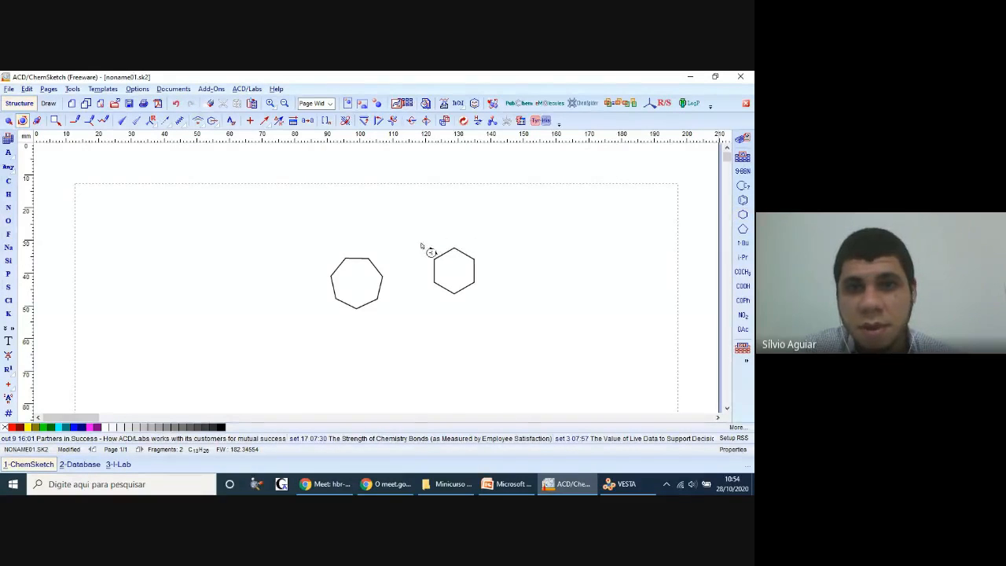
{"action": "left_click", "coordinate": [475, 257]}
{"action": "left_click_drag", "start_coordinate": [477, 256], "coordinate": [488, 270]}
{"action": "left_click", "coordinate": [475, 206]}
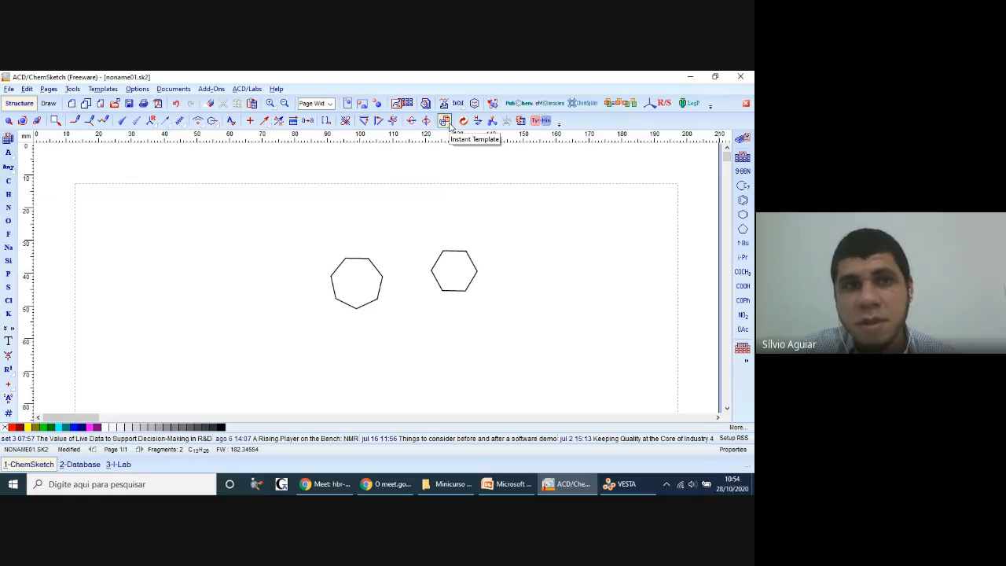
Step: Try to move the cyclohexane ring onto the heptagon's right corner, and undo the move and the ring's rotation
{"action": "left_click", "coordinate": [8, 122]}
{"action": "left_click_drag", "start_coordinate": [409, 241], "coordinate": [494, 307]}
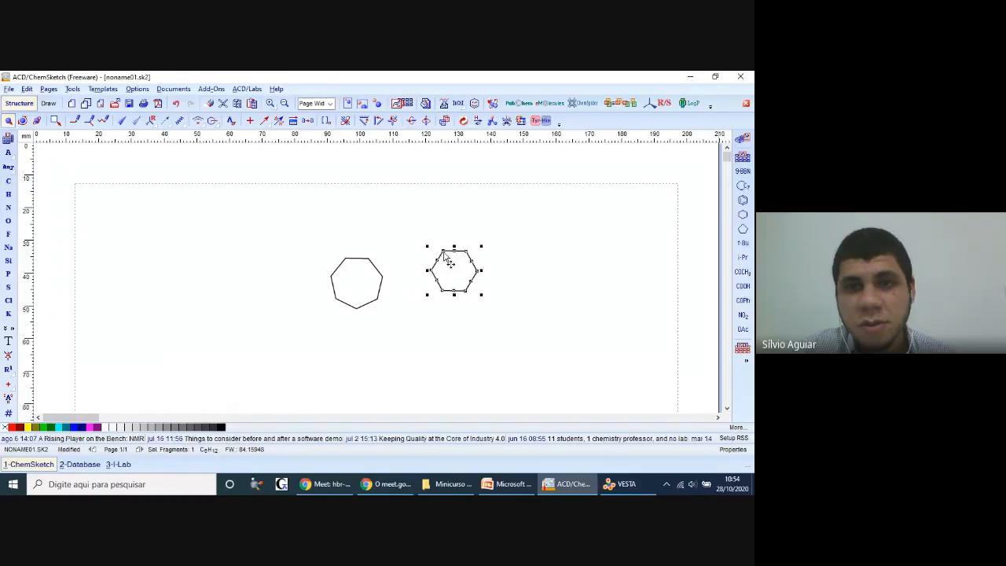
{"action": "left_click_drag", "start_coordinate": [456, 257], "coordinate": [409, 262]}
{"action": "left_click", "coordinate": [488, 264]}
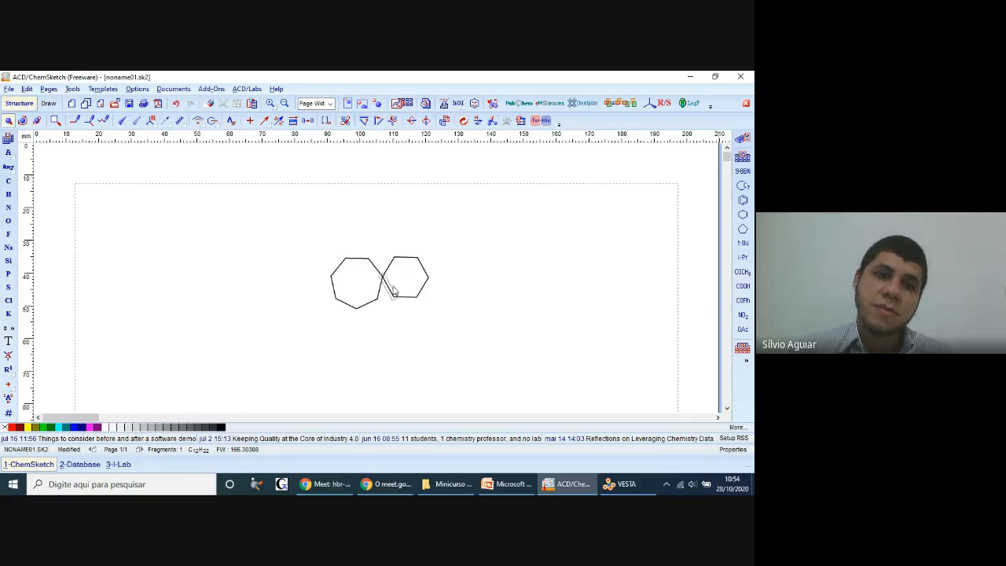
{"action": "left_click", "coordinate": [177, 103]}
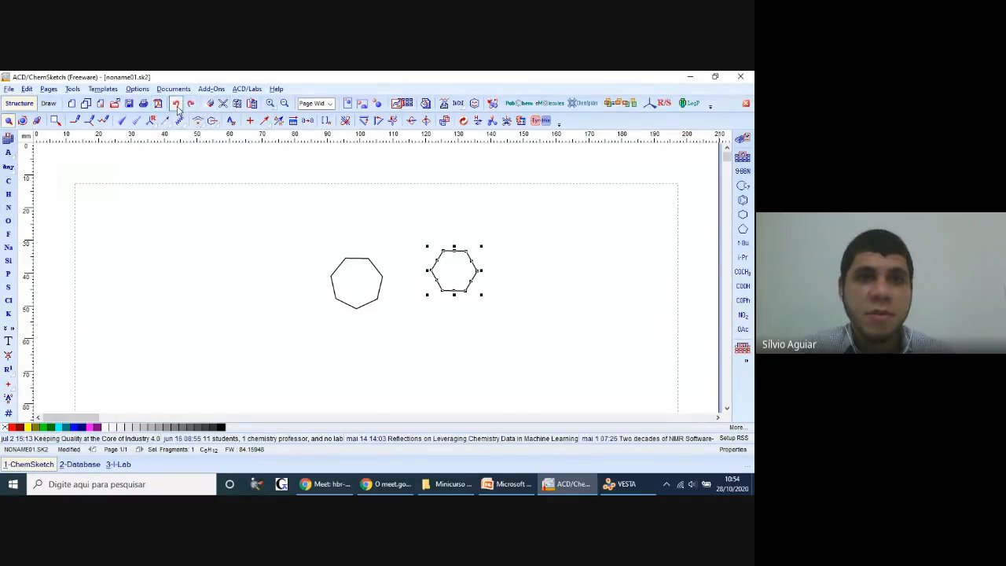
{"action": "left_click", "coordinate": [176, 104]}
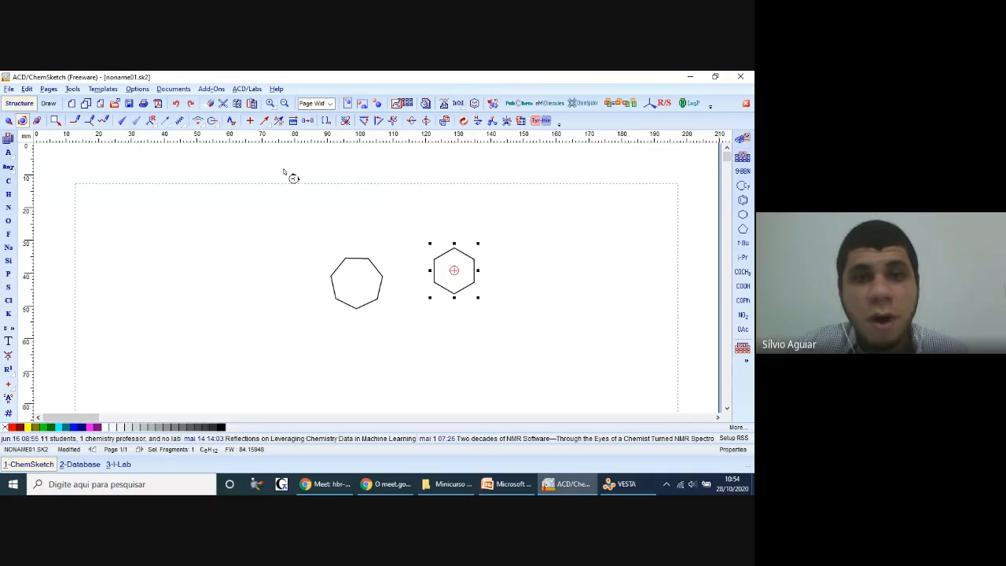
Step: Try to move the unrotated cyclohexane ring against the heptagon's right side, and undo both the move and the ring's placement
{"action": "left_click", "coordinate": [8, 121]}
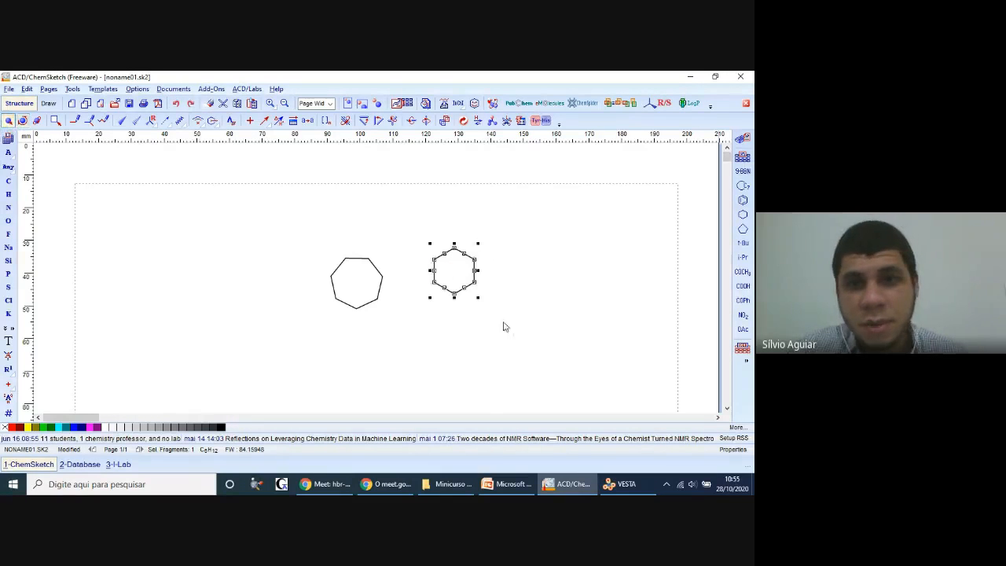
{"action": "left_click_drag", "start_coordinate": [478, 280], "coordinate": [423, 296]}
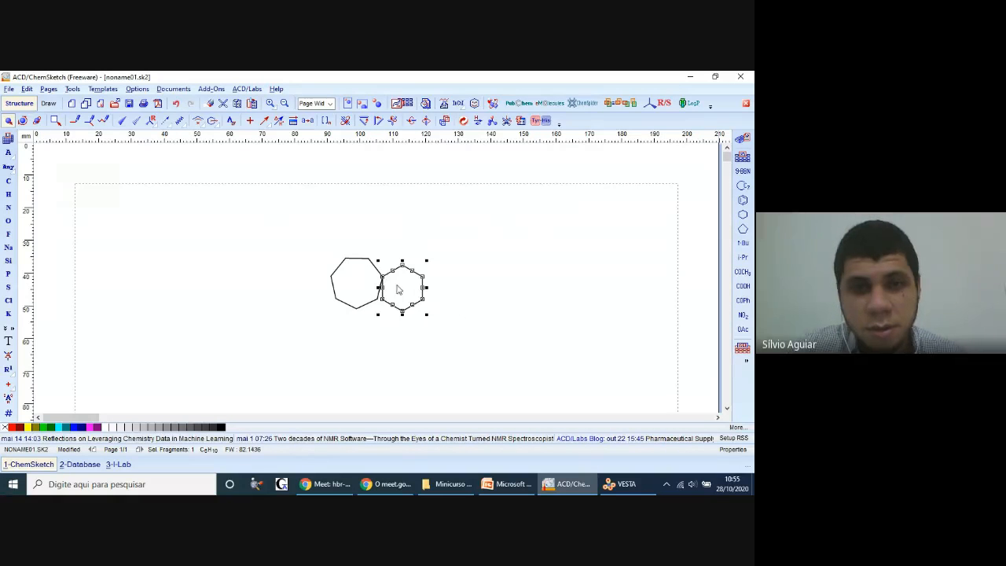
{"action": "left_click", "coordinate": [177, 104]}
{"action": "left_click", "coordinate": [176, 104]}
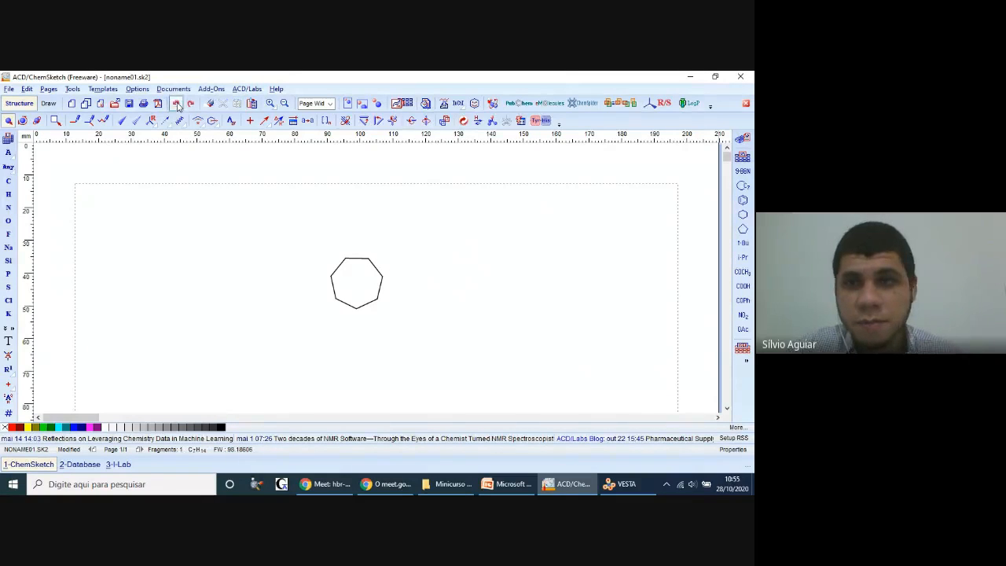
Step: Fuse a cyclohexane ring to each of the heptagon's lower side bonds, one on the right and one on the left
{"action": "left_click", "coordinate": [742, 216]}
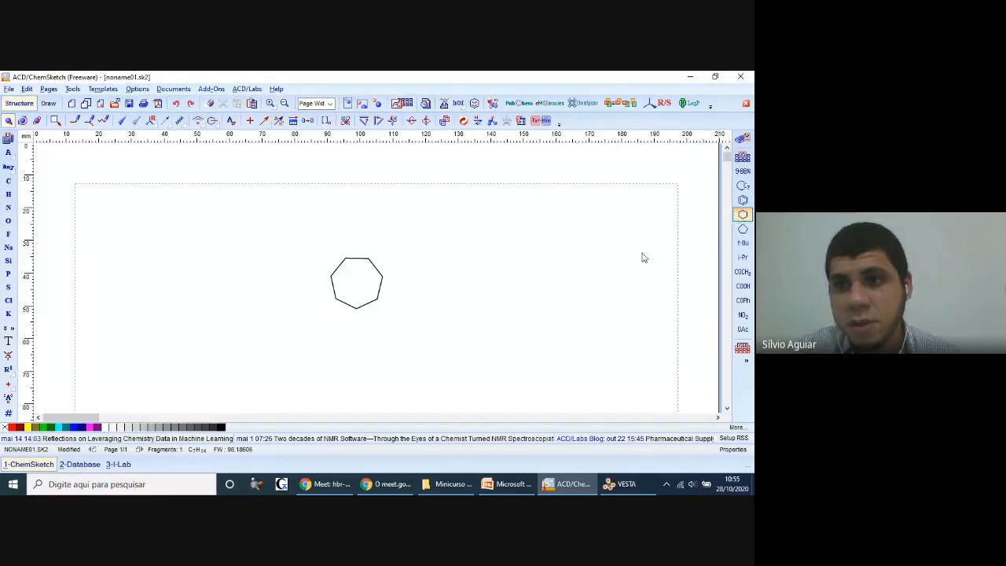
{"action": "left_click", "coordinate": [385, 291]}
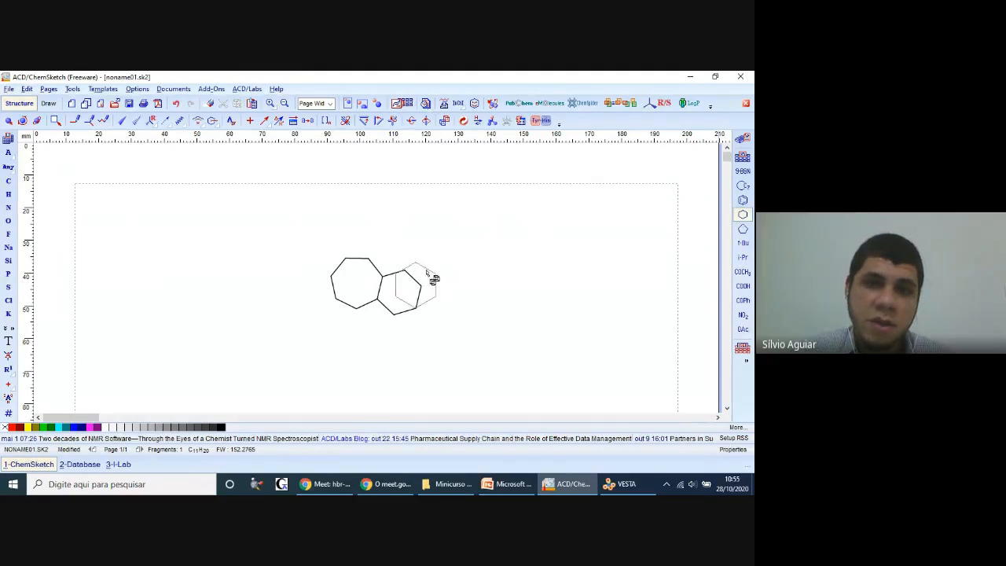
{"action": "left_click", "coordinate": [339, 297]}
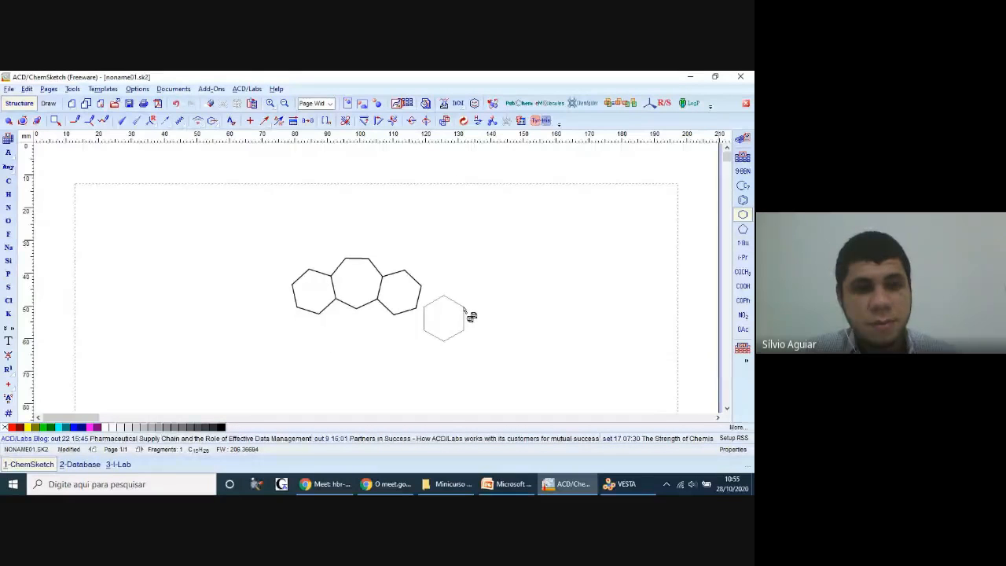
Step: Check the reference slide, then add three alternating double bonds to the left six-membered ring in ChemSketch
{"action": "left_click", "coordinate": [507, 484]}
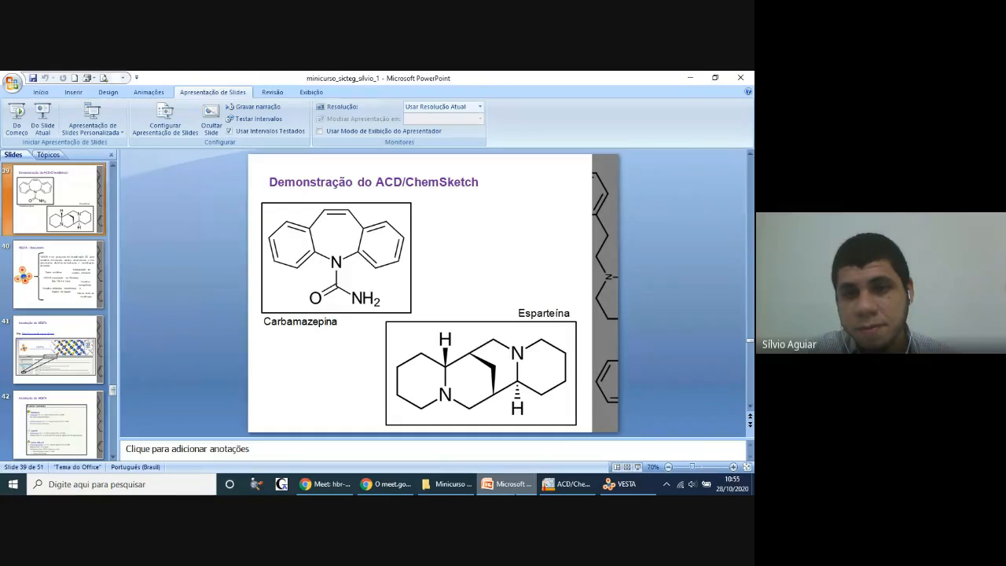
{"action": "left_click", "coordinate": [566, 484]}
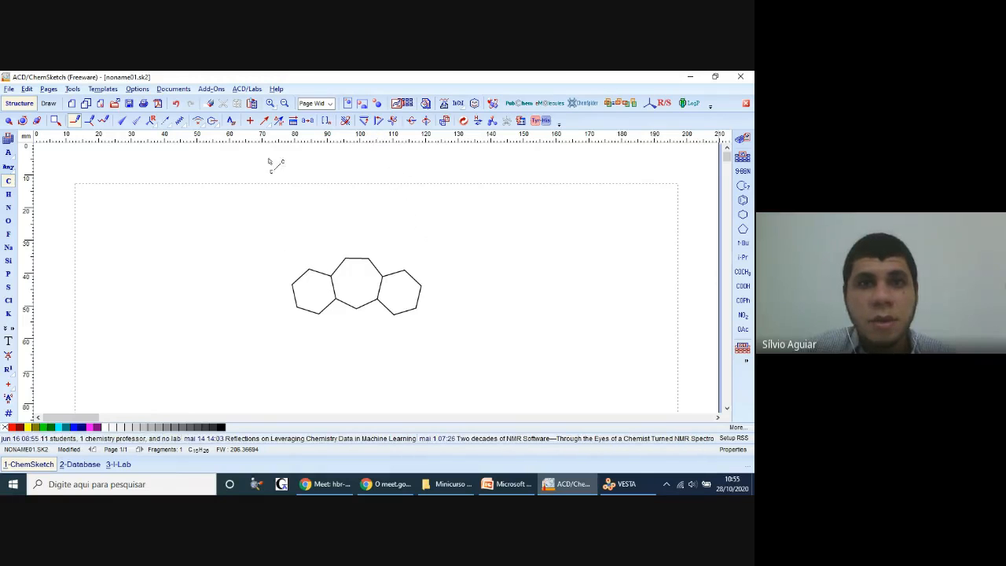
{"action": "left_click", "coordinate": [377, 106]}
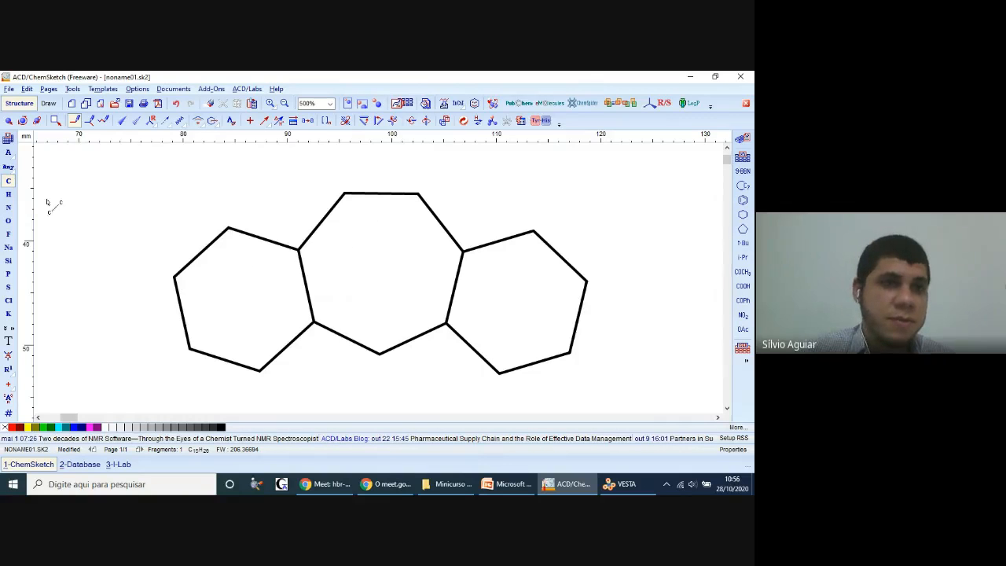
{"action": "left_click", "coordinate": [265, 245]}
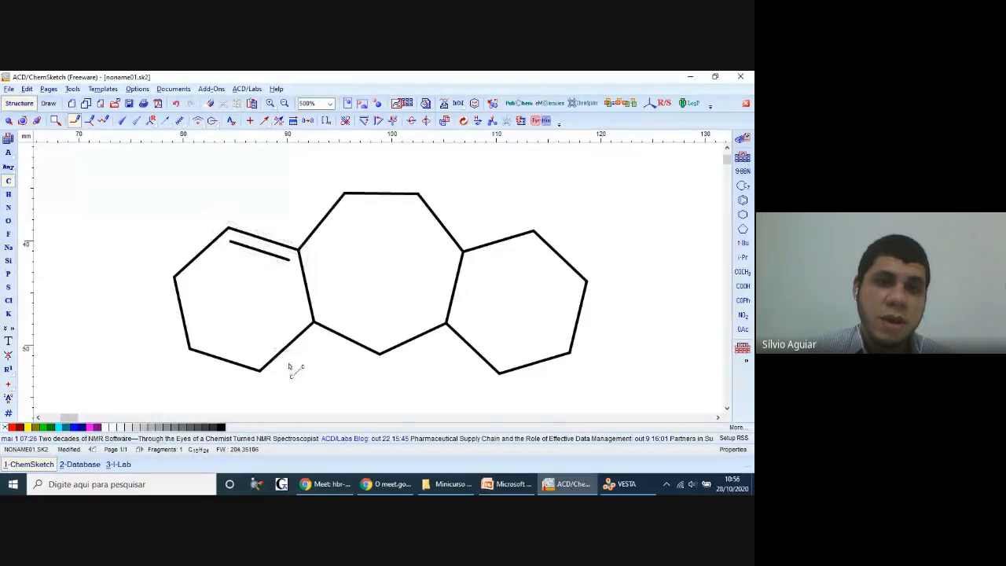
{"action": "left_click", "coordinate": [283, 348]}
{"action": "left_click", "coordinate": [184, 309]}
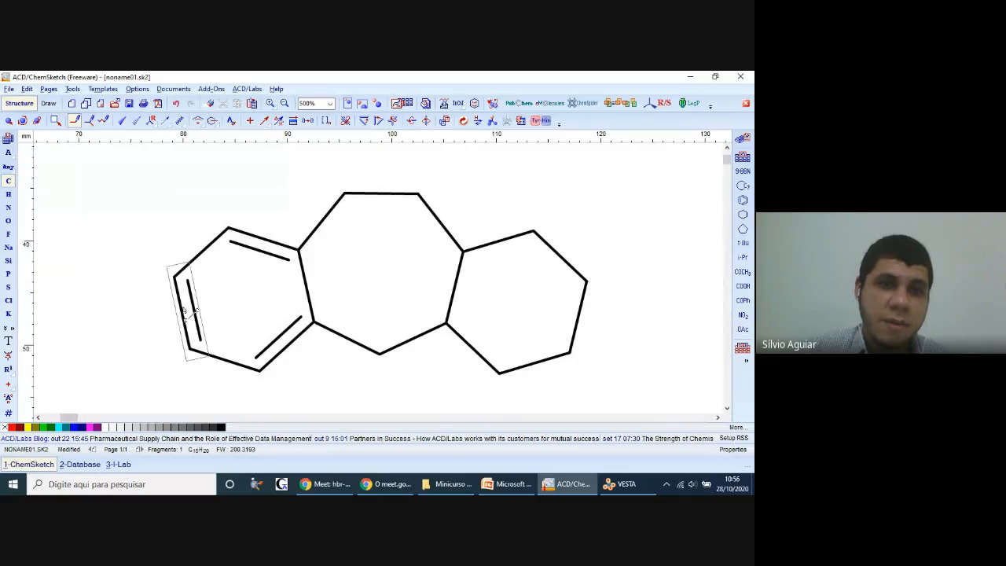
Step: Make the heptagon's top bond double and add three alternating double bonds to the right six-membered ring
{"action": "left_click", "coordinate": [376, 199]}
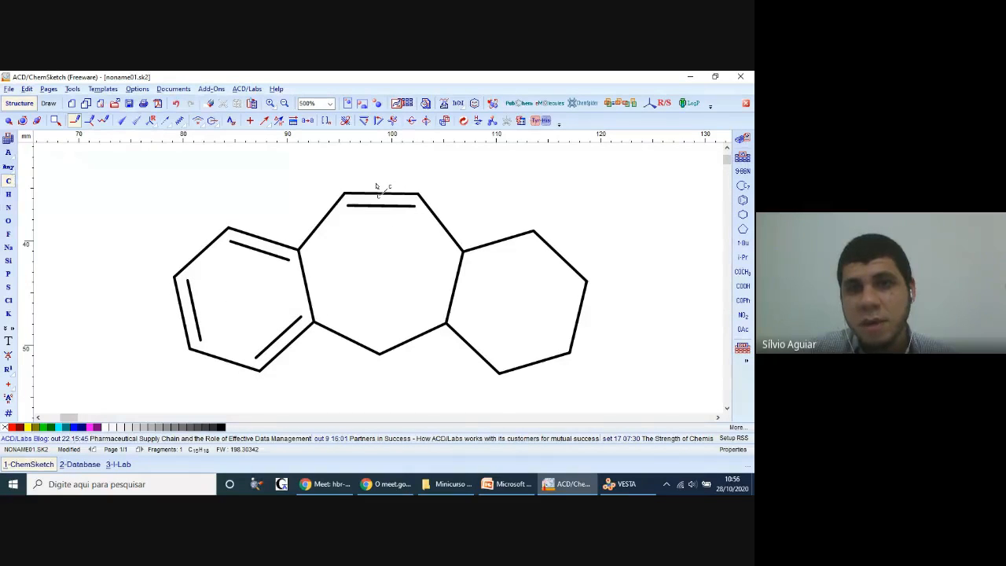
{"action": "left_click", "coordinate": [500, 243]}
{"action": "left_click", "coordinate": [481, 355]}
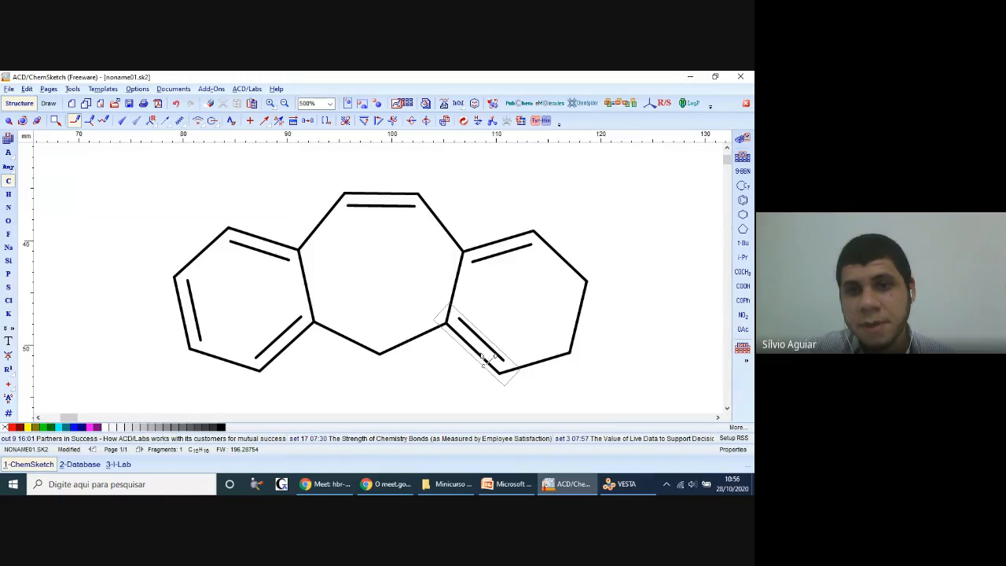
{"action": "left_click", "coordinate": [578, 332]}
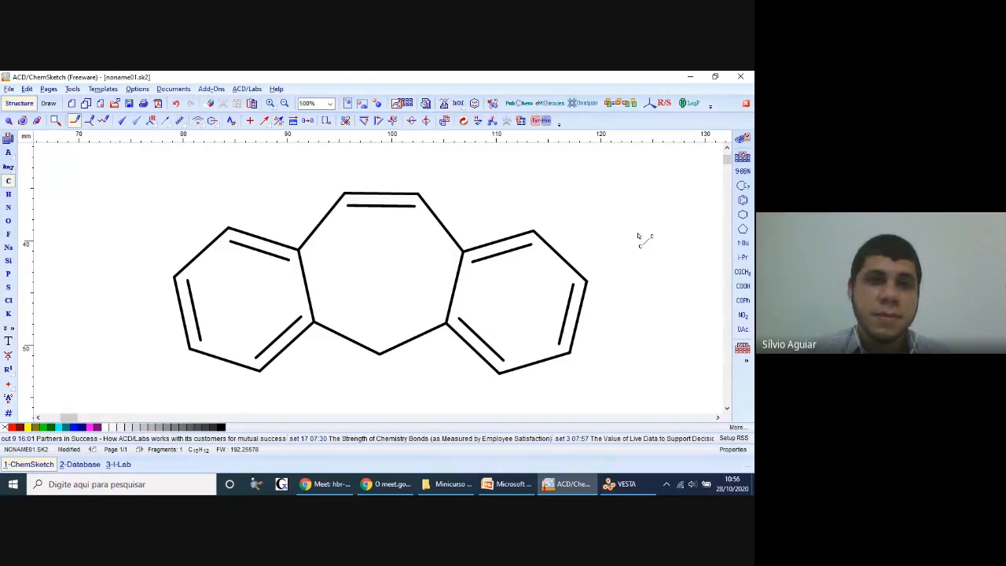
{"action": "left_click", "coordinate": [7, 119]}
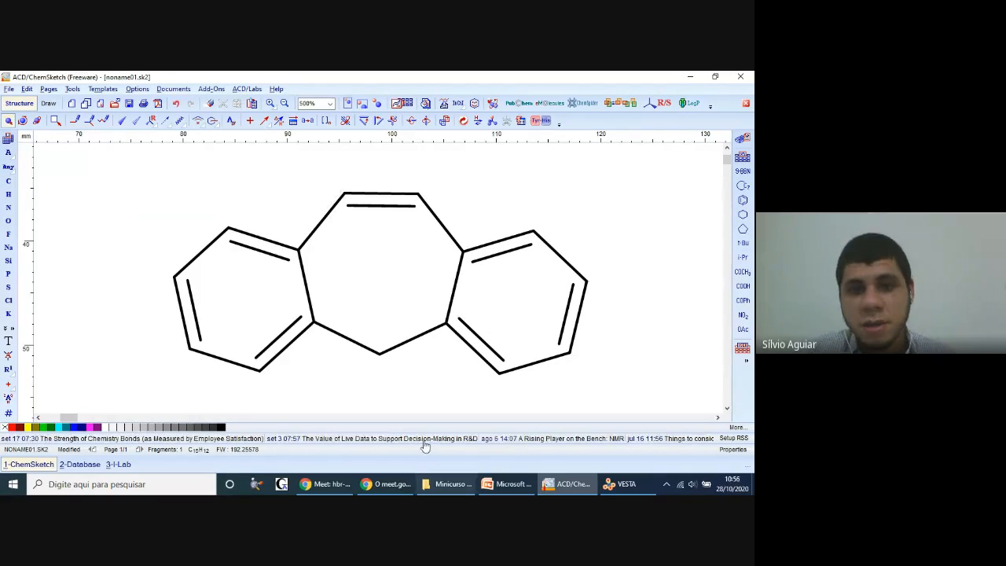
Step: Compare with the PowerPoint reference and replace the heptagon's bottom carbon with nitrogen in ChemSketch
{"action": "left_click", "coordinate": [508, 486]}
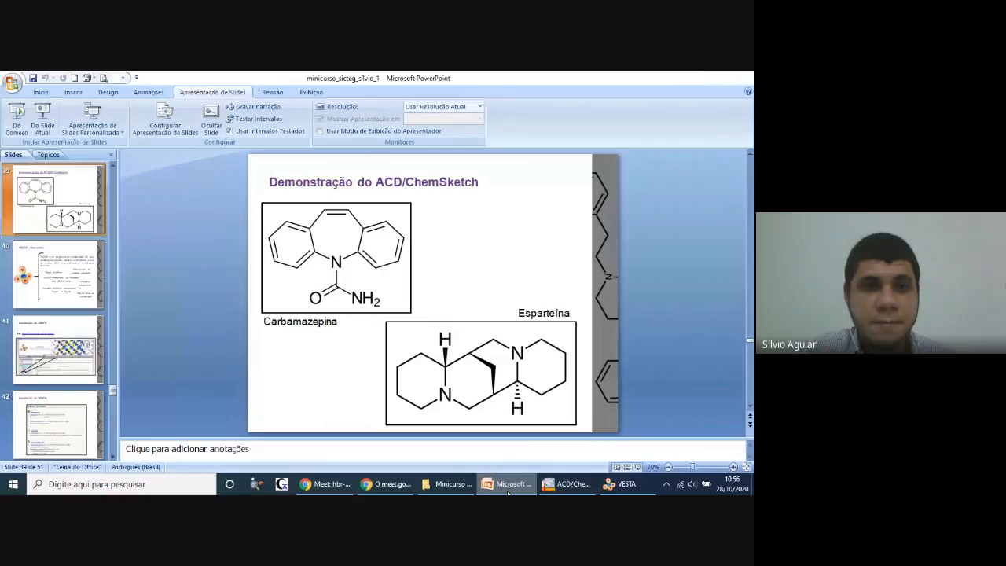
{"action": "key", "text": "alt+Tab"}
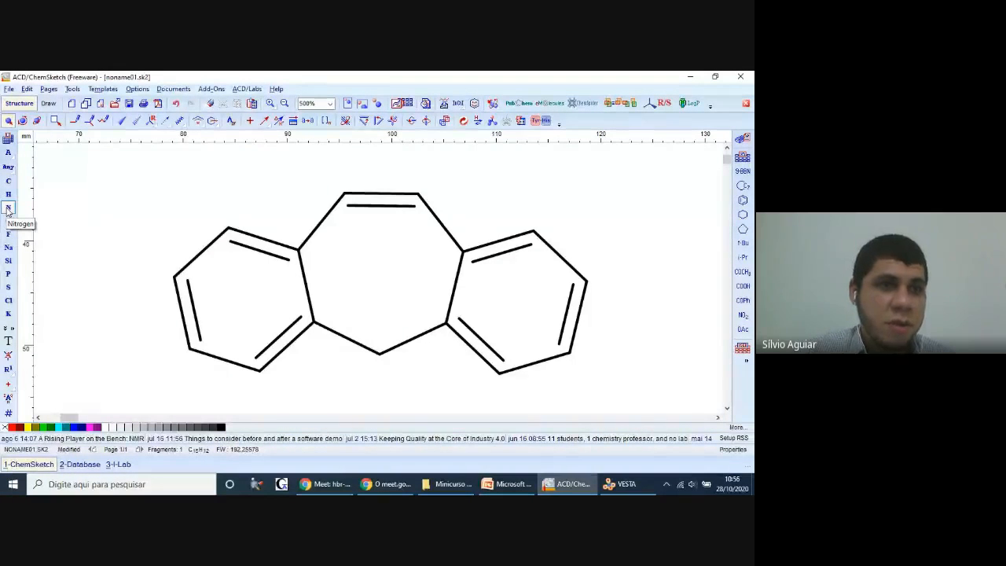
{"action": "left_click", "coordinate": [8, 138]}
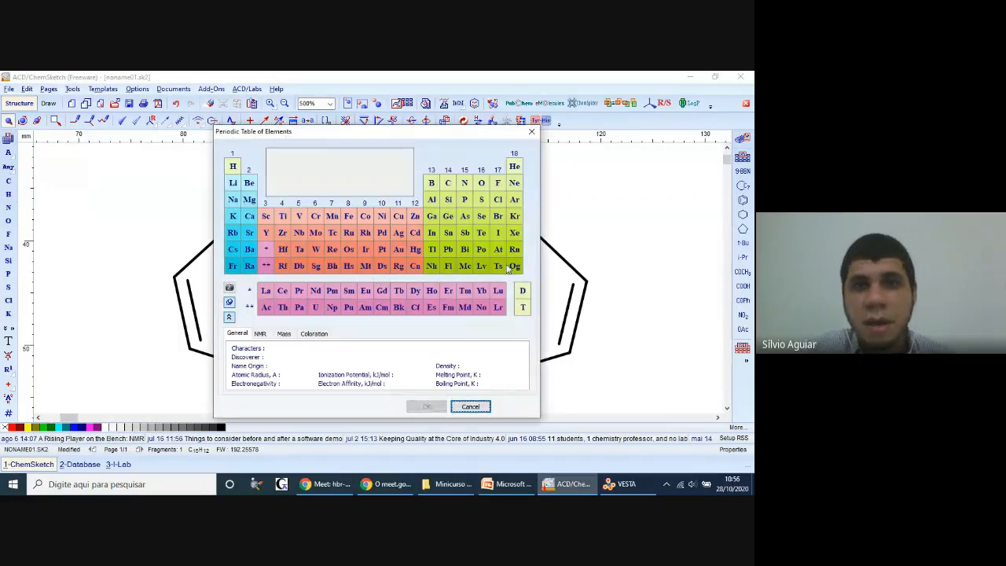
{"action": "left_click", "coordinate": [531, 131]}
{"action": "left_click", "coordinate": [8, 207]}
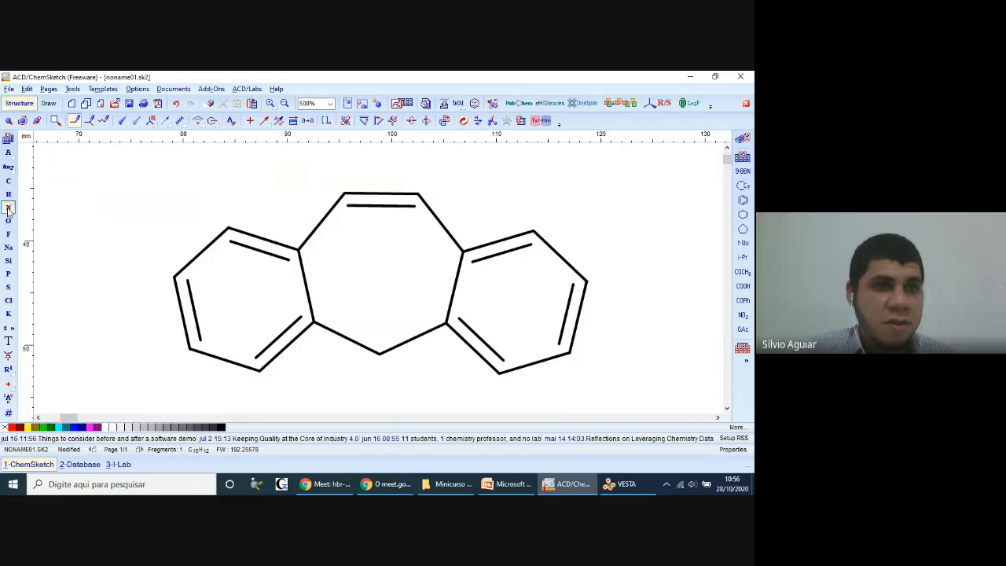
{"action": "left_click", "coordinate": [385, 356]}
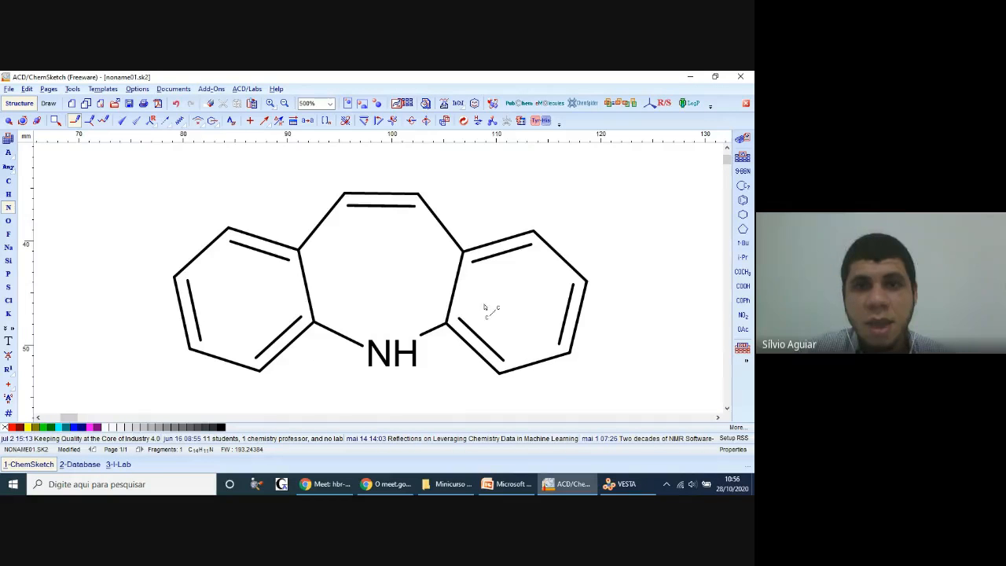
Step: Review the carbamazepine reference in PowerPoint and add explicit hydrogens to the whole fused-ring structure in ChemSketch
{"action": "left_click", "coordinate": [506, 484]}
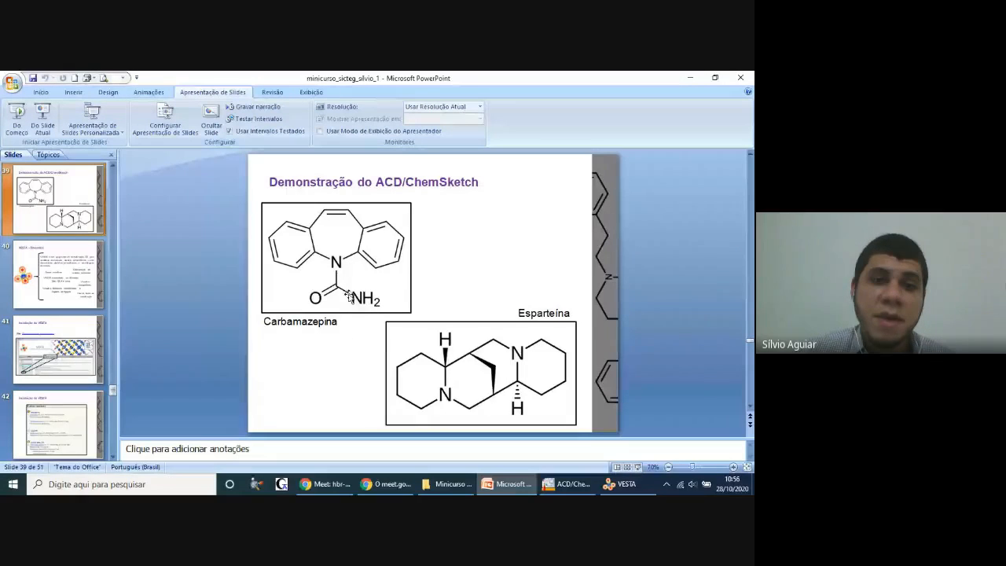
{"action": "left_click", "coordinate": [690, 78]}
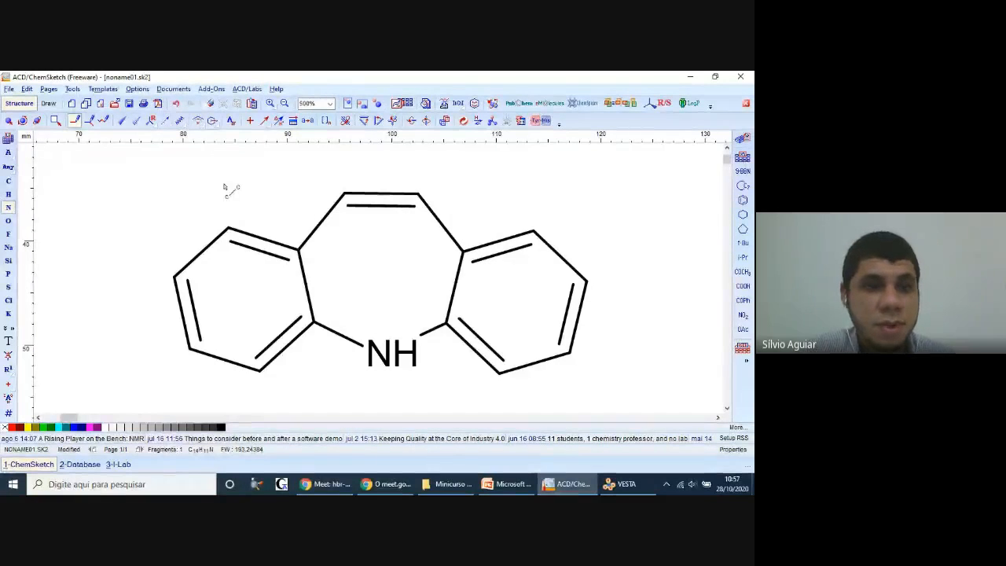
{"action": "right_click", "coordinate": [195, 201]}
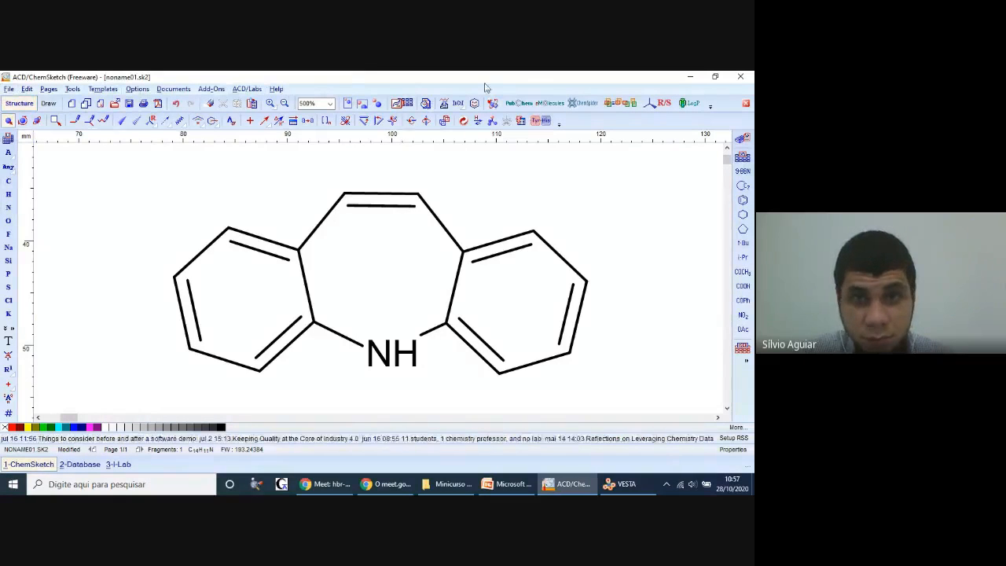
{"action": "left_click", "coordinate": [73, 88]}
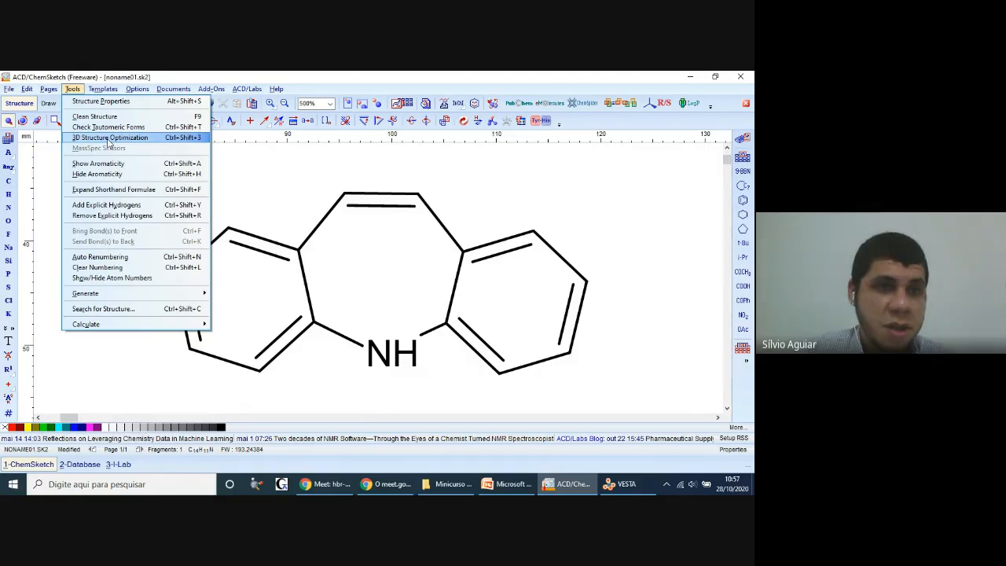
{"action": "left_click", "coordinate": [101, 207]}
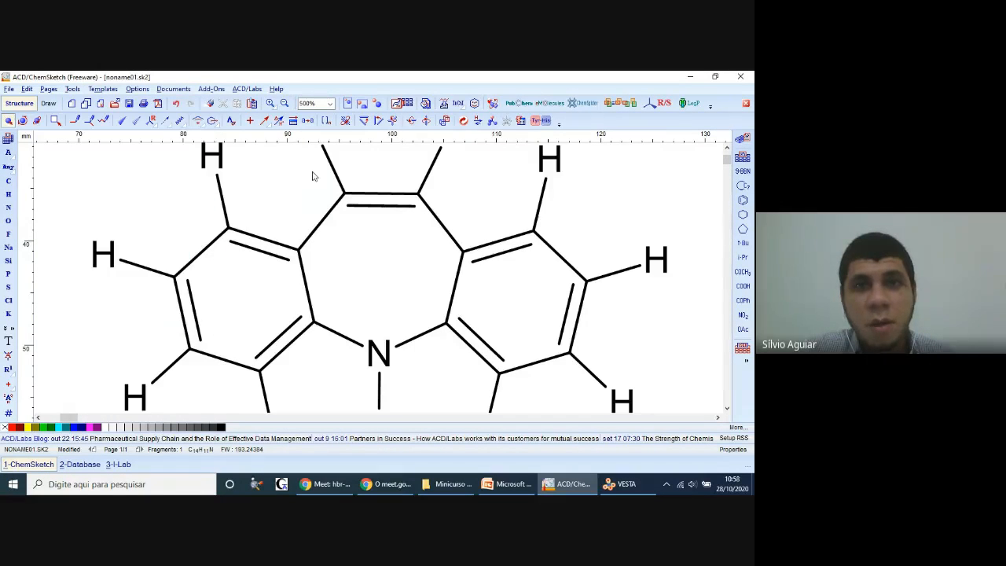
{"action": "left_click", "coordinate": [377, 104]}
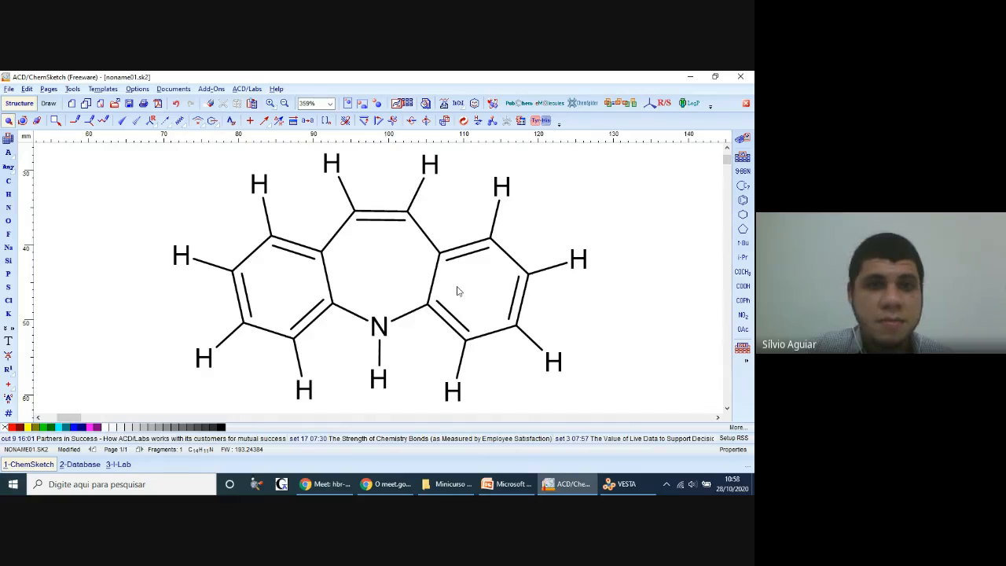
Step: Replace the hydrogen on the ring nitrogen with carbon and add explicit hydrogens to that new carbon
{"action": "left_click", "coordinate": [8, 182]}
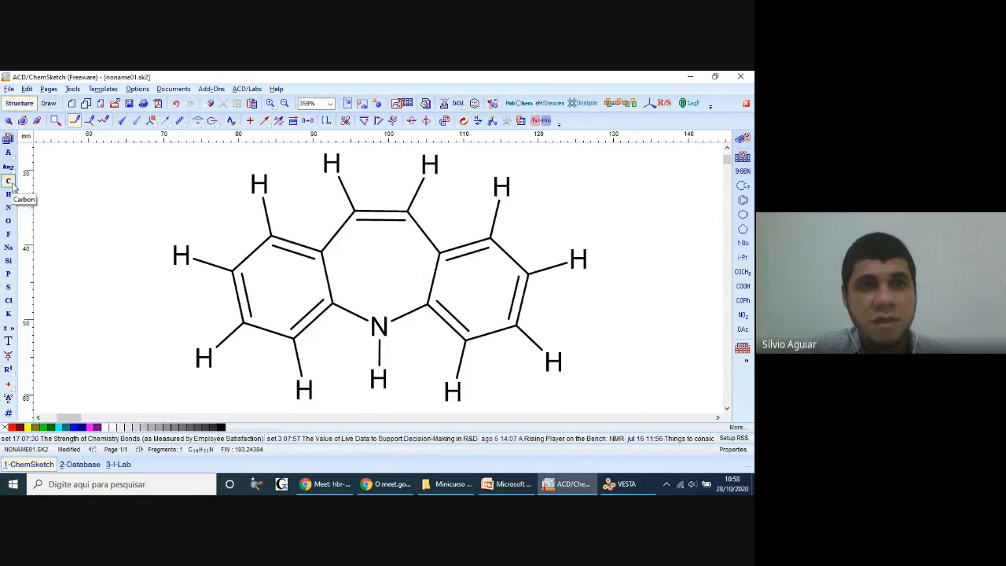
{"action": "left_click", "coordinate": [380, 380]}
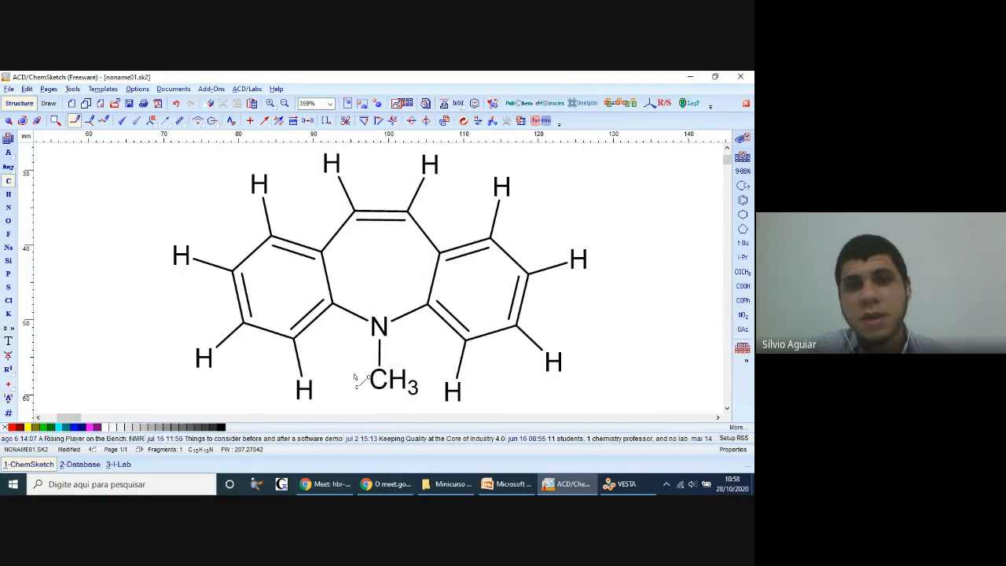
{"action": "left_click", "coordinate": [73, 89]}
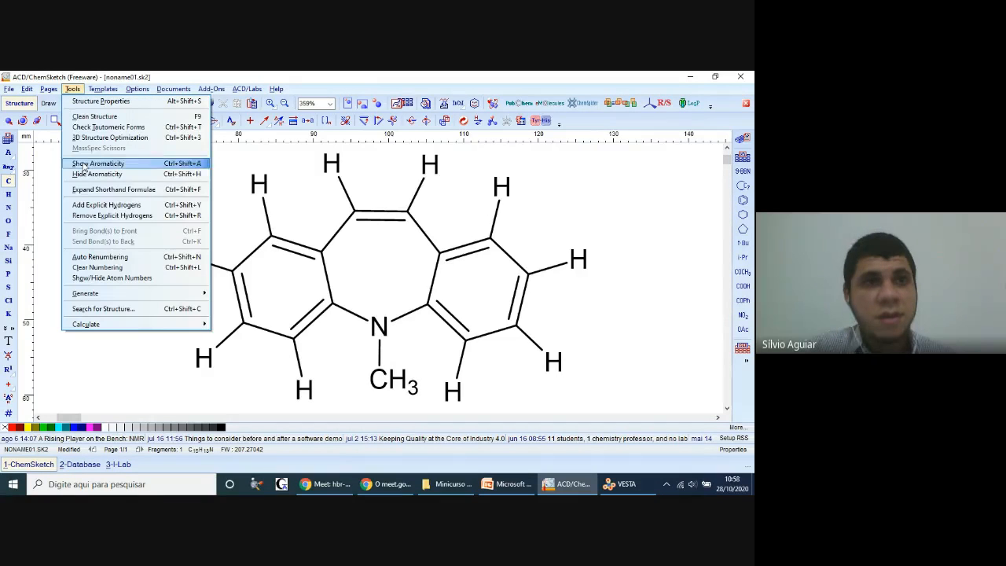
{"action": "left_click", "coordinate": [79, 207]}
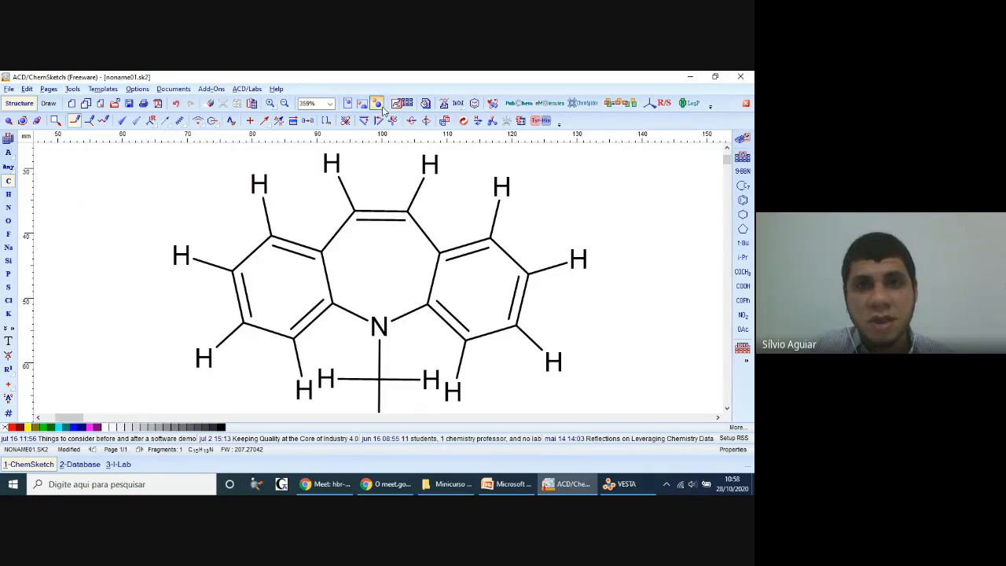
{"action": "left_click", "coordinate": [378, 120]}
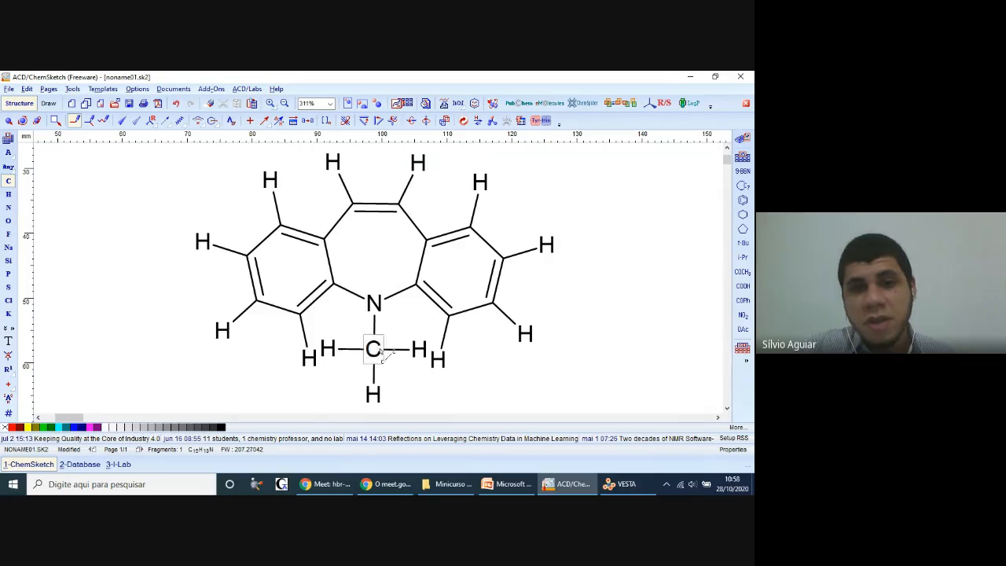
Step: Following the PowerPoint reference, replace the left hydrogen on the carbon below the nitrogen with oxygen and the right one with nitrogen
{"action": "left_click", "coordinate": [496, 485]}
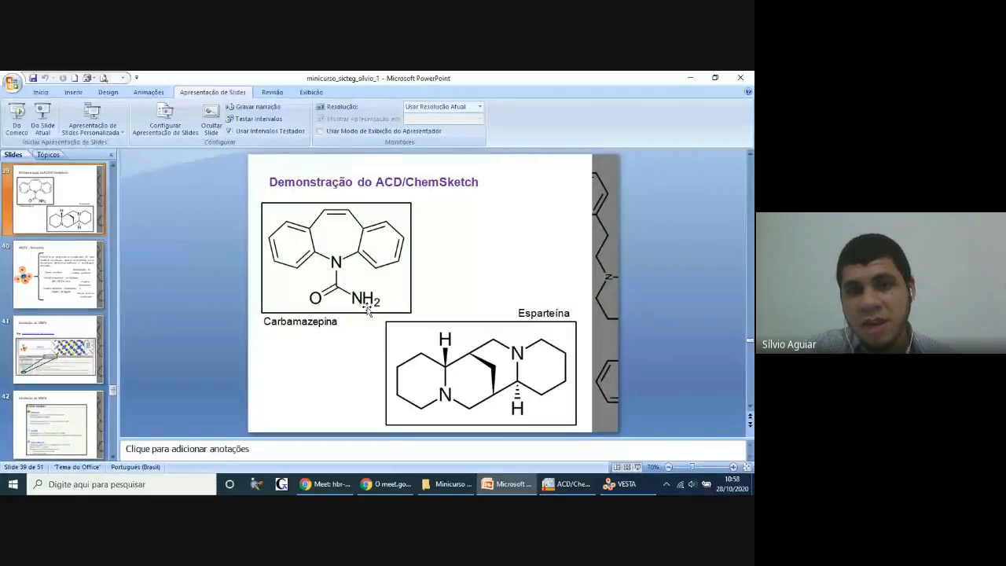
{"action": "left_click", "coordinate": [564, 484]}
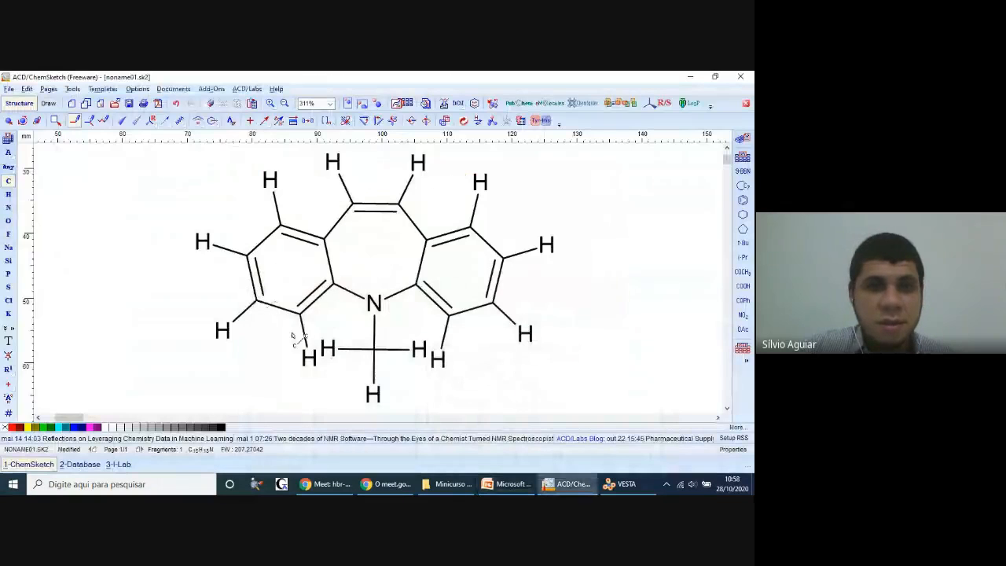
{"action": "left_click", "coordinate": [7, 222]}
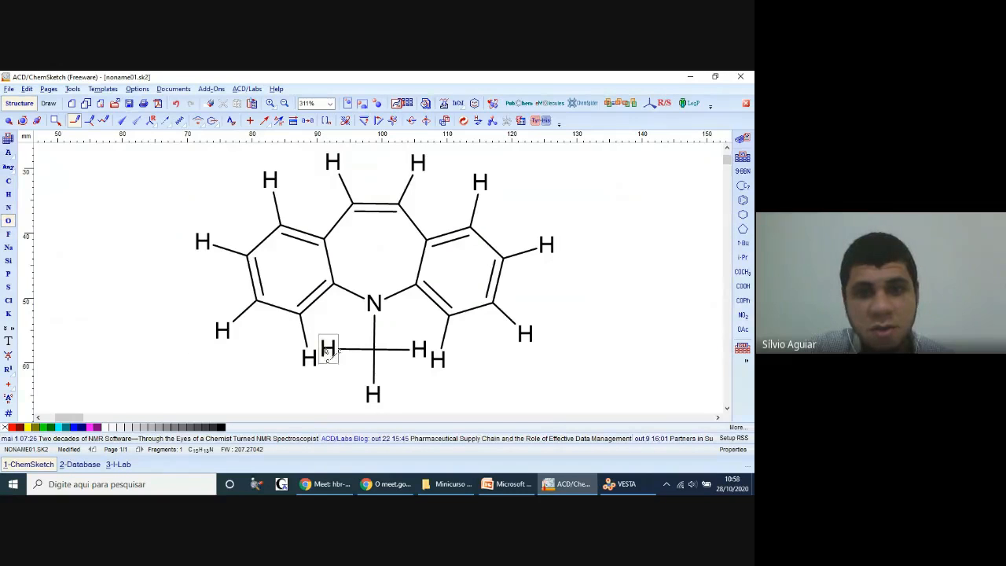
{"action": "left_click", "coordinate": [318, 346]}
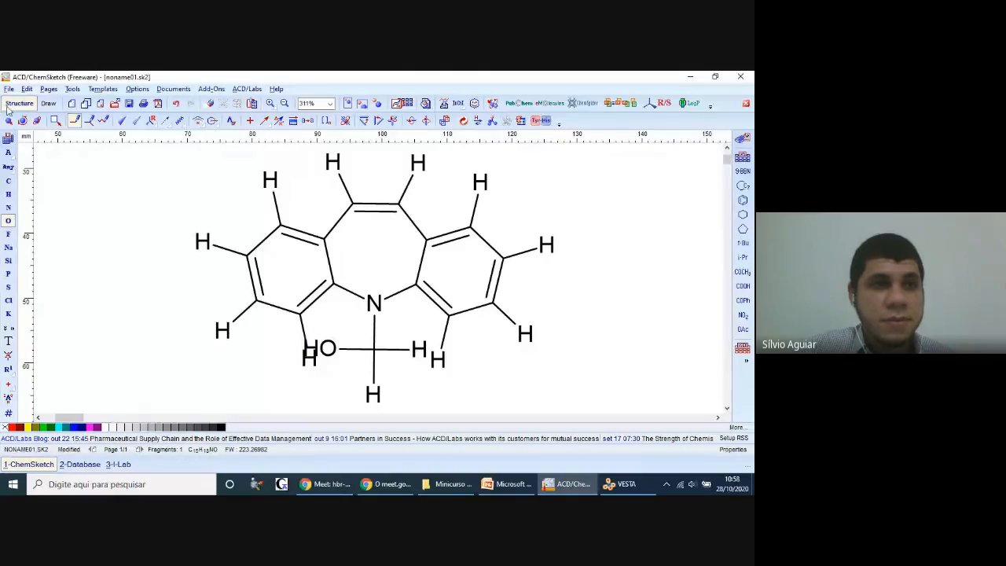
{"action": "left_click", "coordinate": [8, 206]}
{"action": "left_click", "coordinate": [418, 349]}
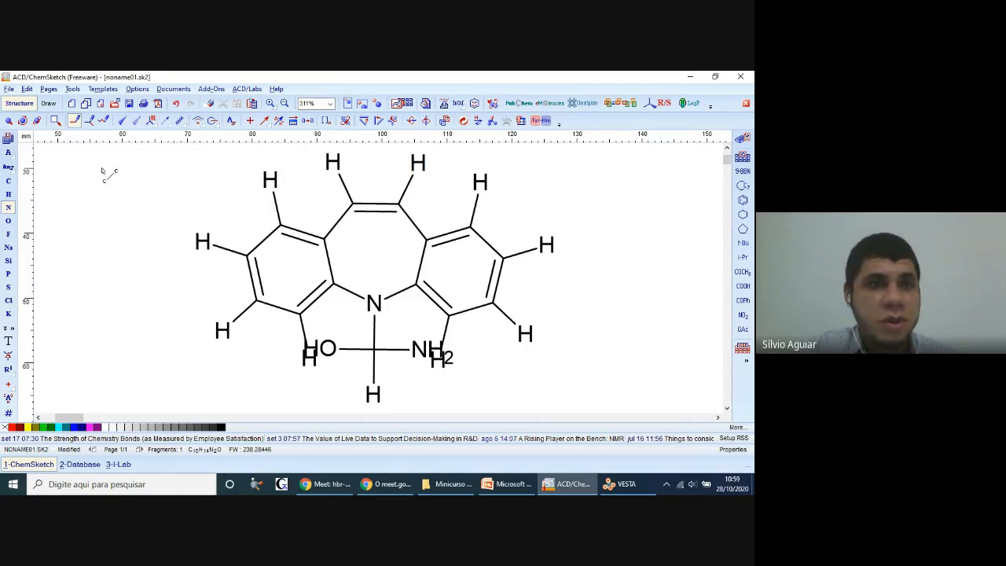
Step: Delete the remaining hydrogen below the side-chain carbon and make its bond to oxygen double
{"action": "left_click", "coordinate": [7, 220]}
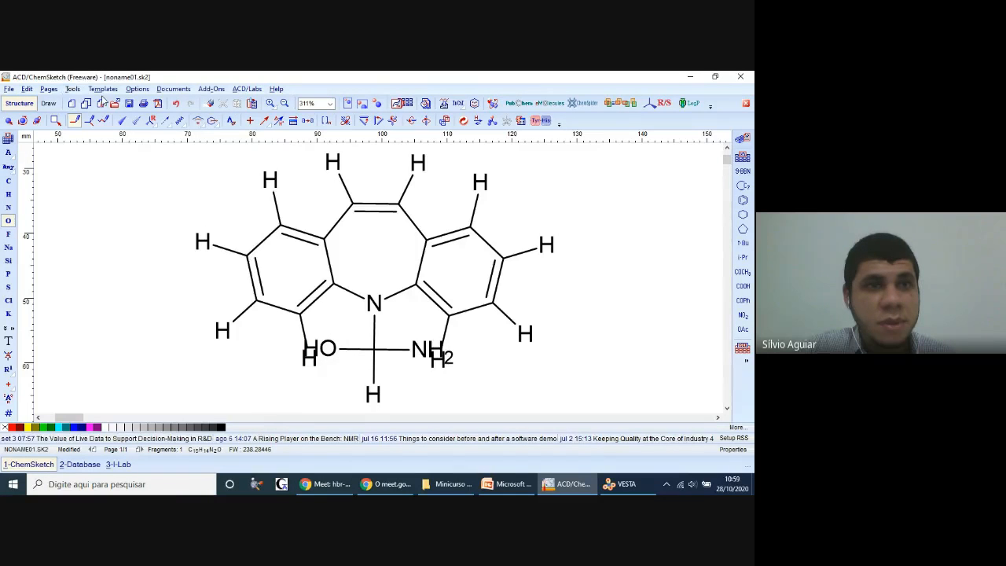
{"action": "left_click", "coordinate": [209, 104]}
{"action": "left_click", "coordinate": [375, 391]}
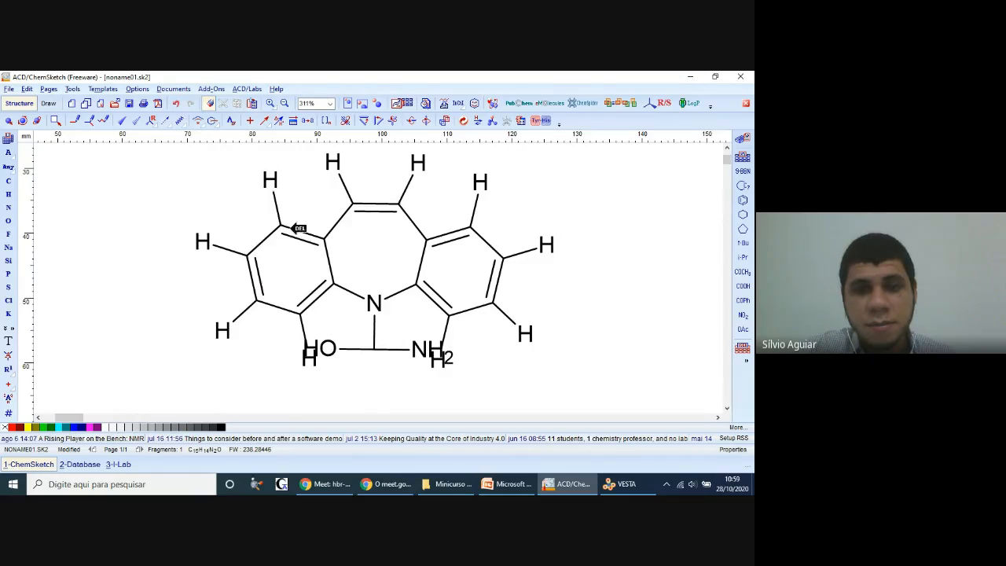
{"action": "left_click", "coordinate": [8, 222]}
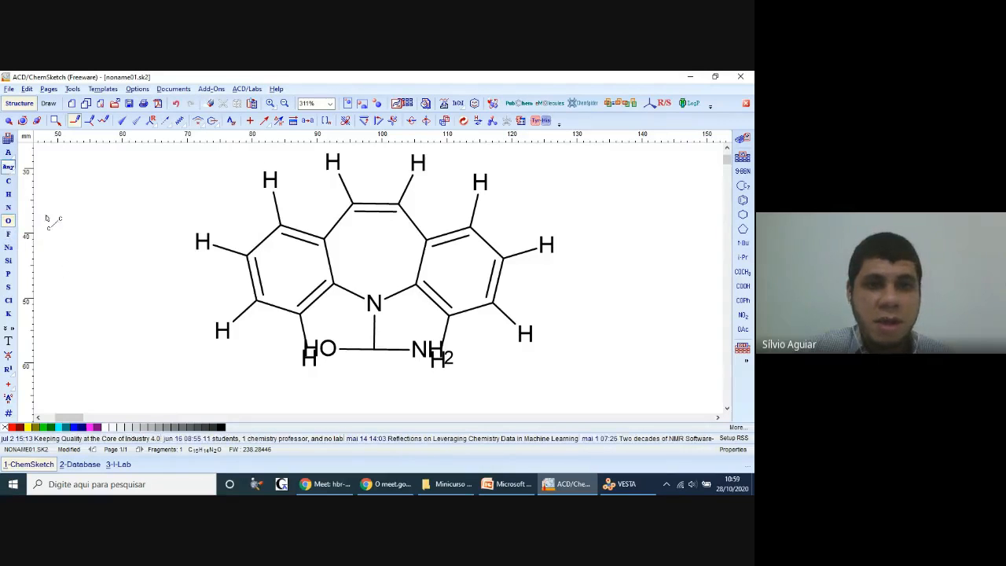
{"action": "left_click", "coordinate": [355, 349]}
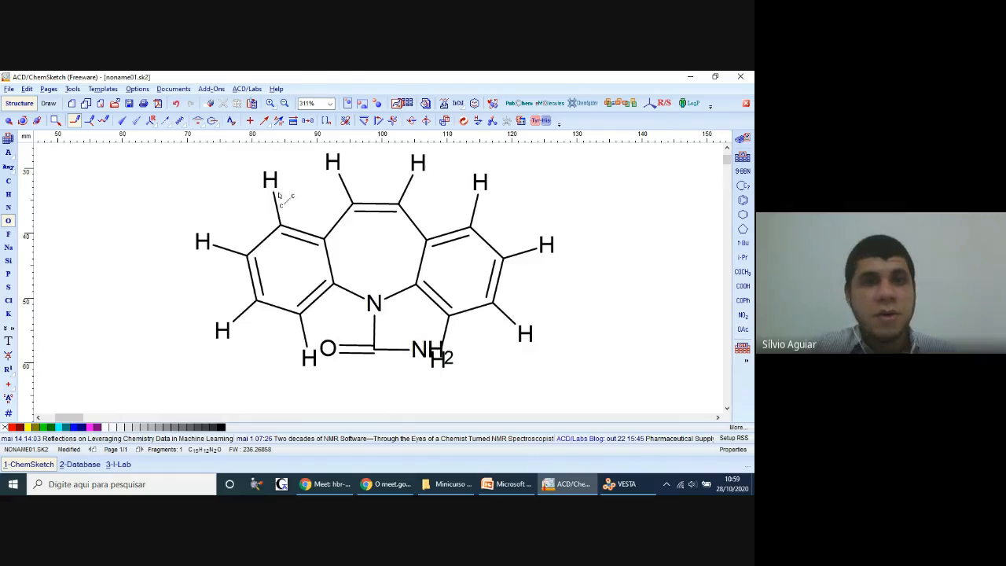
Step: Remove the explicit hydrogens from the whole structure and check it against the carbamazepine reference in PowerPoint
{"action": "left_click", "coordinate": [74, 90]}
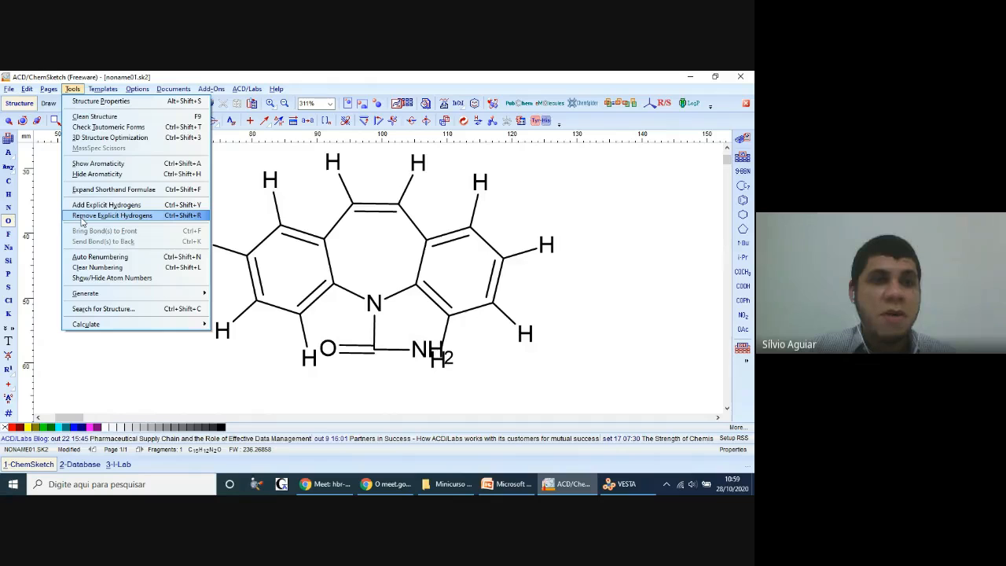
{"action": "left_click", "coordinate": [82, 217]}
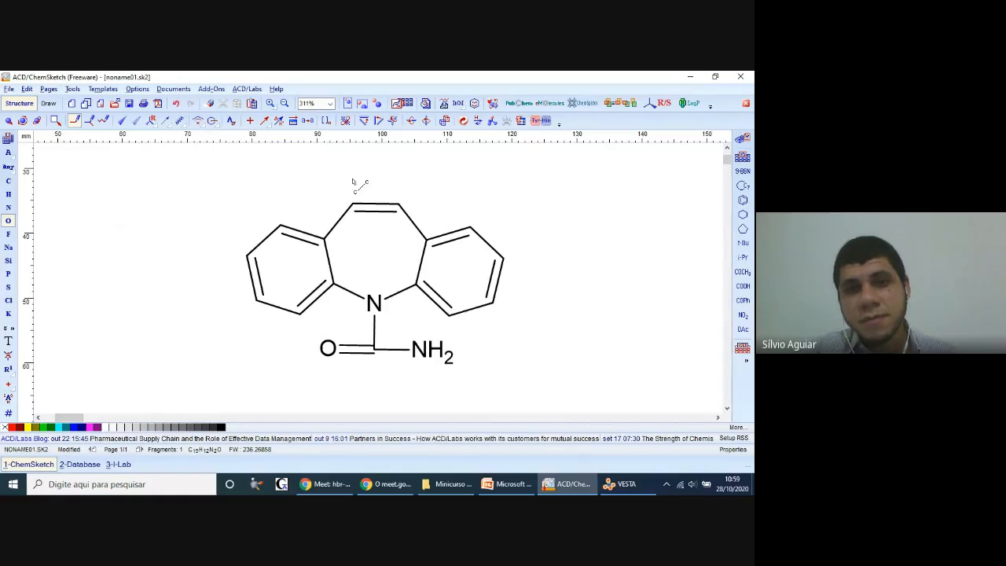
{"action": "left_click", "coordinate": [509, 483]}
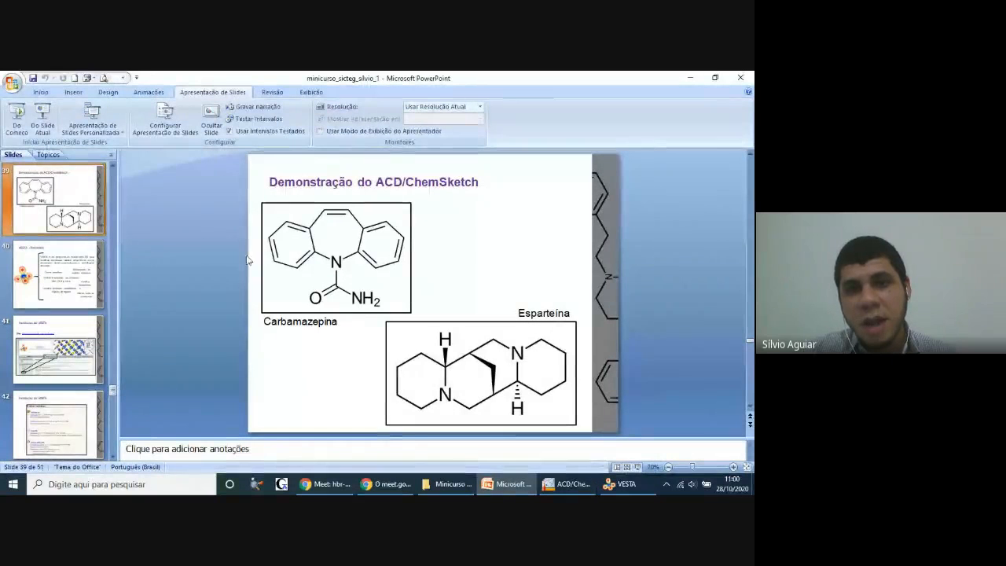
{"action": "left_click", "coordinate": [566, 484]}
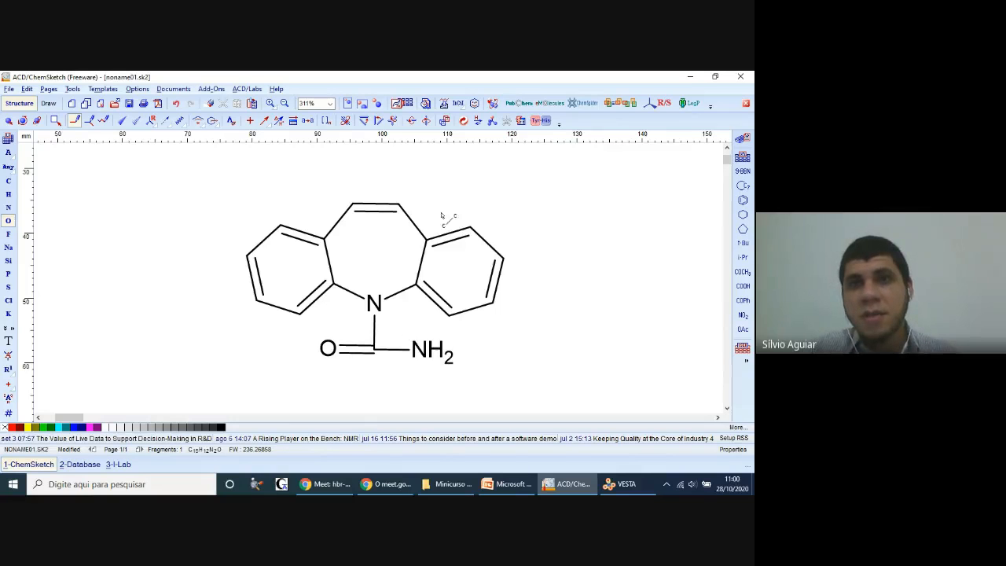
Step: Clean the structure's geometry in ChemSketch and compare its orientation with the carbamazepine drawing in PowerPoint
{"action": "left_click", "coordinate": [465, 120]}
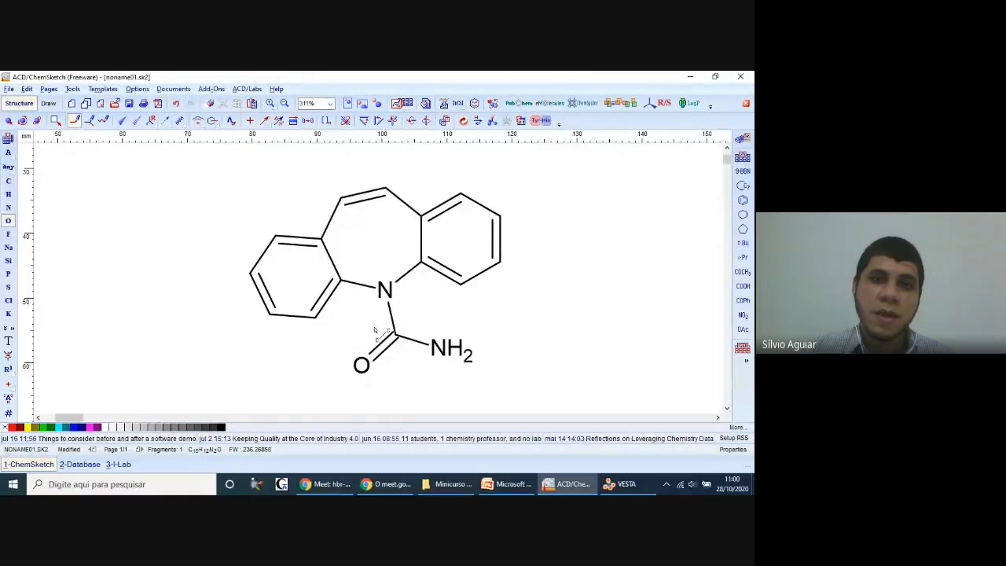
{"action": "left_click", "coordinate": [507, 484]}
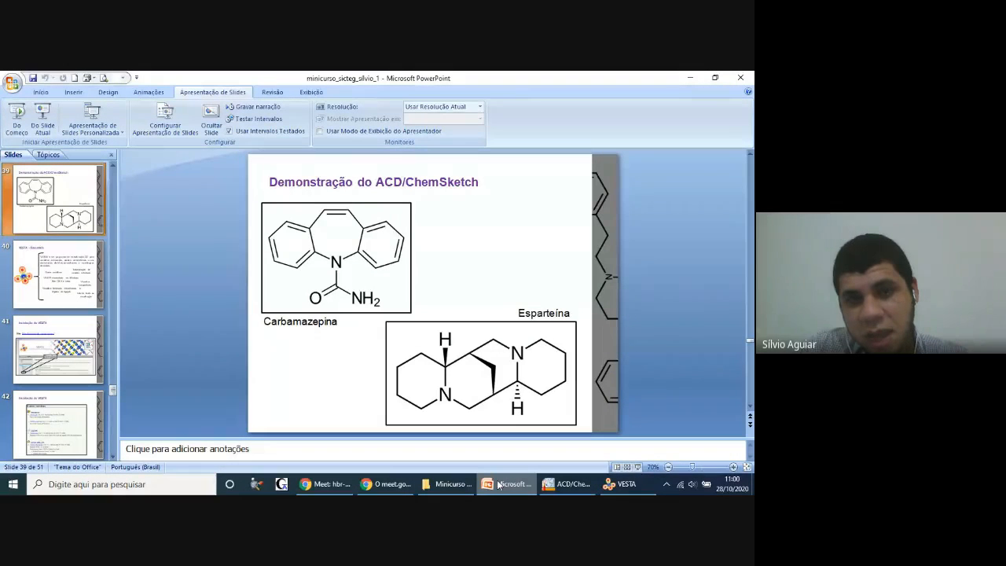
{"action": "left_click", "coordinate": [566, 484]}
Step: Rotate the whole molecule clockwise until the seven-membered ring's double bond is horizontal and the nitrogen side-chain bond points straight down
{"action": "left_click", "coordinate": [9, 121]}
{"action": "left_click_drag", "start_coordinate": [222, 166], "coordinate": [542, 417]}
{"action": "left_click", "coordinate": [22, 121]}
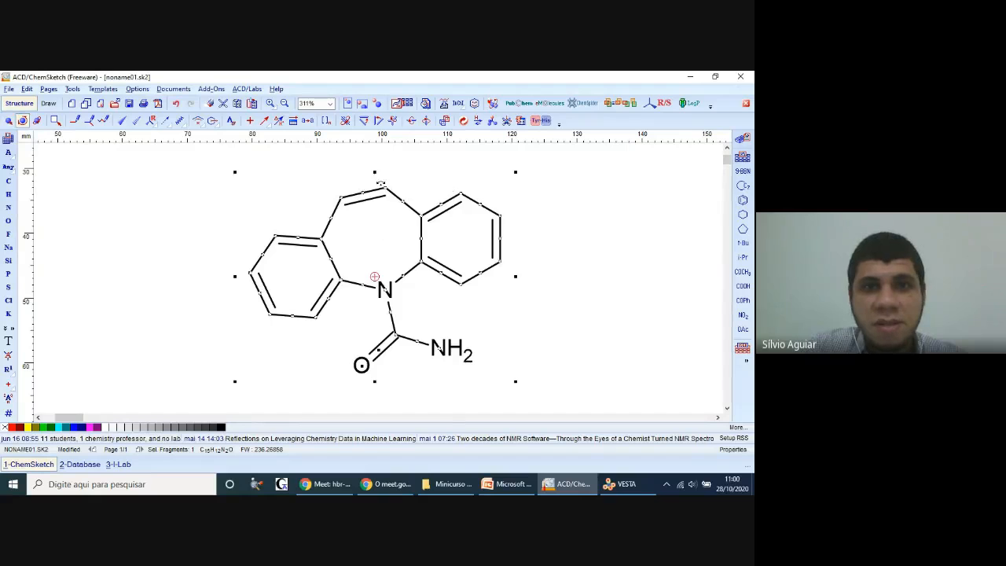
{"action": "left_click_drag", "start_coordinate": [382, 187], "coordinate": [402, 191]}
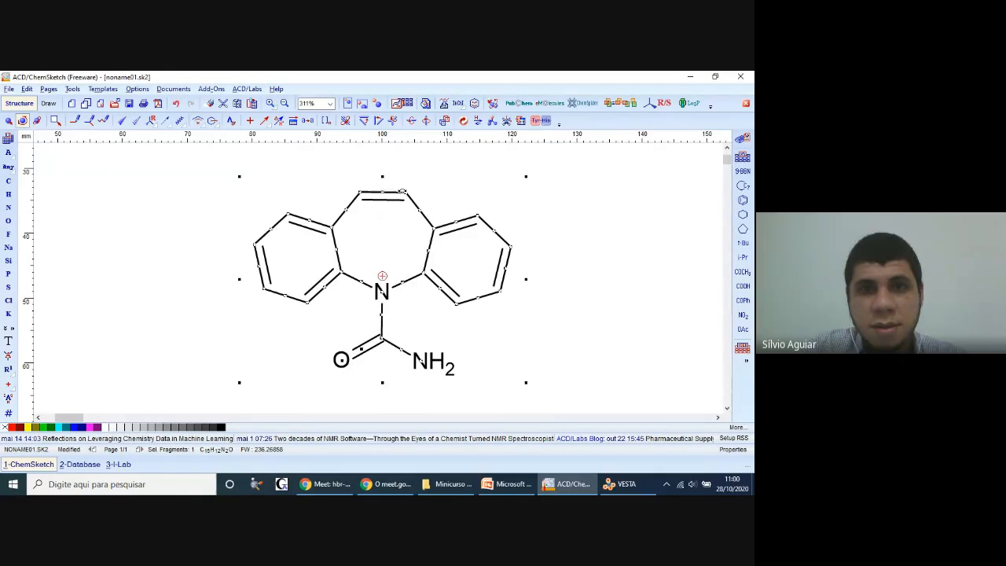
{"action": "left_click", "coordinate": [598, 212]}
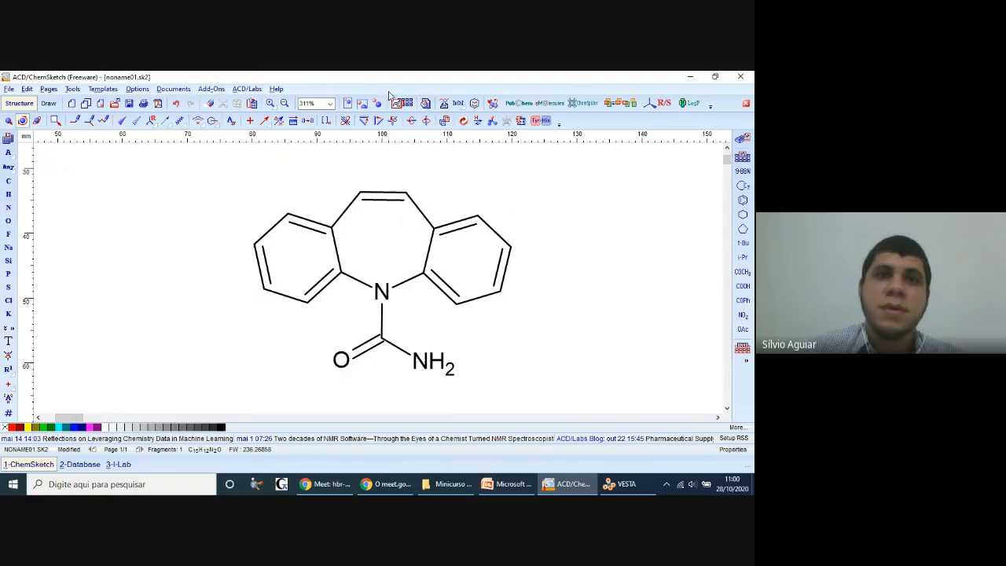
Step: Generate the systematic chemical name for the carbamazepine structure and place it below the drawing
{"action": "left_click", "coordinate": [379, 108]}
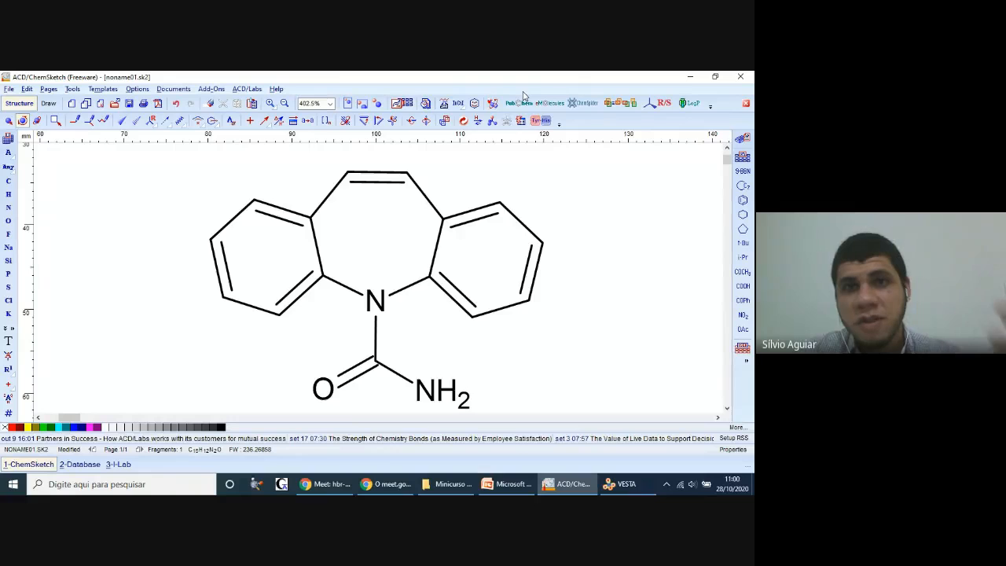
{"action": "left_click", "coordinate": [444, 106]}
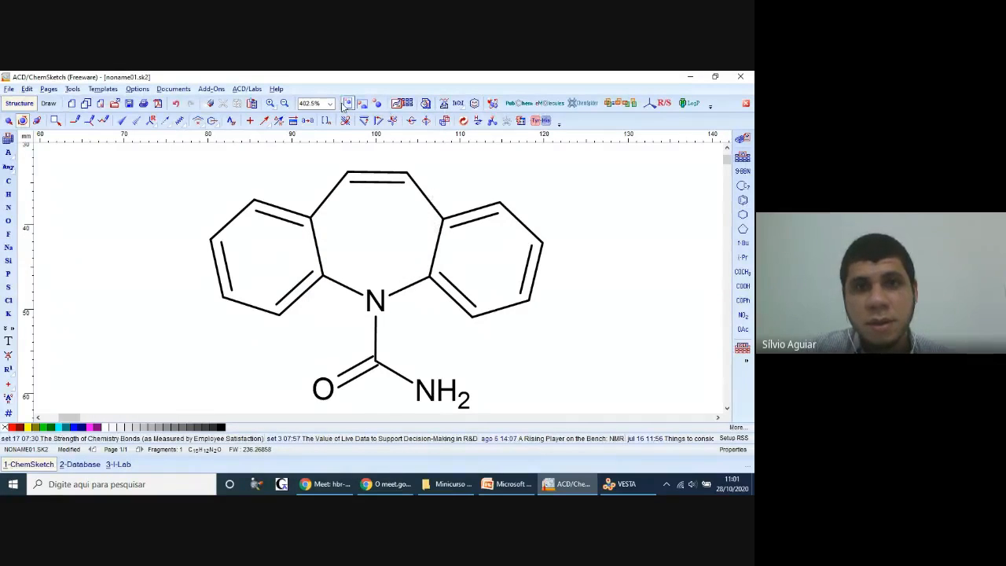
{"action": "left_click", "coordinate": [361, 104]}
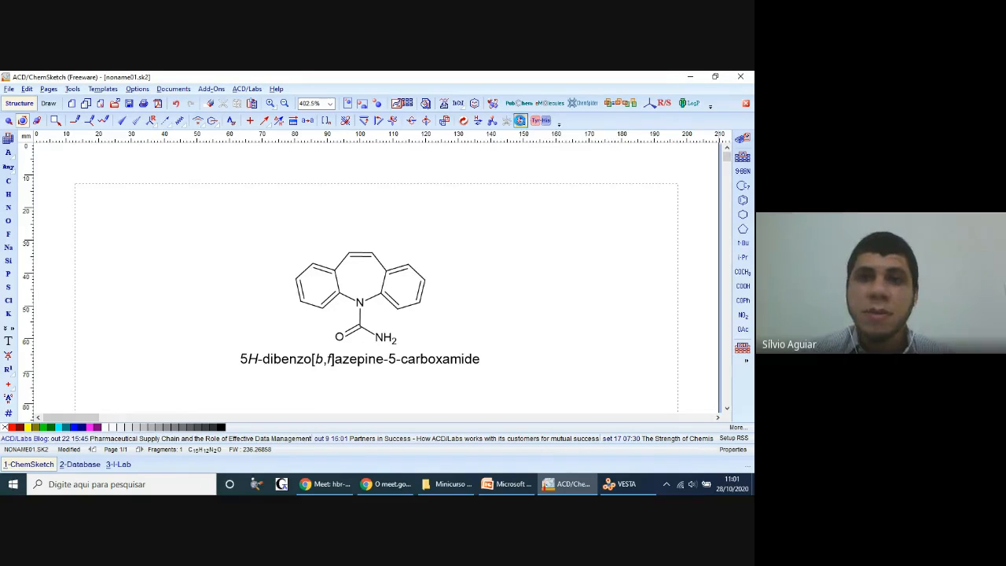
Step: Calculate all molecular properties of the structure and review the results, including formula weight, composition, refractivity and density
{"action": "left_click", "coordinate": [520, 122]}
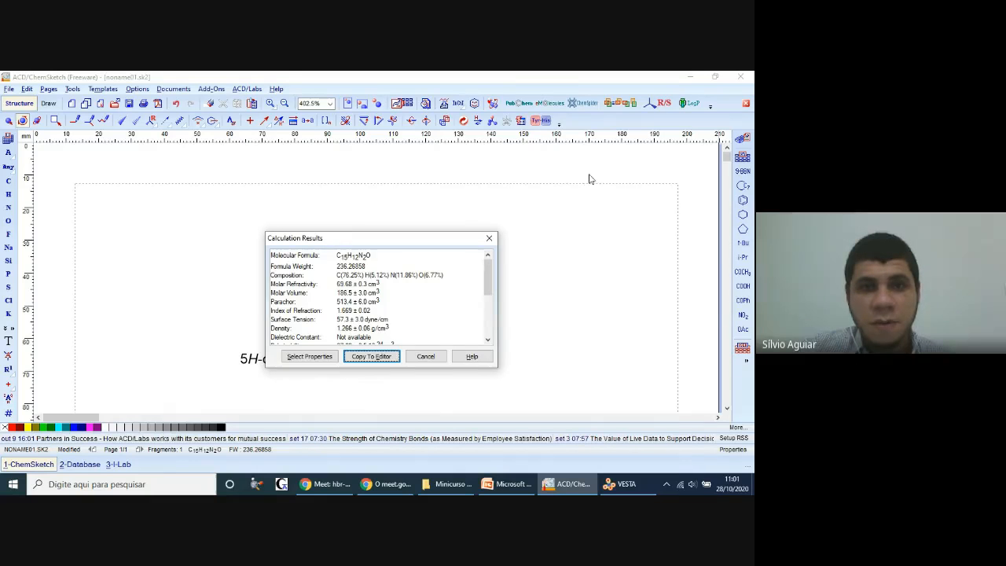
{"action": "left_click_drag", "start_coordinate": [328, 244], "coordinate": [339, 168]}
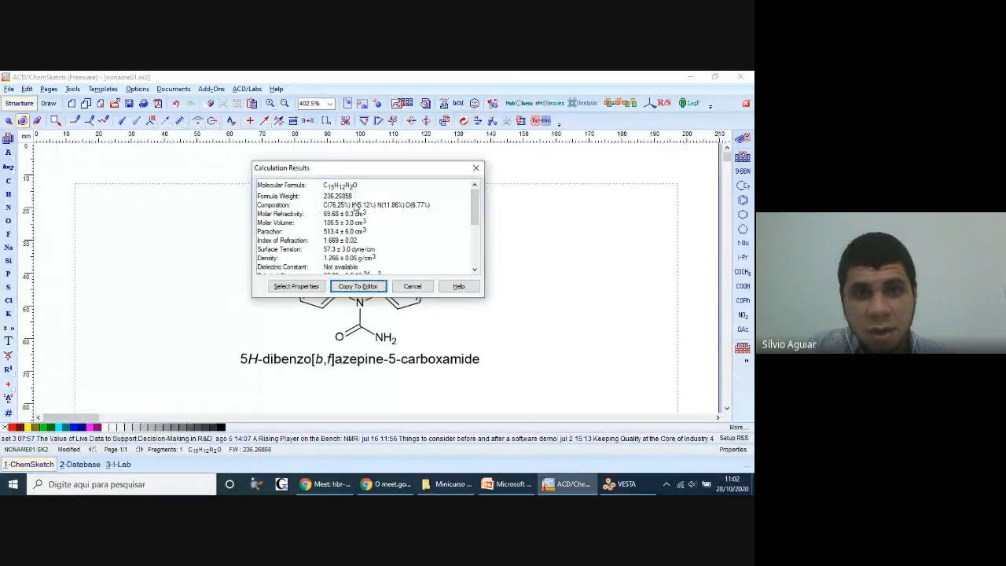
{"action": "scroll", "coordinate": [332, 239], "scroll_direction": "down", "scroll_amount": 1}
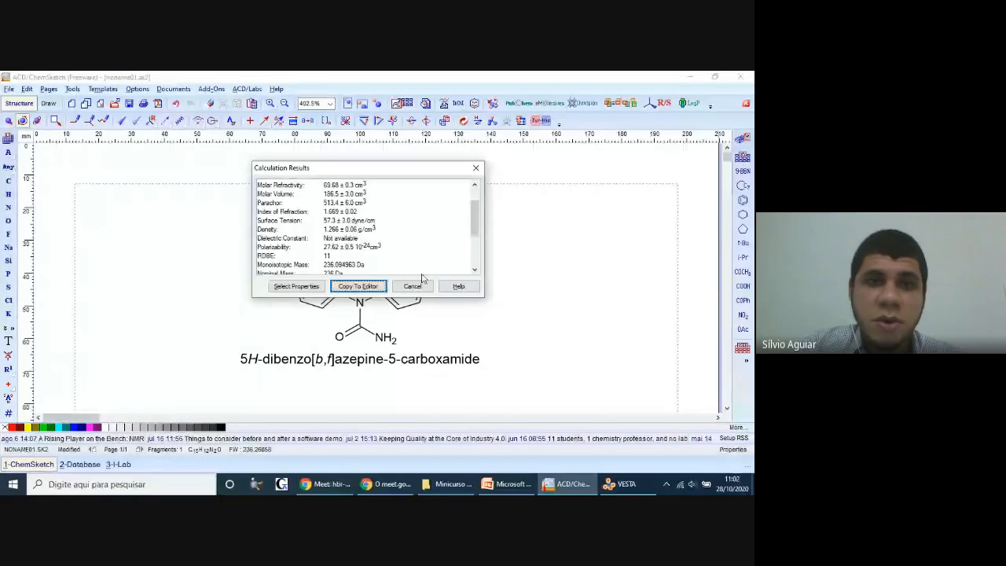
{"action": "left_click", "coordinate": [476, 167]}
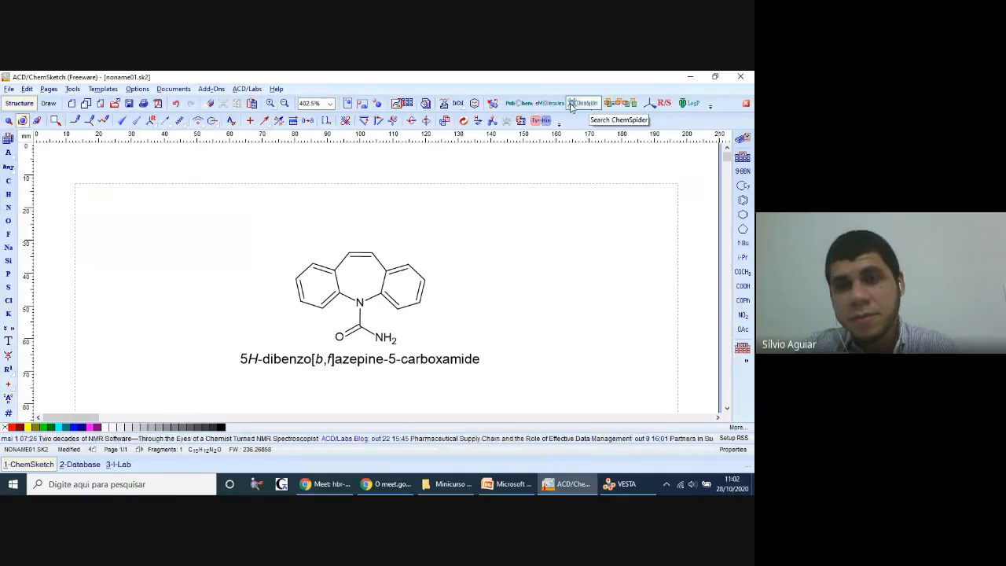
Step: Search PubChem for the exact structure with results shown in ChemSketch, and review the matching compound record
{"action": "left_click", "coordinate": [513, 107]}
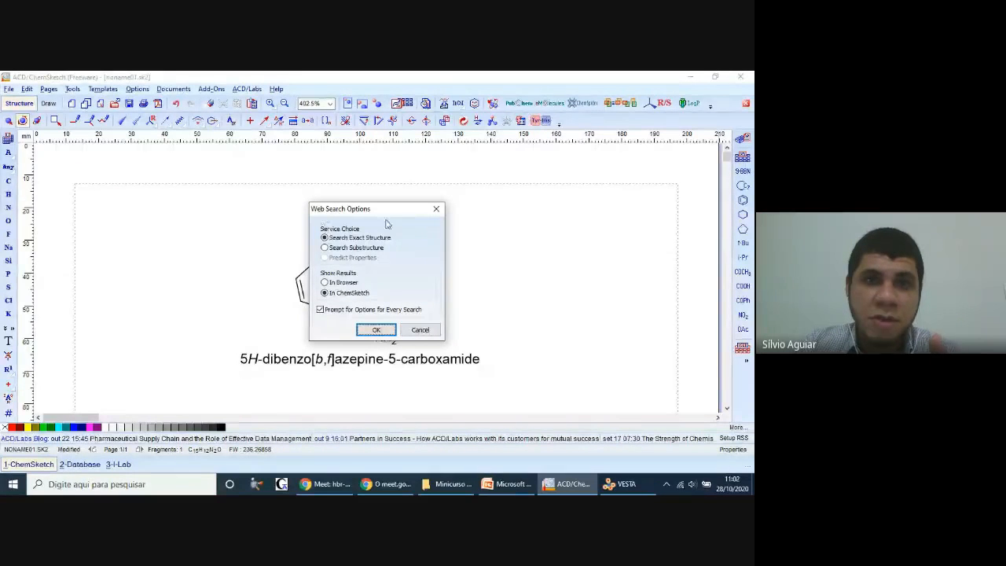
{"action": "left_click", "coordinate": [334, 250]}
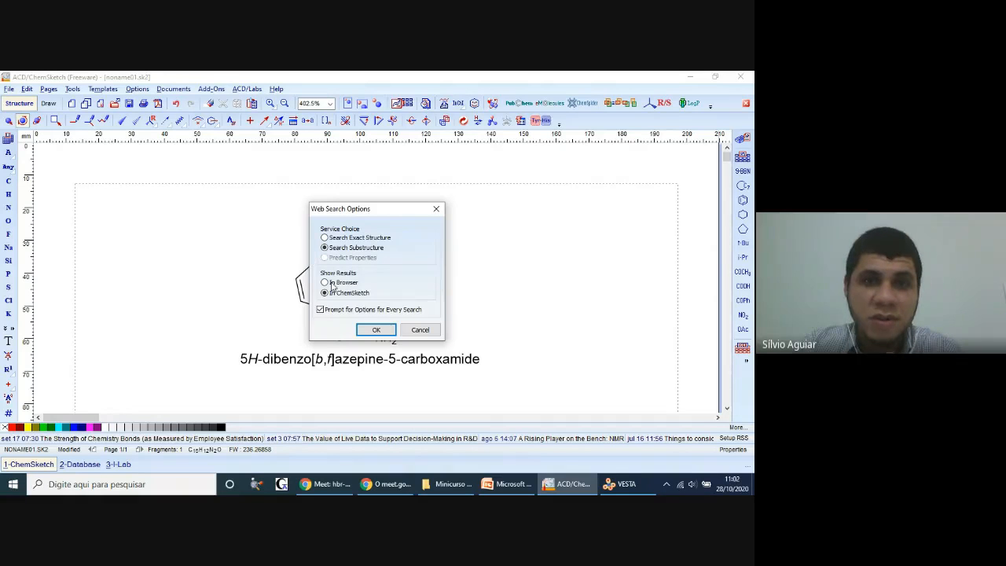
{"action": "left_click", "coordinate": [340, 241]}
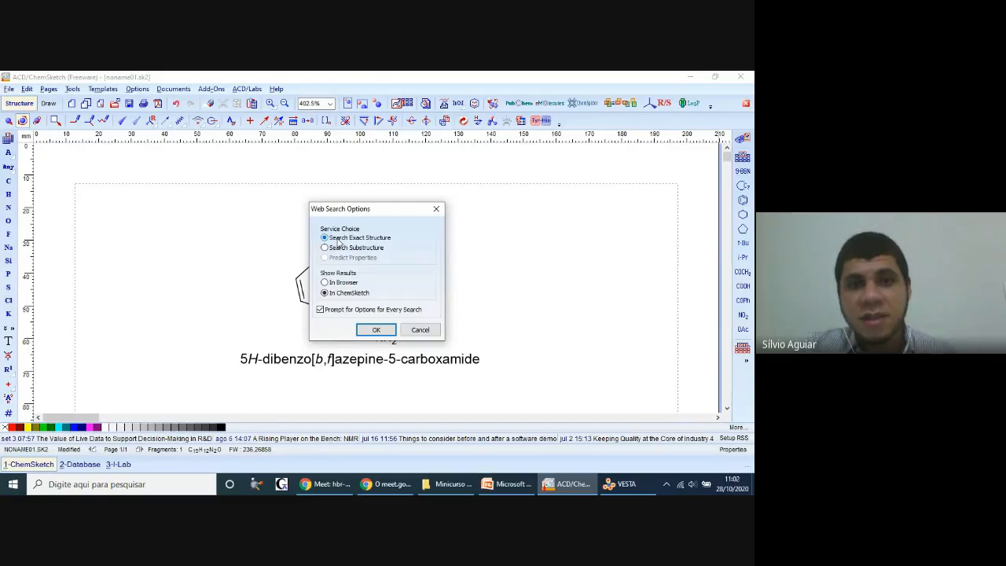
{"action": "left_click", "coordinate": [342, 283]}
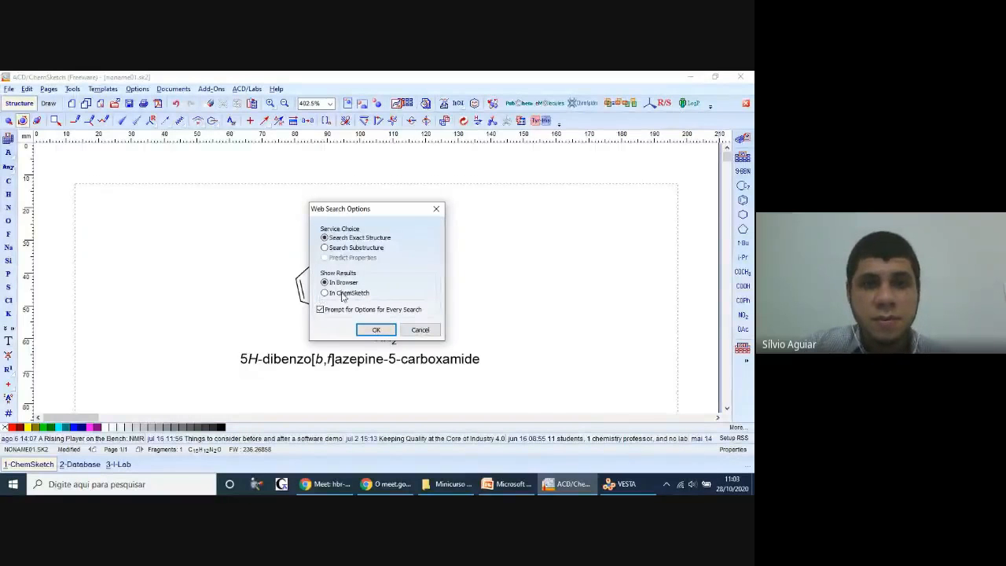
{"action": "left_click", "coordinate": [340, 295]}
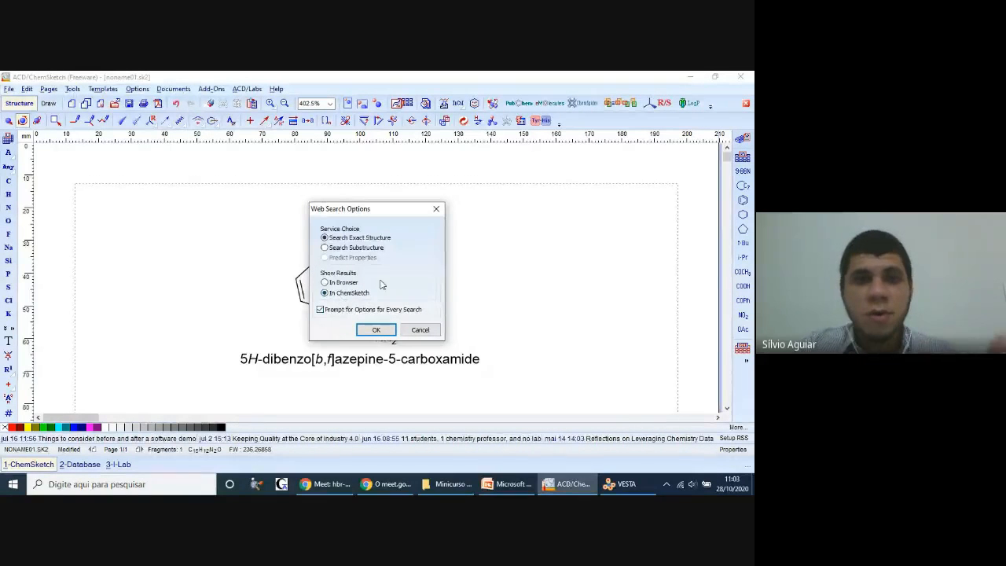
{"action": "left_click", "coordinate": [376, 330]}
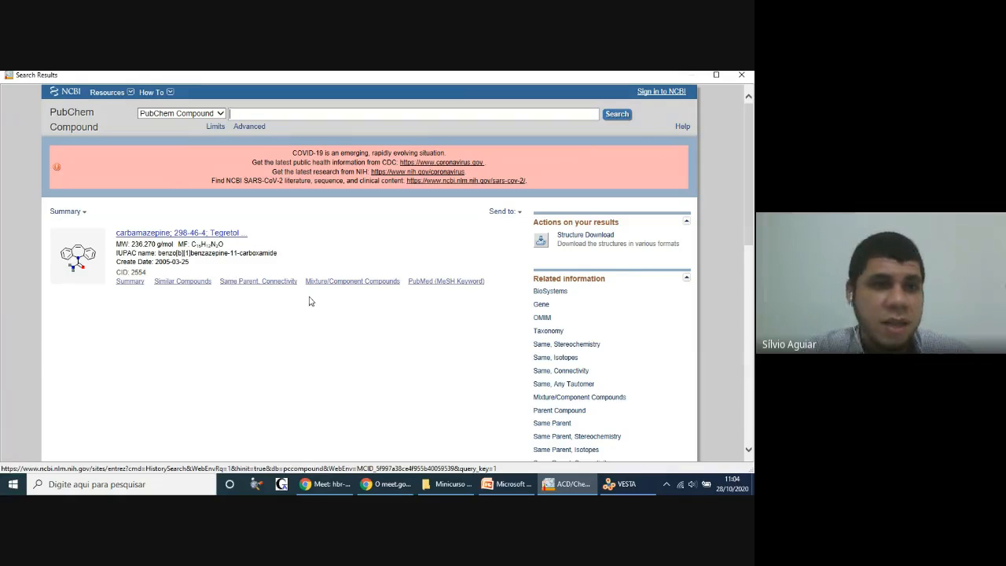
{"action": "left_click", "coordinate": [741, 76]}
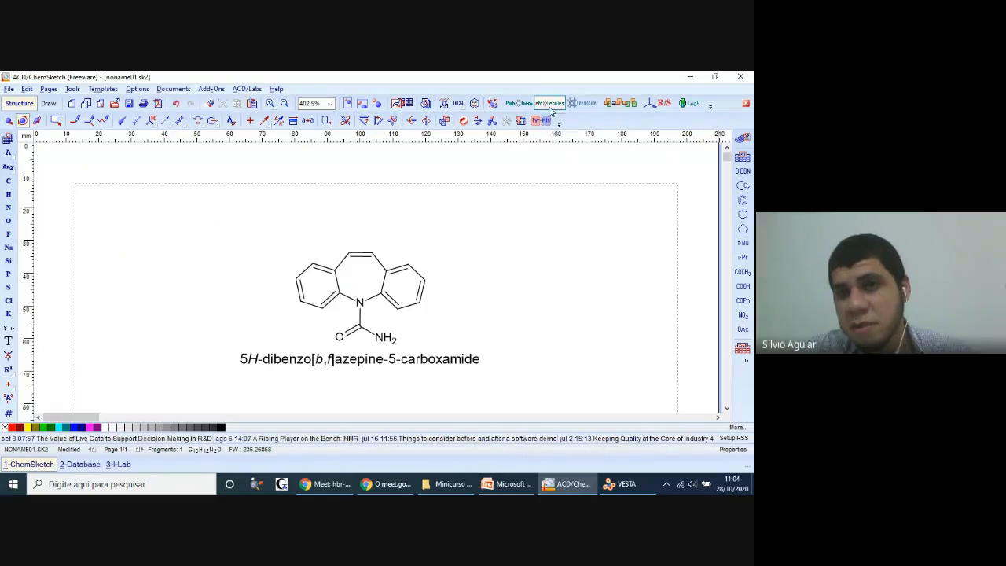
Step: Examine the group labels available in Edit Atom Label for the left ring's fusion carbon, without inserting one
{"action": "left_click", "coordinate": [563, 110]}
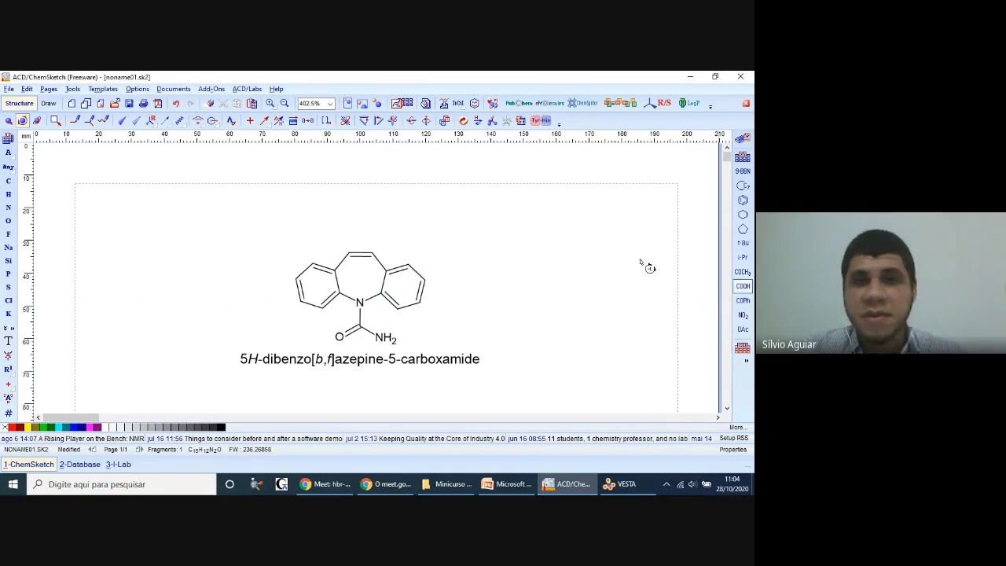
{"action": "left_click", "coordinate": [8, 357]}
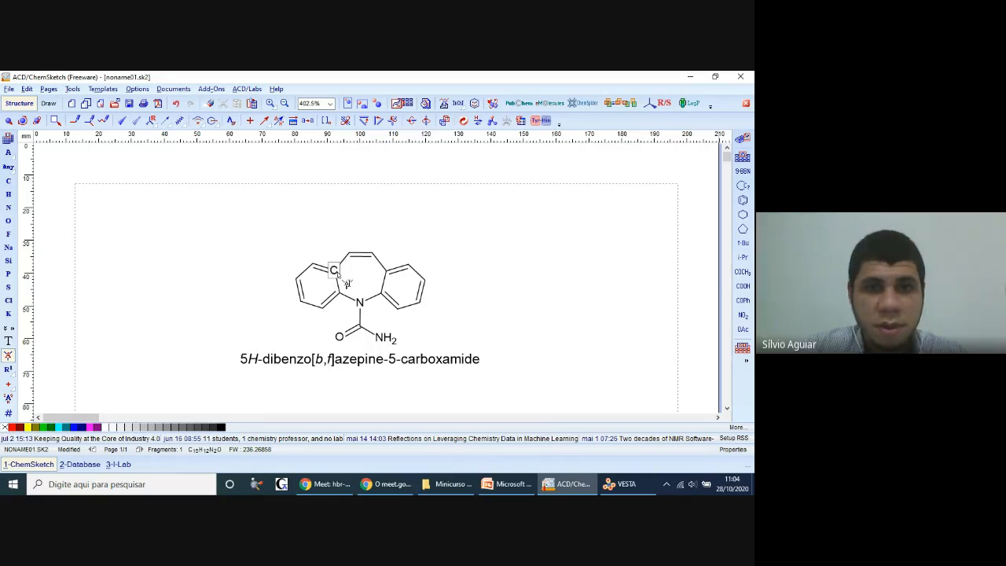
{"action": "left_click", "coordinate": [335, 270]}
{"action": "left_click", "coordinate": [459, 189]}
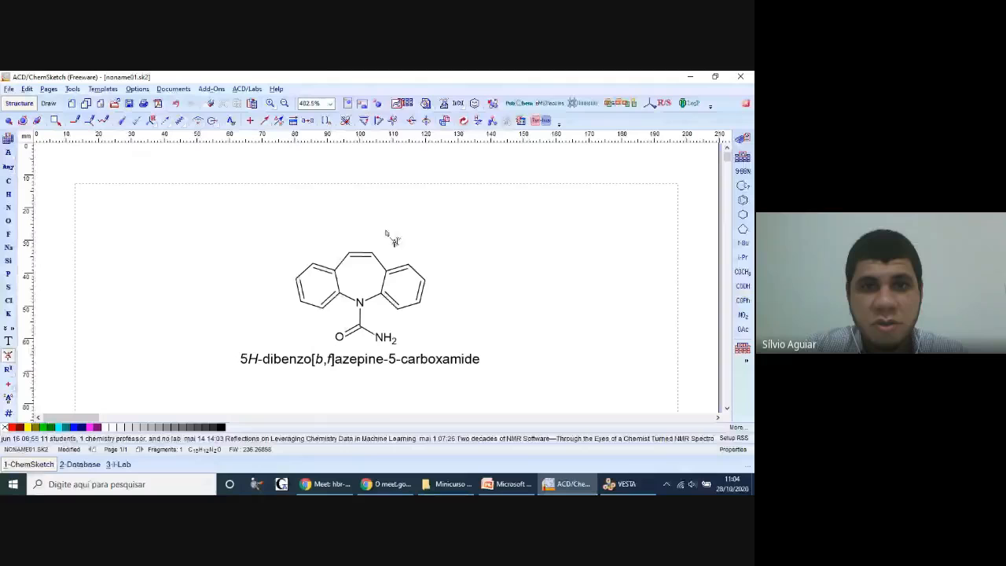
{"action": "left_click", "coordinate": [365, 104]}
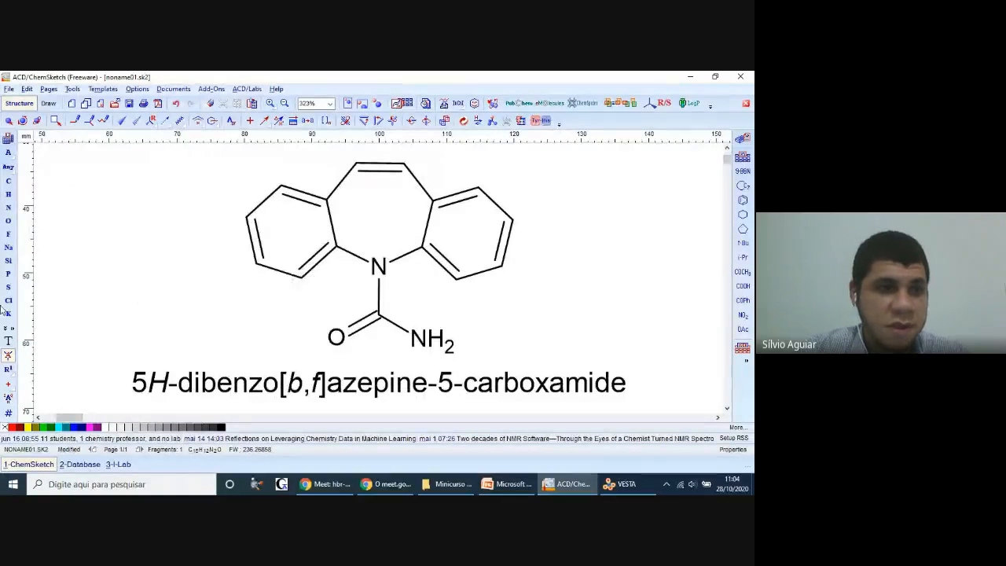
{"action": "left_click", "coordinate": [9, 356]}
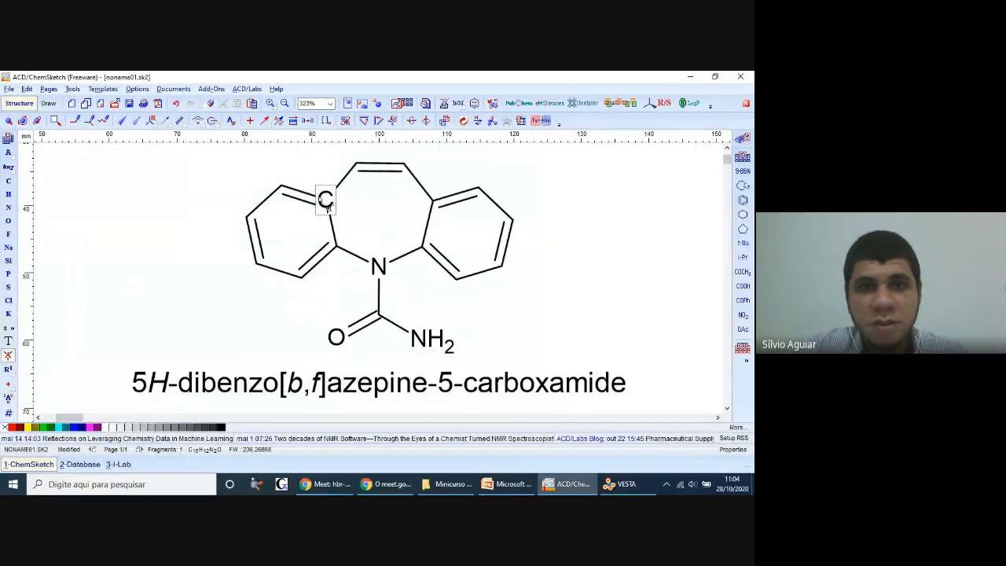
{"action": "left_click", "coordinate": [328, 202]}
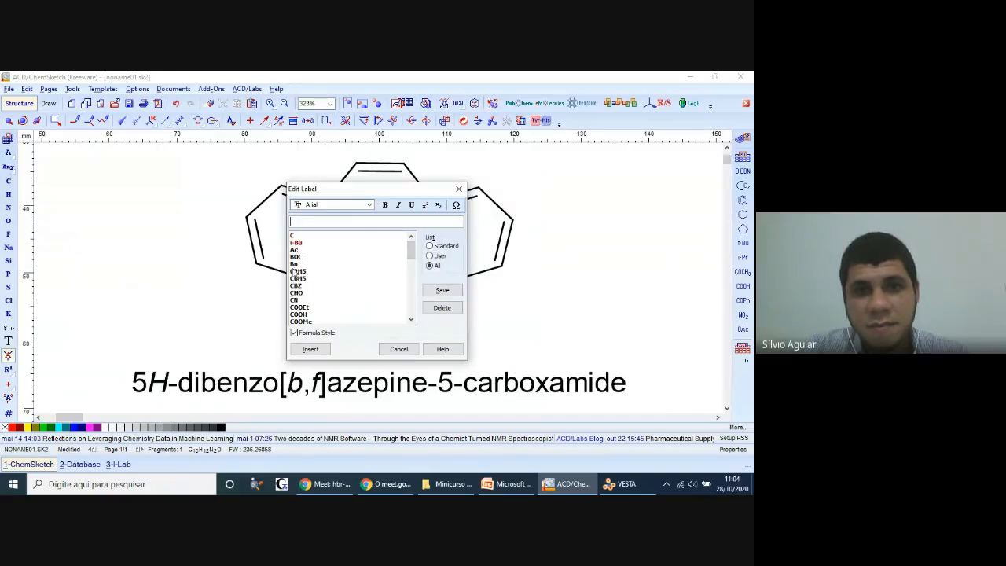
{"action": "scroll", "coordinate": [338, 268], "scroll_direction": "down", "scroll_amount": 2}
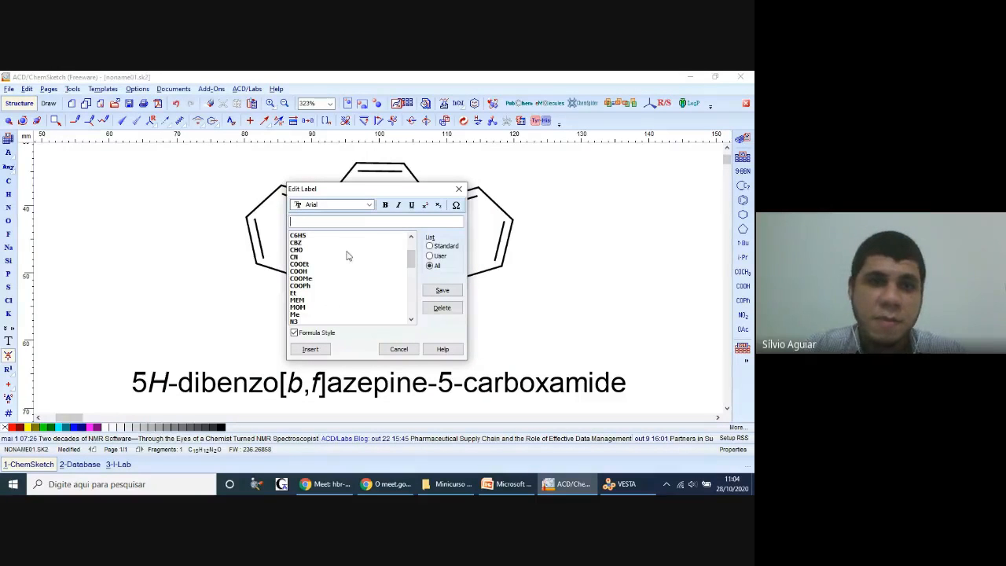
{"action": "left_click", "coordinate": [459, 188]}
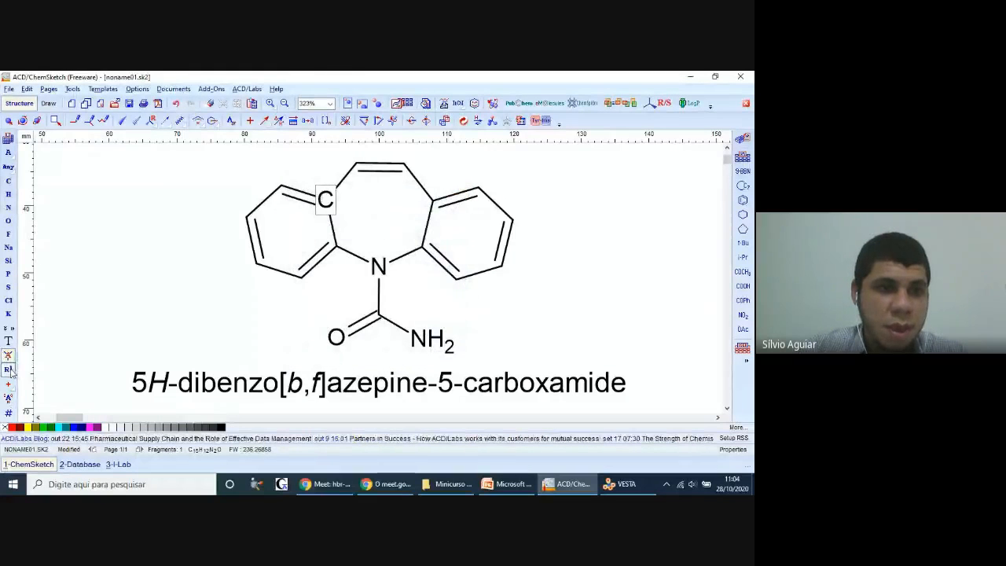
Step: Try the R1 radical label on the left ring's upper fusion carbon and undo it
{"action": "left_click", "coordinate": [8, 368]}
{"action": "left_click", "coordinate": [325, 199]}
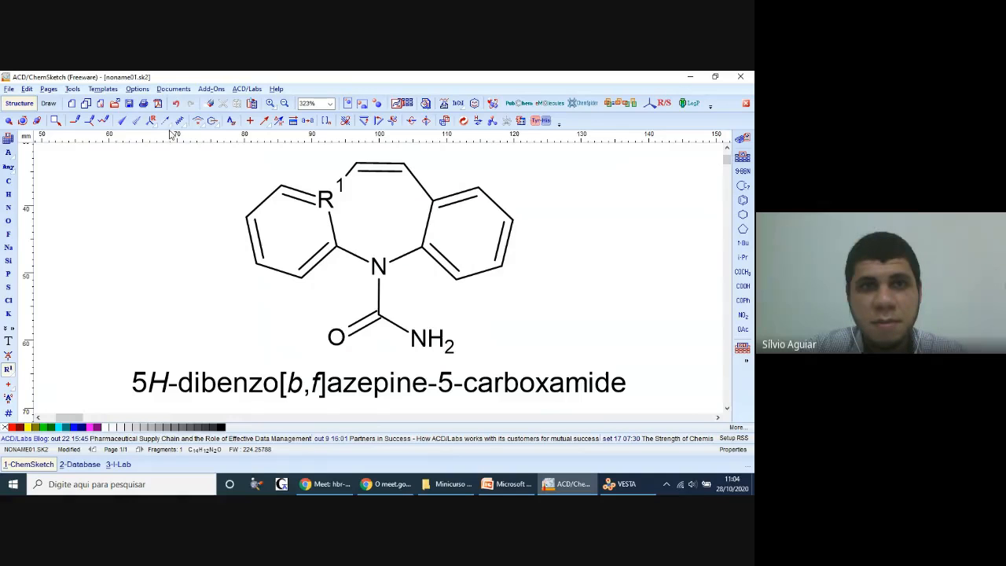
{"action": "left_click", "coordinate": [176, 104]}
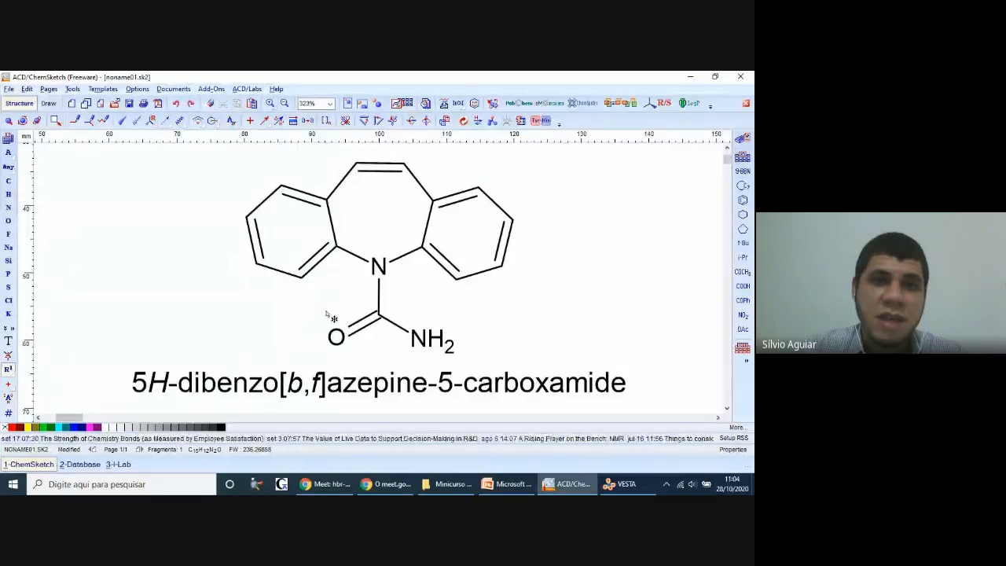
Step: Replace the nitrogen of the seven-membered ring with carbon
{"action": "right_click", "coordinate": [275, 288]}
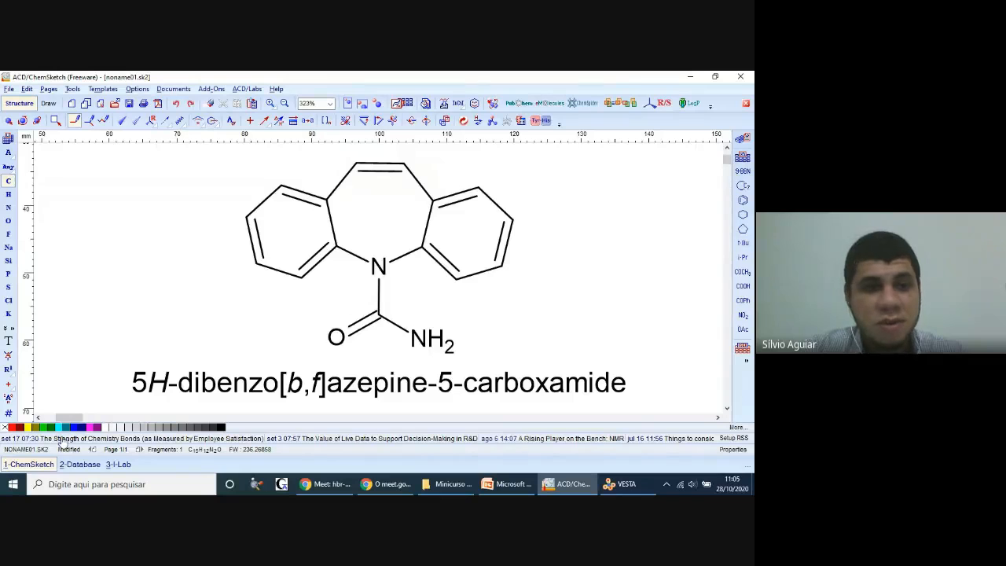
{"action": "left_click", "coordinate": [379, 267]}
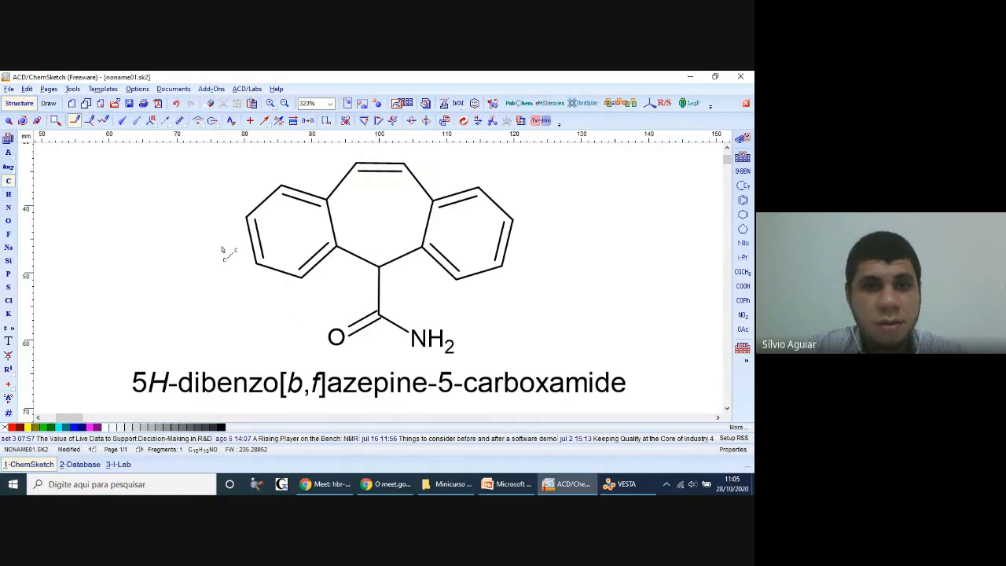
Step: Undo the carbon replacement on the seven-membered ring and color the ring nitrogen blue
{"action": "key", "text": "ctrl+z"}
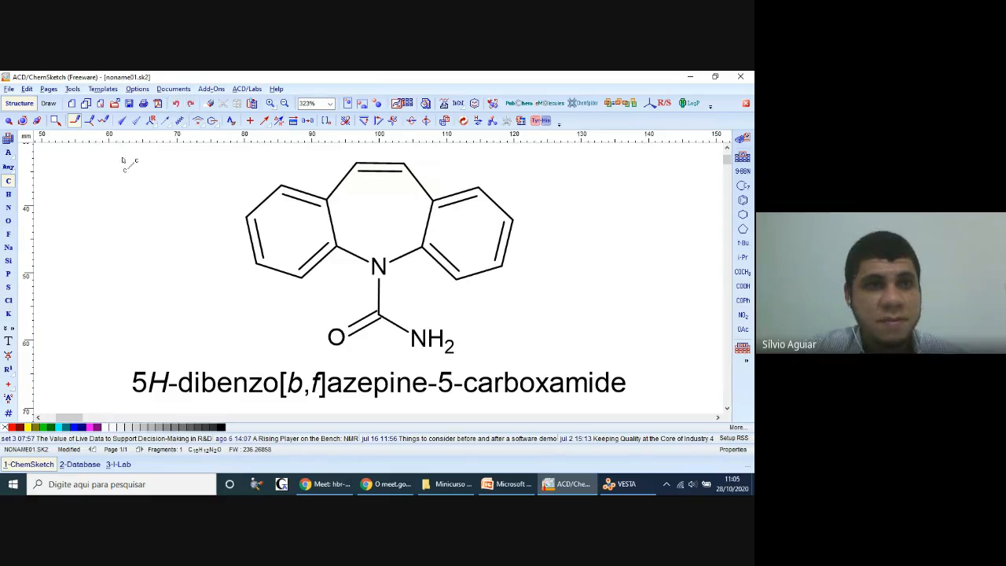
{"action": "left_click", "coordinate": [9, 120]}
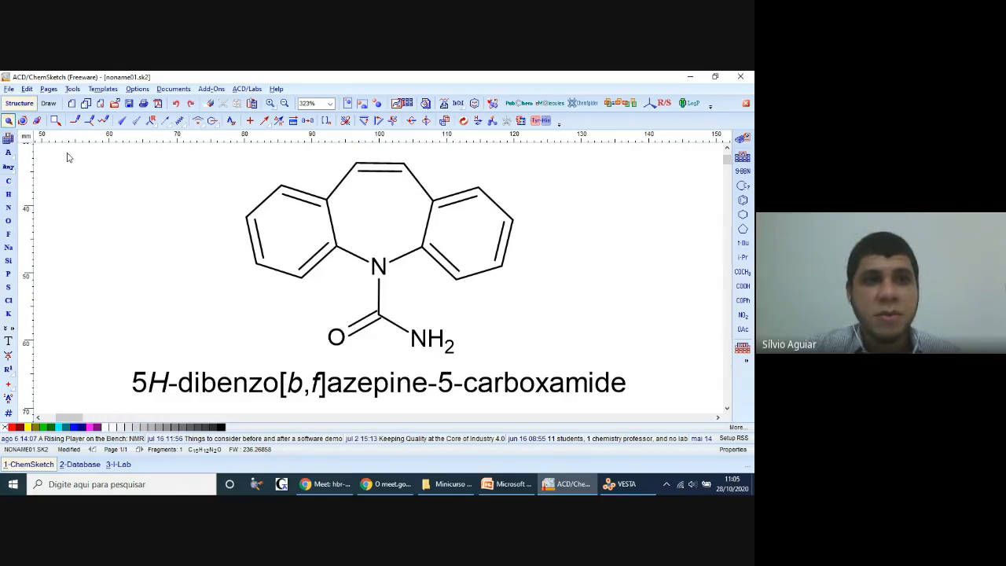
{"action": "left_click", "coordinate": [376, 267]}
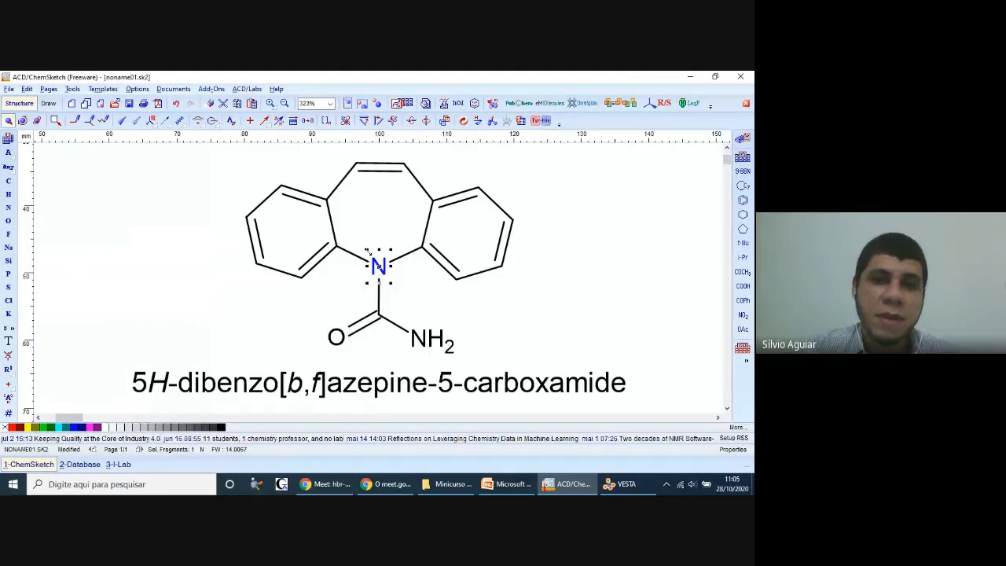
{"action": "left_click", "coordinate": [423, 312]}
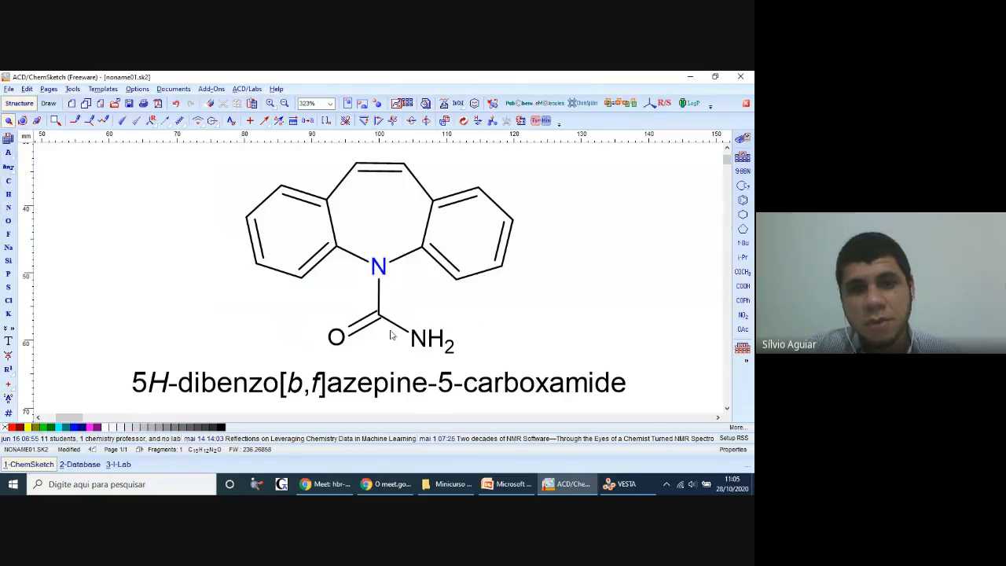
Step: Color the amide NH2 group blue and the carbonyl oxygen red
{"action": "left_click", "coordinate": [417, 338]}
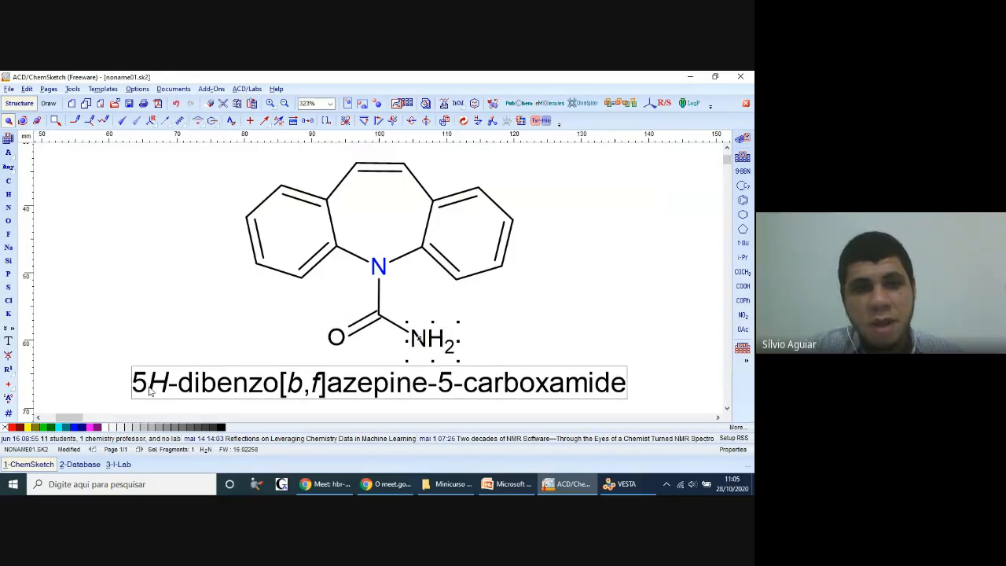
{"action": "left_click", "coordinate": [73, 428]}
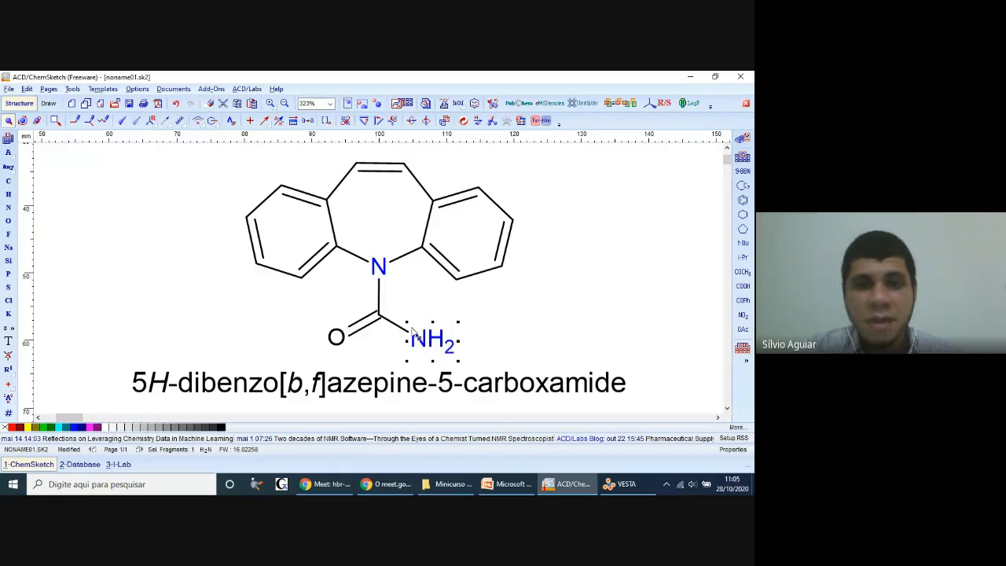
{"action": "left_click", "coordinate": [292, 313]}
{"action": "left_click", "coordinate": [336, 336]}
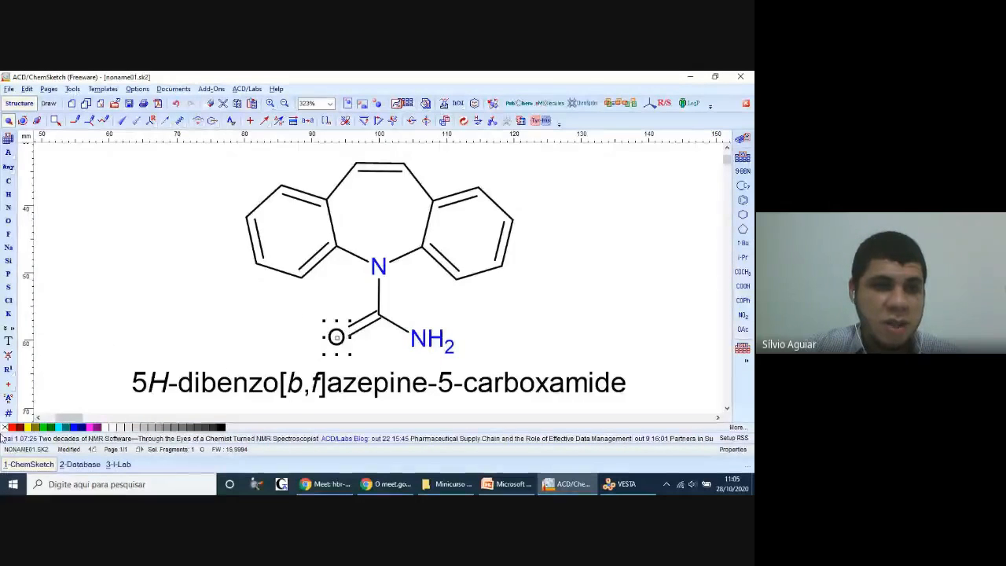
{"action": "left_click", "coordinate": [13, 427]}
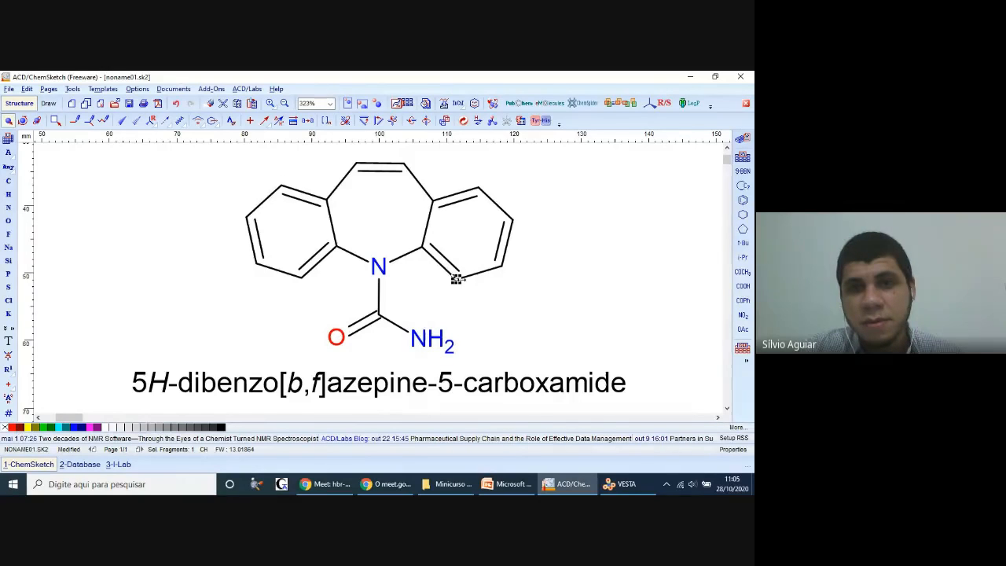
{"action": "left_click", "coordinate": [9, 180]}
{"action": "left_click", "coordinate": [528, 317]}
{"action": "key", "text": "space"}
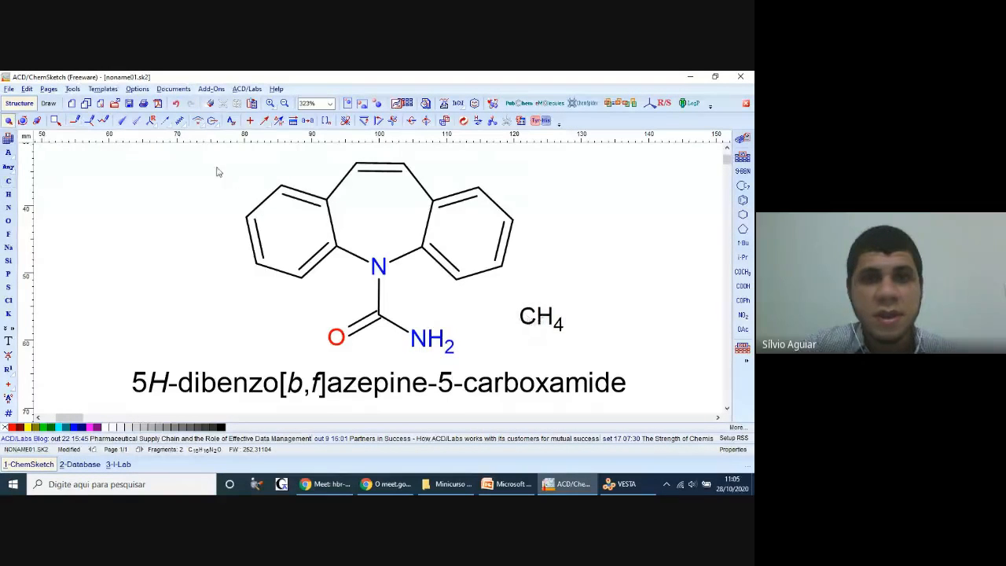
{"action": "key", "text": "space"}
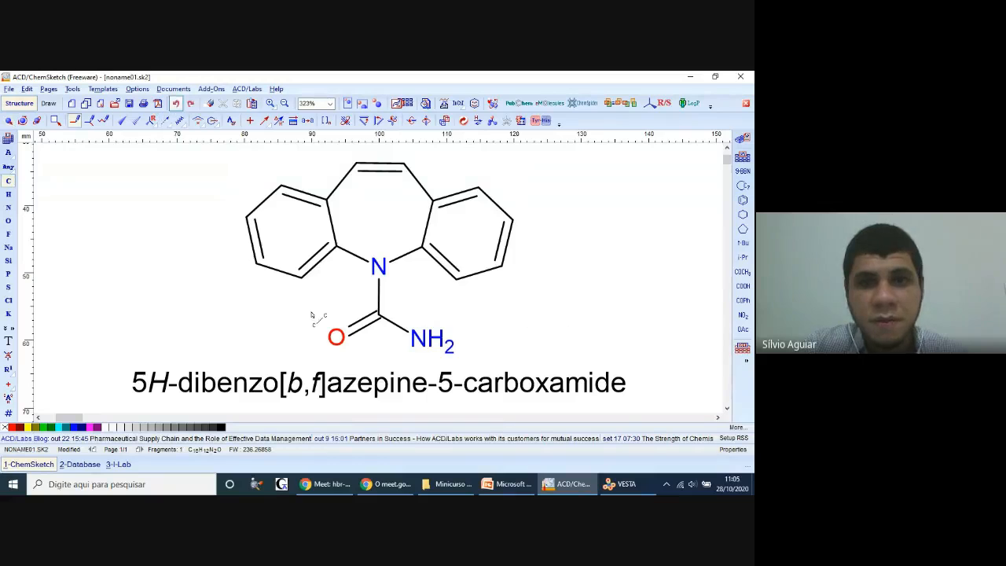
{"action": "key", "text": "ctrl+z"}
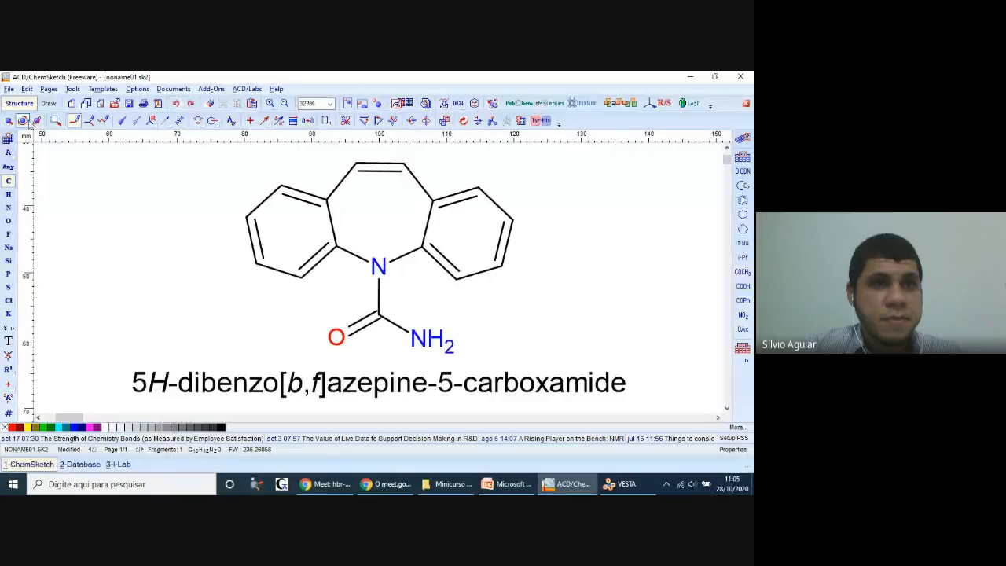
Step: Delete the whole carbamazepine structure and its name label, leaving the page empty
{"action": "left_click", "coordinate": [208, 103]}
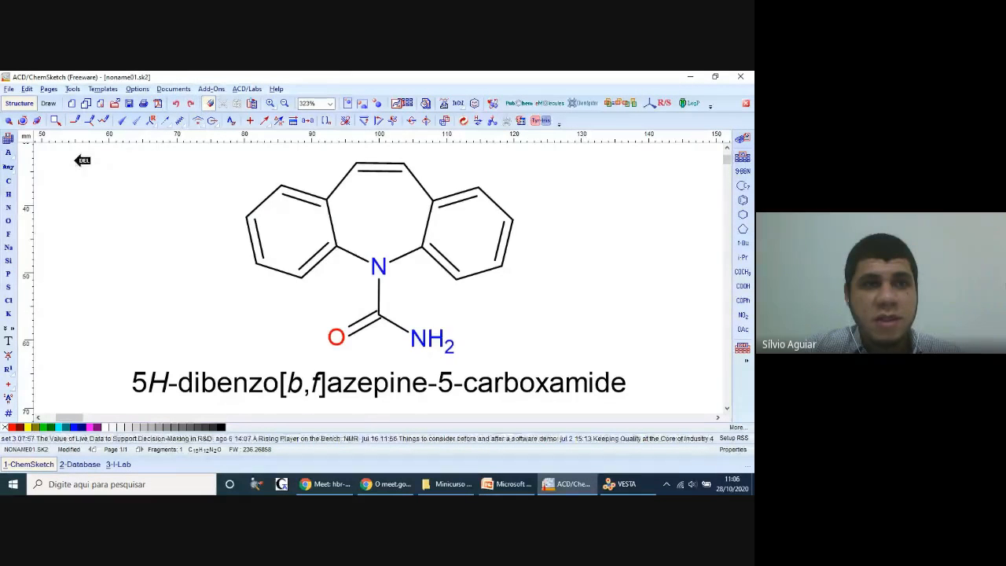
{"action": "left_click_drag", "start_coordinate": [88, 166], "coordinate": [638, 403]}
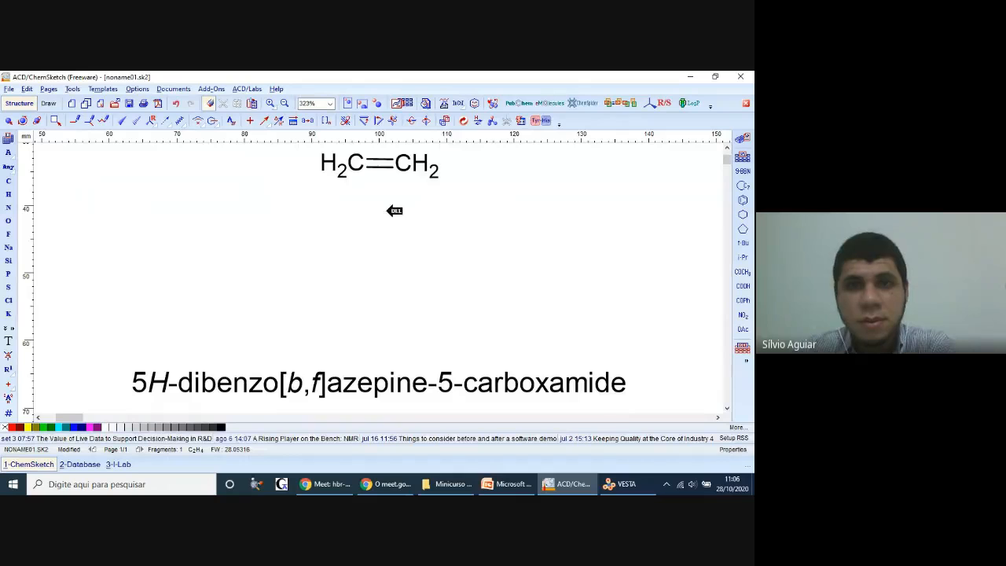
{"action": "left_click", "coordinate": [330, 163]}
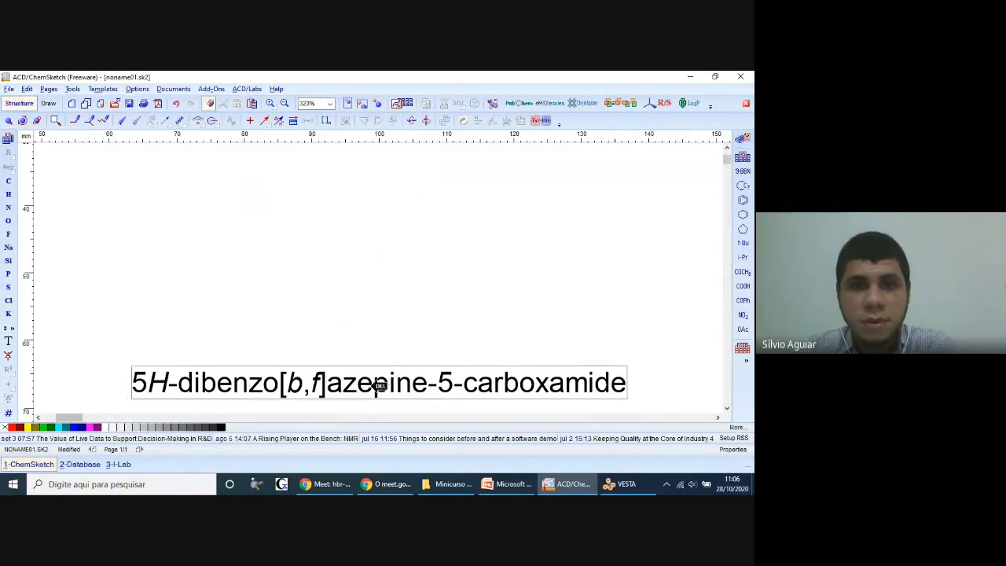
{"action": "left_click", "coordinate": [377, 383]}
Step: Check the sparteine reference in PowerPoint, then return to ChemSketch and place a cyclohexane ring on the empty page
{"action": "left_click", "coordinate": [510, 484]}
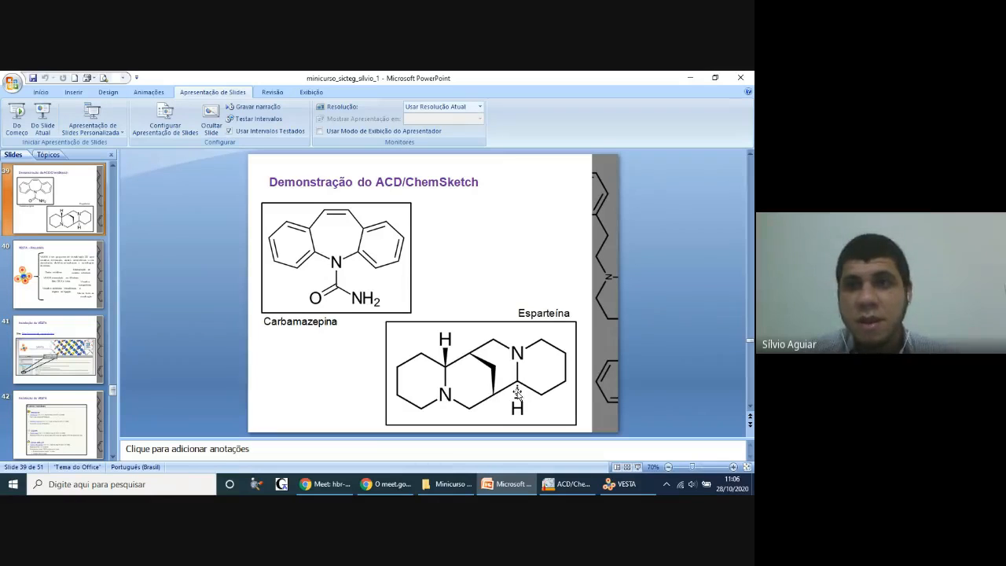
{"action": "left_click", "coordinate": [690, 78]}
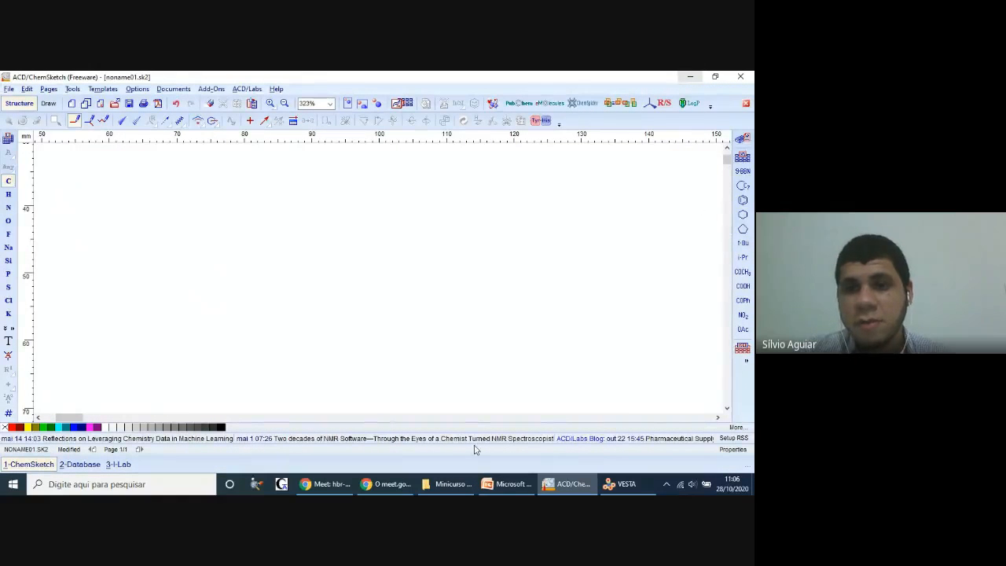
{"action": "left_click", "coordinate": [500, 486]}
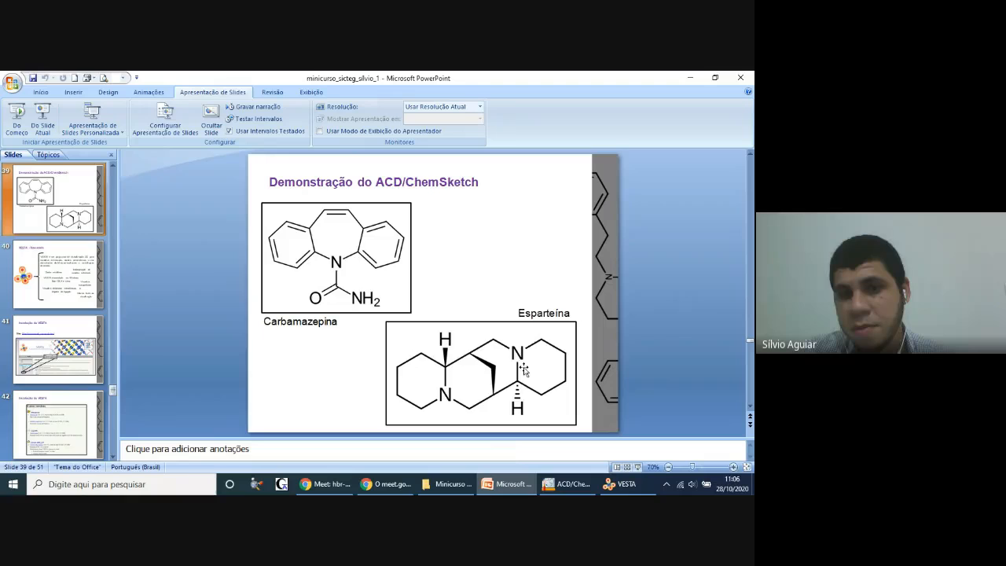
{"action": "left_click", "coordinate": [511, 486]}
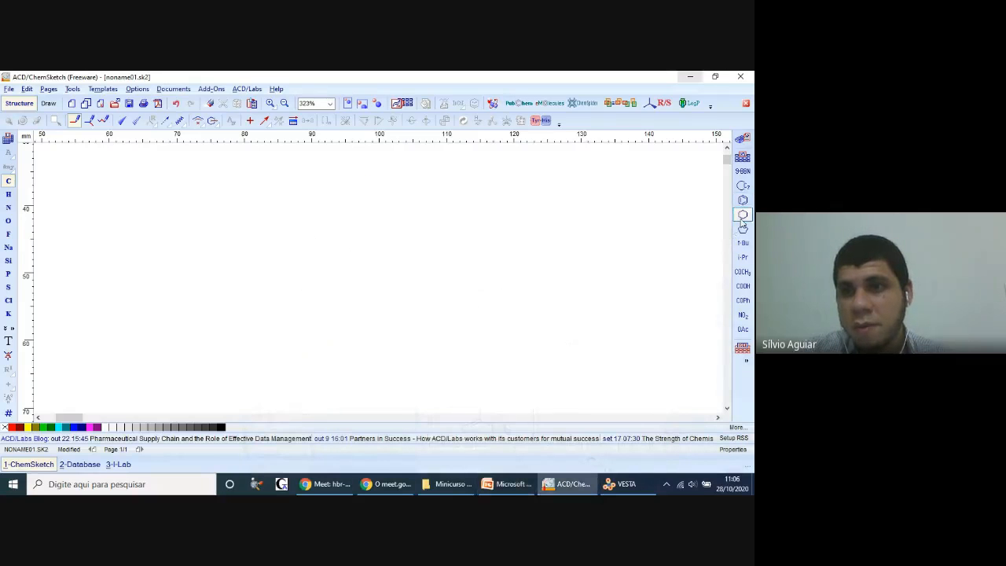
{"action": "left_click", "coordinate": [743, 216]}
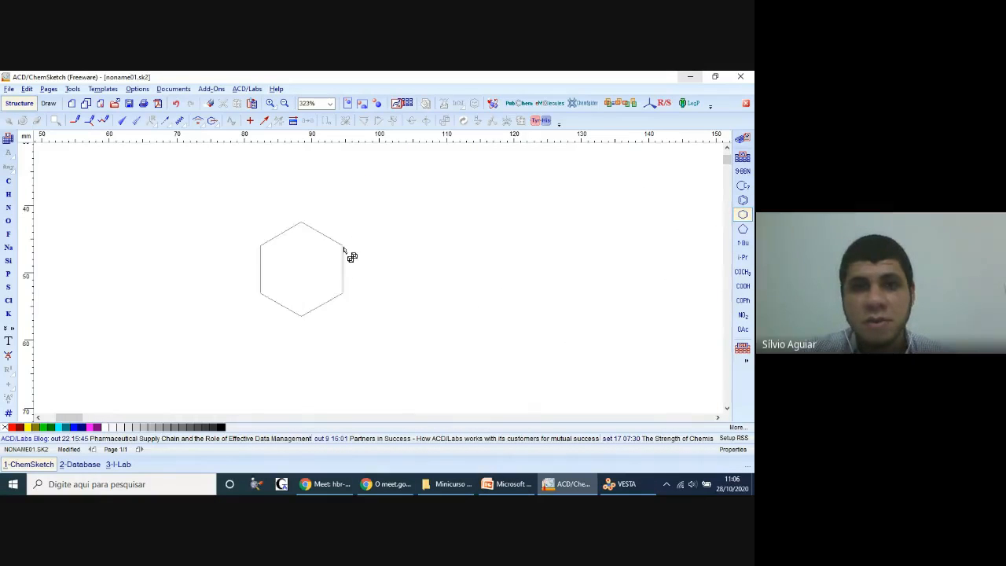
{"action": "left_click", "coordinate": [344, 245]}
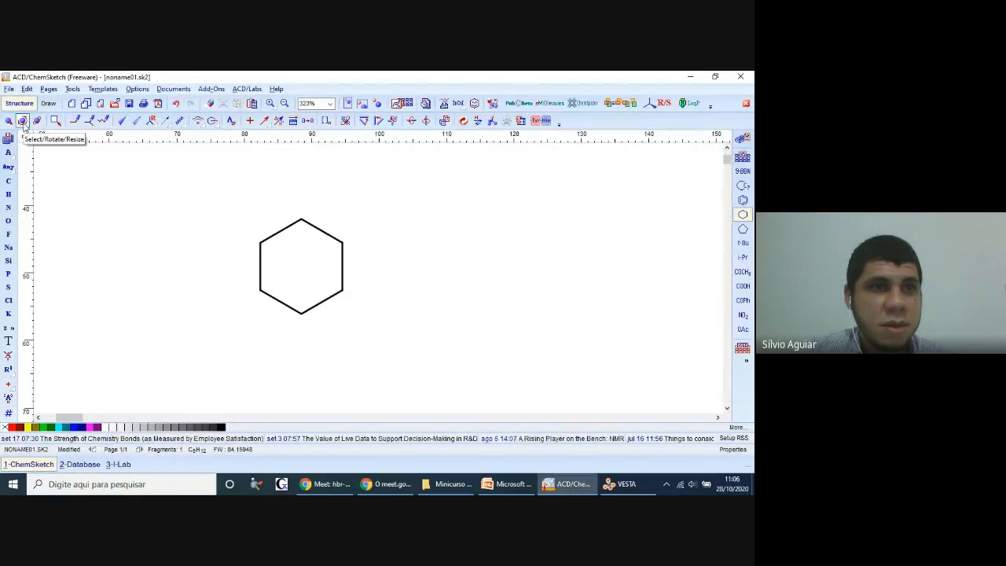
Step: Rotate the cyclohexane ring so that its upper and lower bonds lie horizontal
{"action": "left_click", "coordinate": [22, 123]}
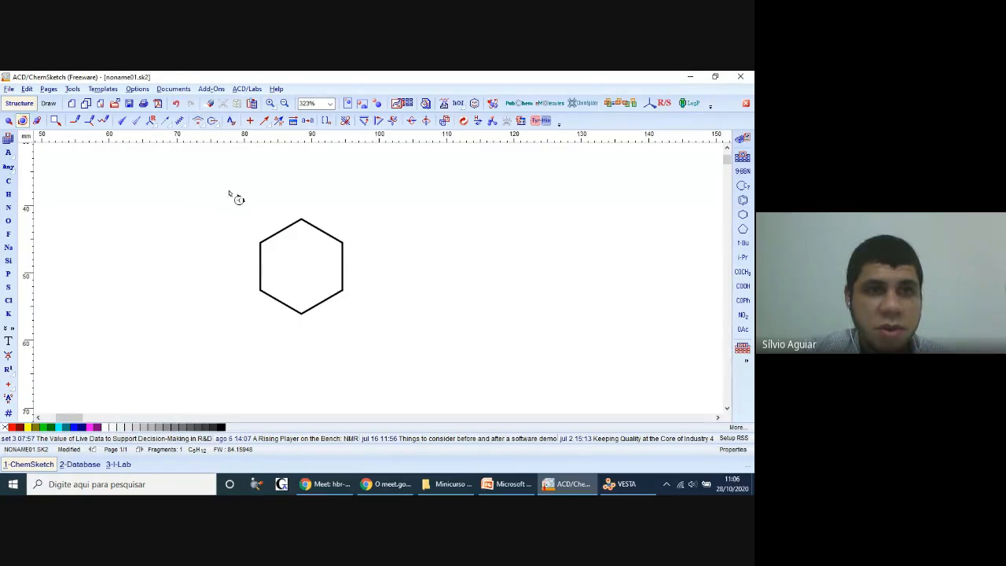
{"action": "left_click_drag", "start_coordinate": [234, 198], "coordinate": [377, 334]}
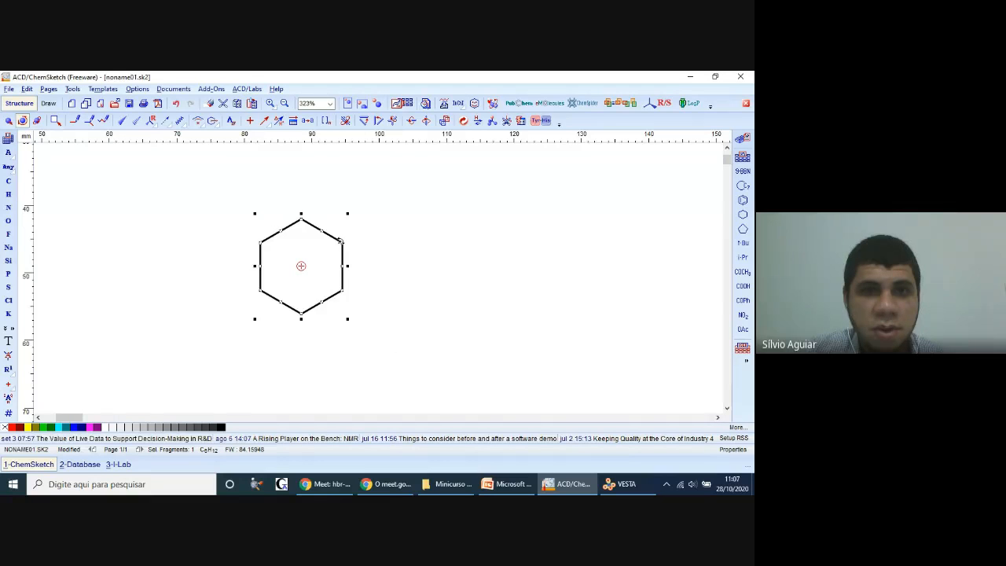
{"action": "left_click_drag", "start_coordinate": [340, 240], "coordinate": [338, 321]}
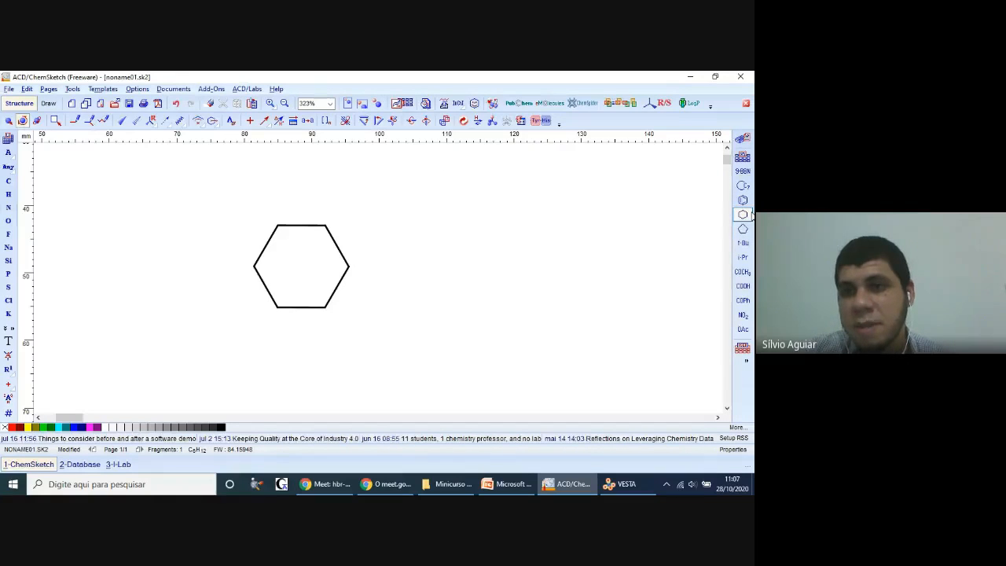
Step: Use the ring as an instant template and place a copy half-overlapping it to the right, sharing one upper and one lower vertex
{"action": "left_click", "coordinate": [446, 121]}
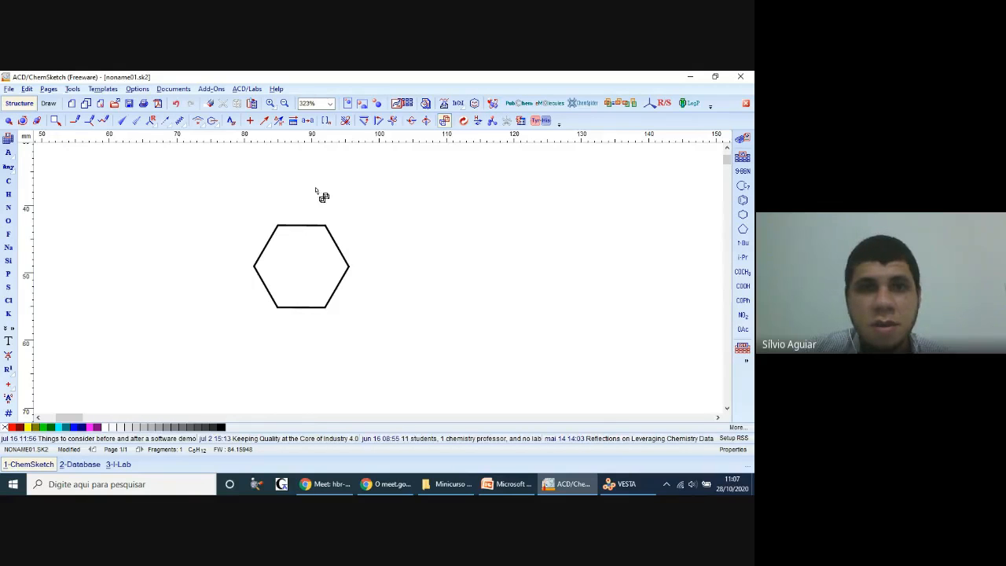
{"action": "left_click_drag", "start_coordinate": [225, 207], "coordinate": [386, 344]}
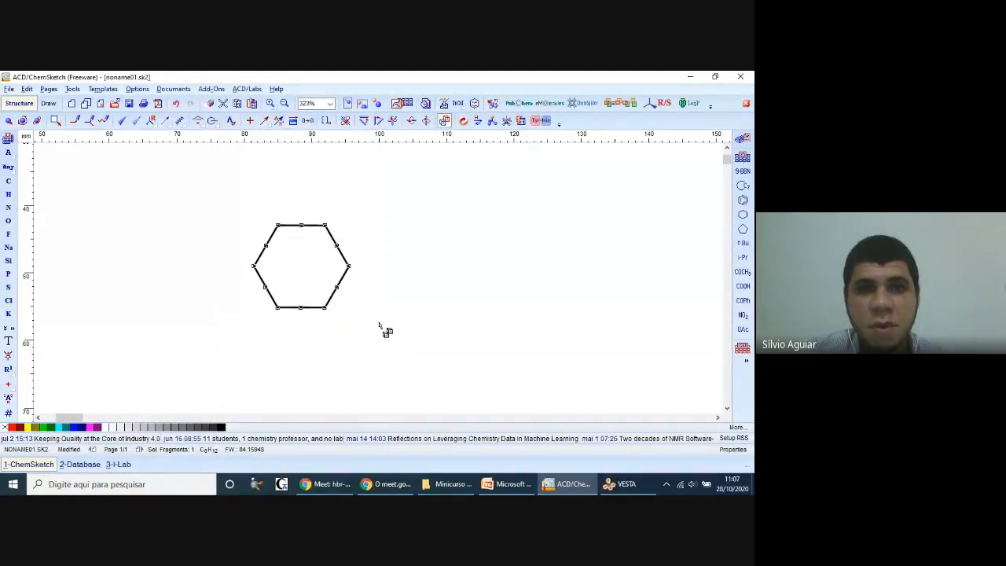
{"action": "left_click", "coordinate": [358, 275]}
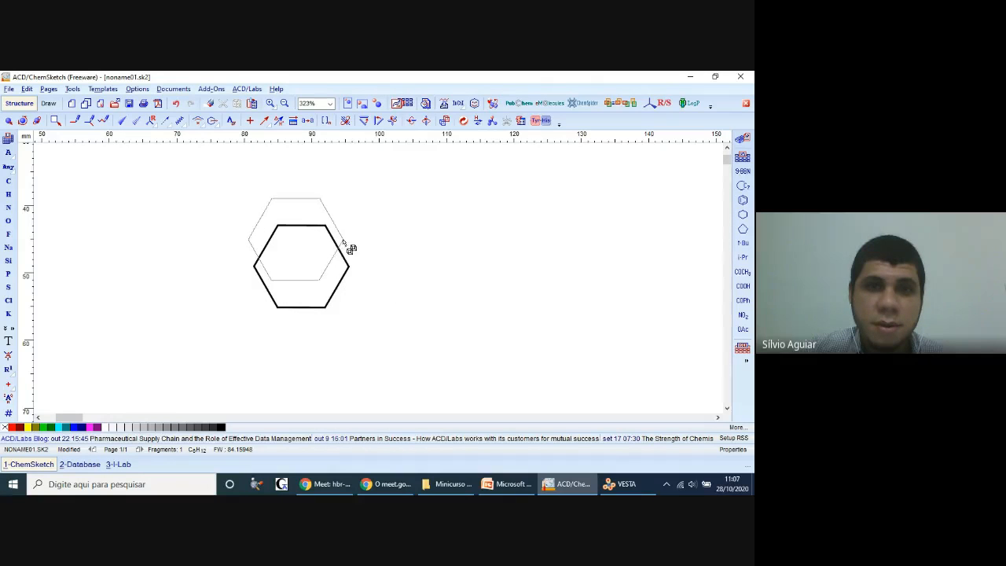
{"action": "left_click", "coordinate": [389, 267]}
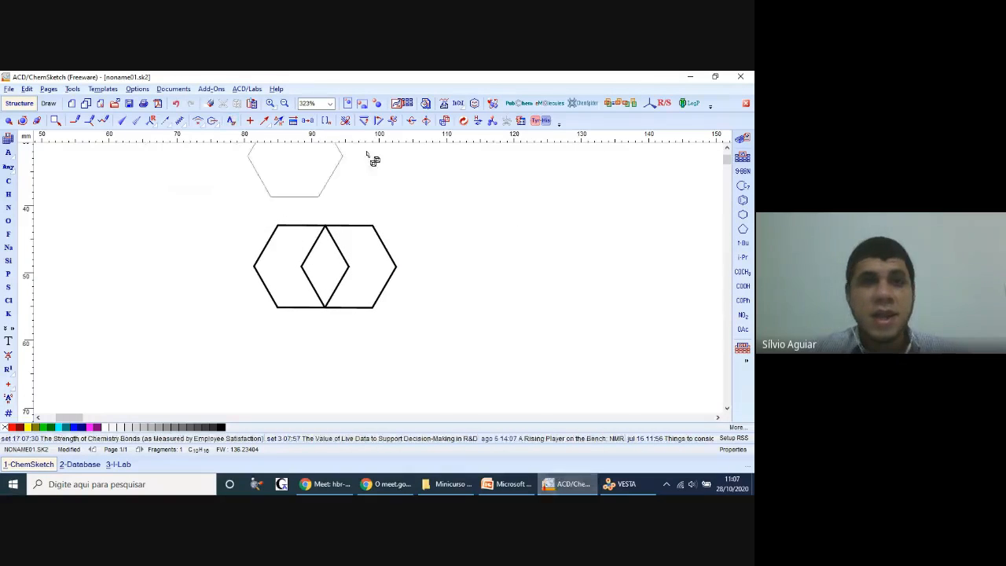
Step: Delete the copied ring's two bonds that lie inside the original ring
{"action": "left_click", "coordinate": [209, 103]}
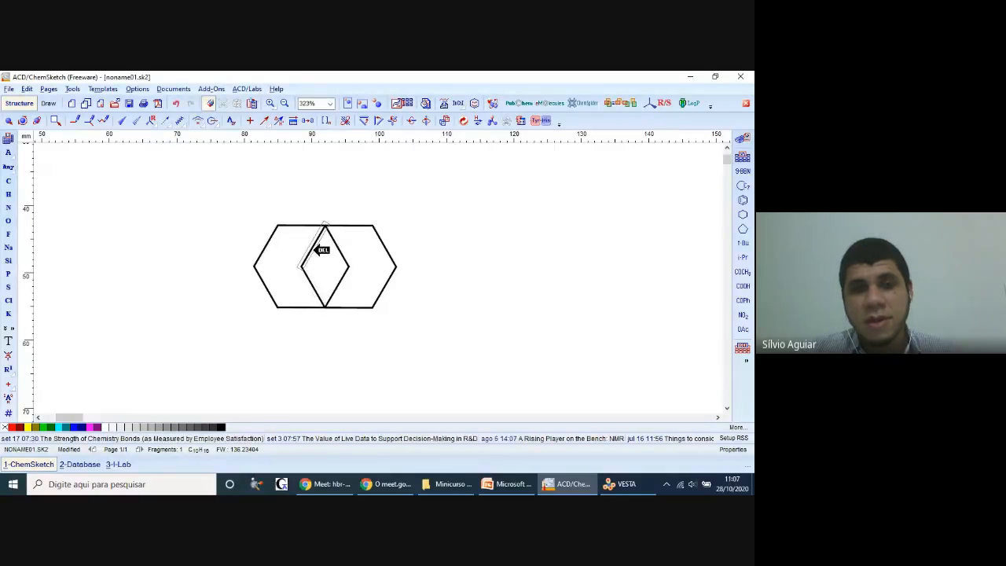
{"action": "left_click", "coordinate": [318, 249]}
{"action": "left_click", "coordinate": [321, 284]}
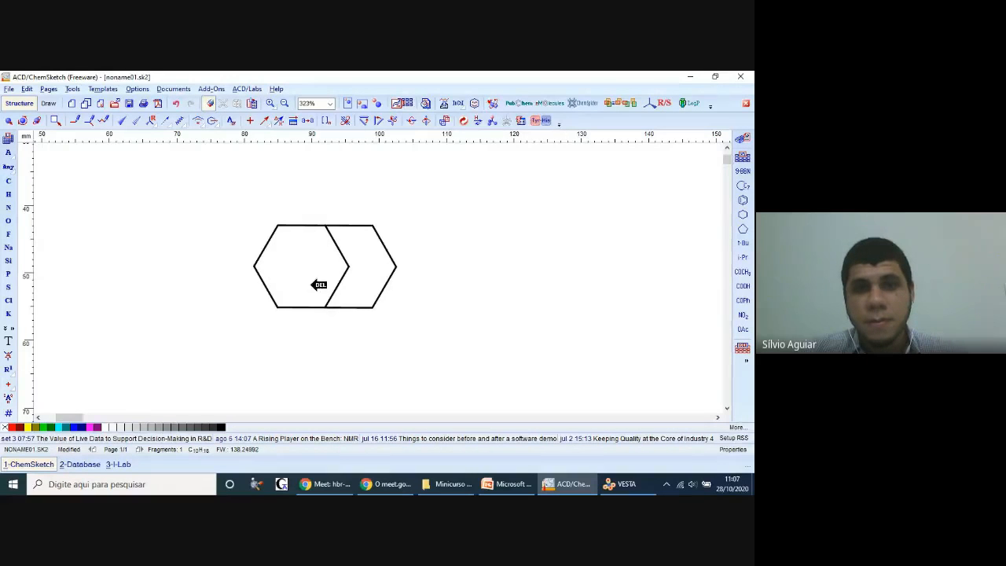
Step: Compare with the sparteine slide in PowerPoint and rotate the bridged ring pair counterclockwise until the outer side bonds are vertical
{"action": "left_click", "coordinate": [503, 484]}
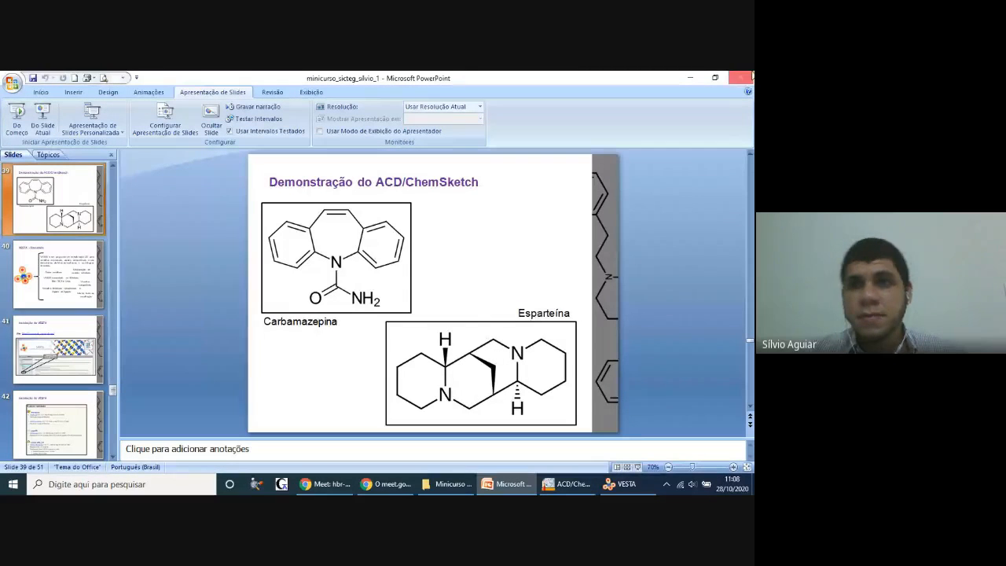
{"action": "left_click", "coordinate": [689, 77]}
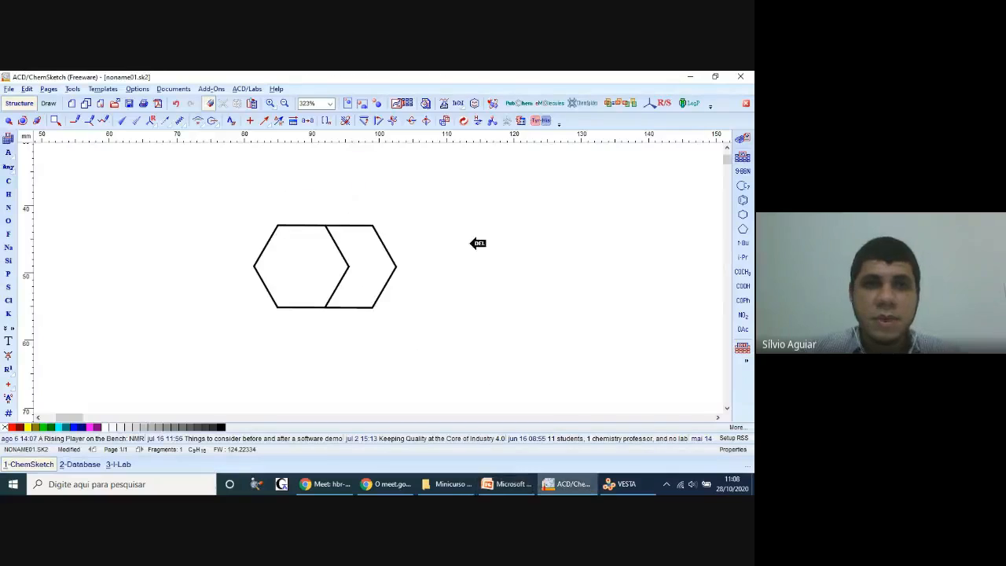
{"action": "left_click", "coordinate": [22, 120]}
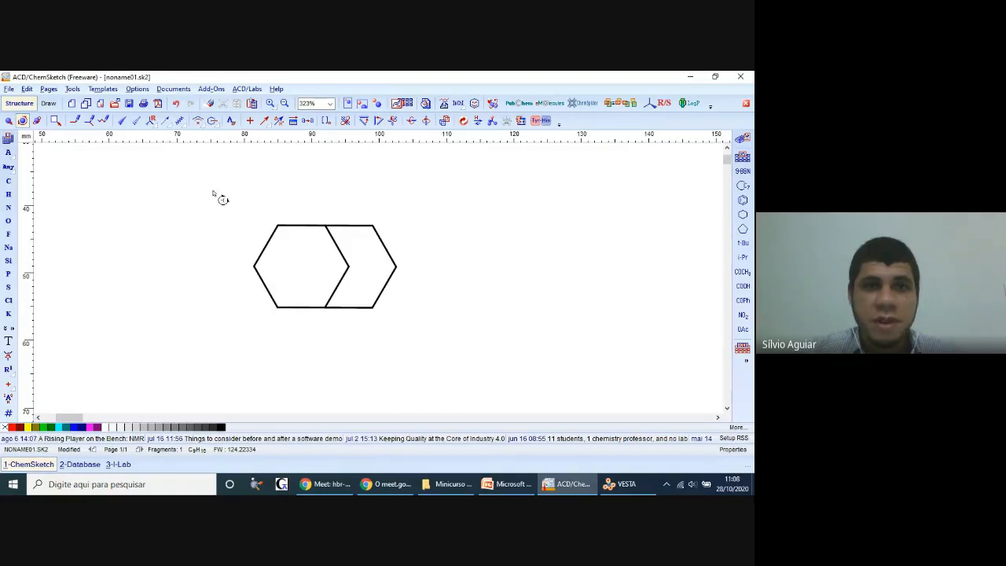
{"action": "left_click_drag", "start_coordinate": [268, 201], "coordinate": [456, 361]}
{"action": "left_click_drag", "start_coordinate": [374, 201], "coordinate": [347, 196]}
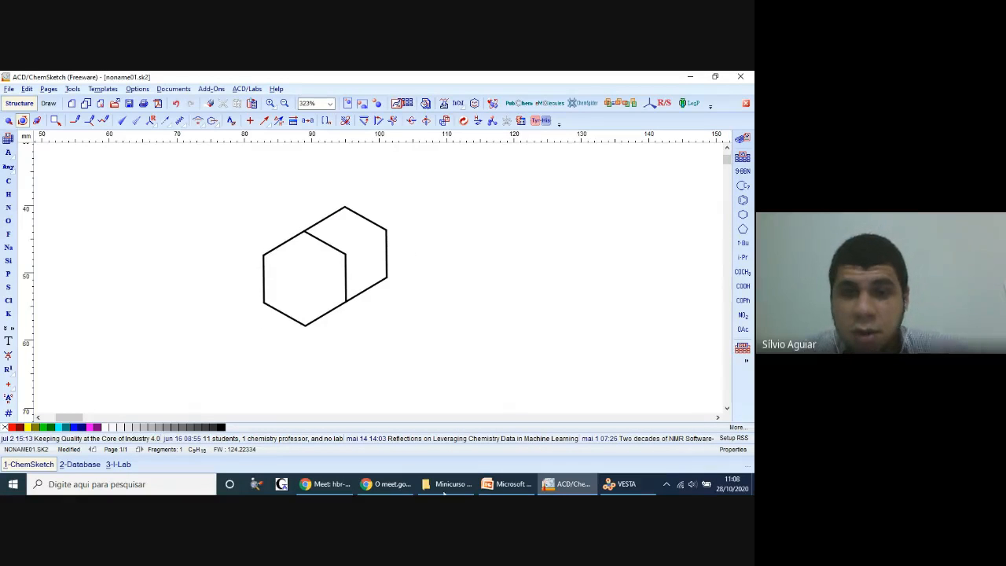
Step: Check the sparteine slide in PowerPoint, return to ChemSketch, and fuse one cyclohexane ring onto each outer vertical bond of the bridged ring pair
{"action": "left_click", "coordinate": [508, 484]}
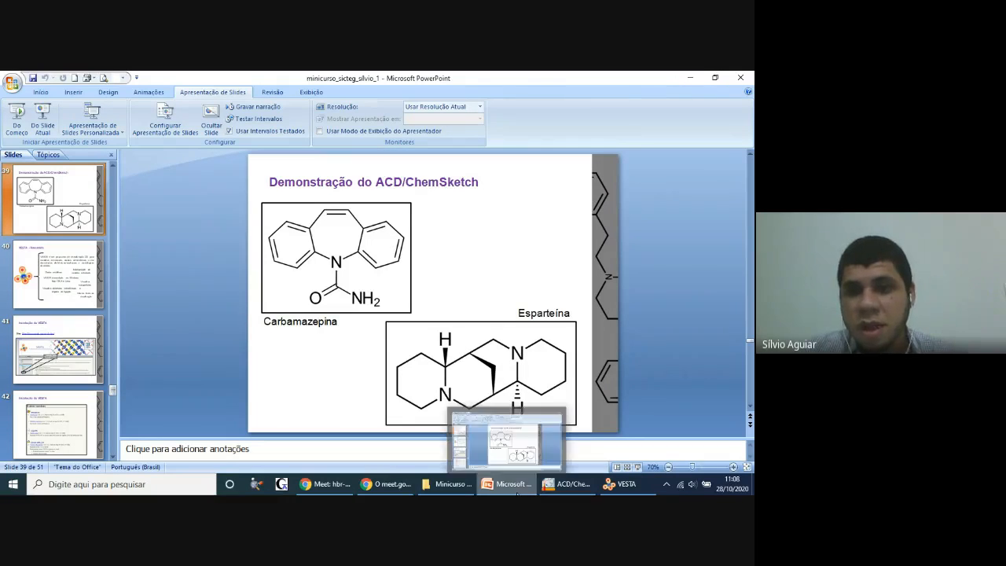
{"action": "left_click", "coordinate": [567, 484]}
{"action": "left_click", "coordinate": [742, 216]}
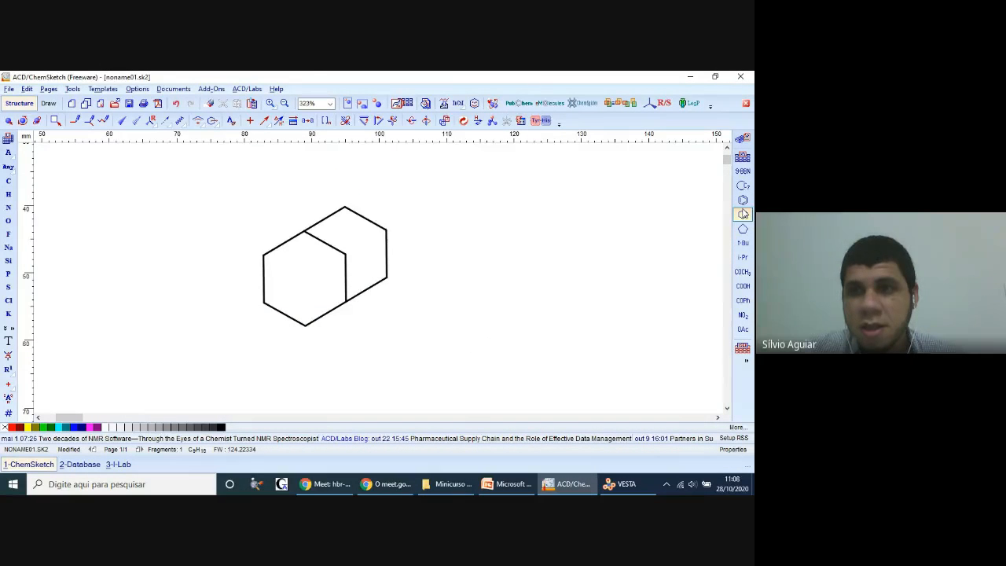
{"action": "left_click", "coordinate": [388, 248]}
{"action": "left_click", "coordinate": [263, 265]}
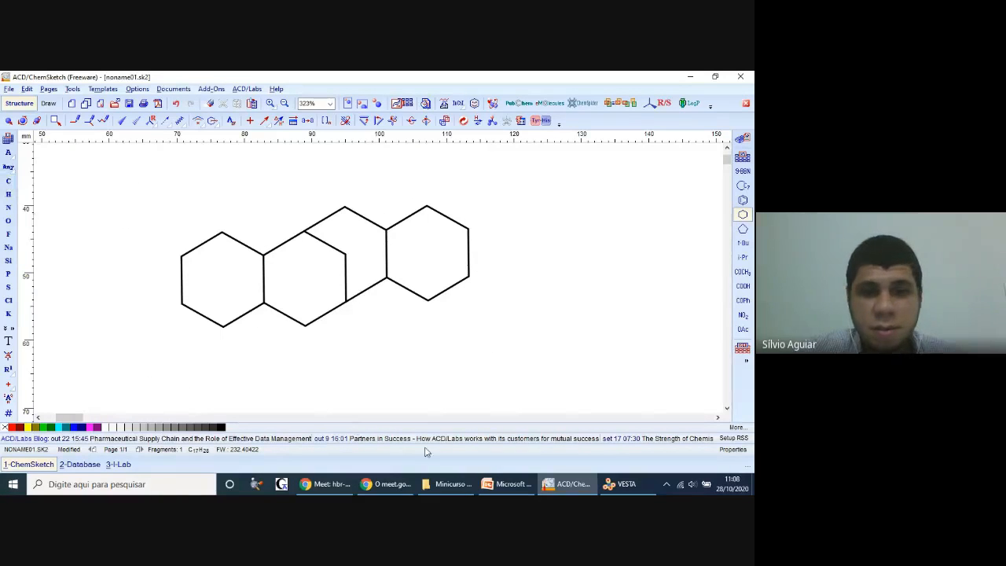
Step: Check the sparteine slide again and attach a methyl group to the left fusion's upper carbon and the right fusion's lower carbon
{"action": "left_click", "coordinate": [496, 485]}
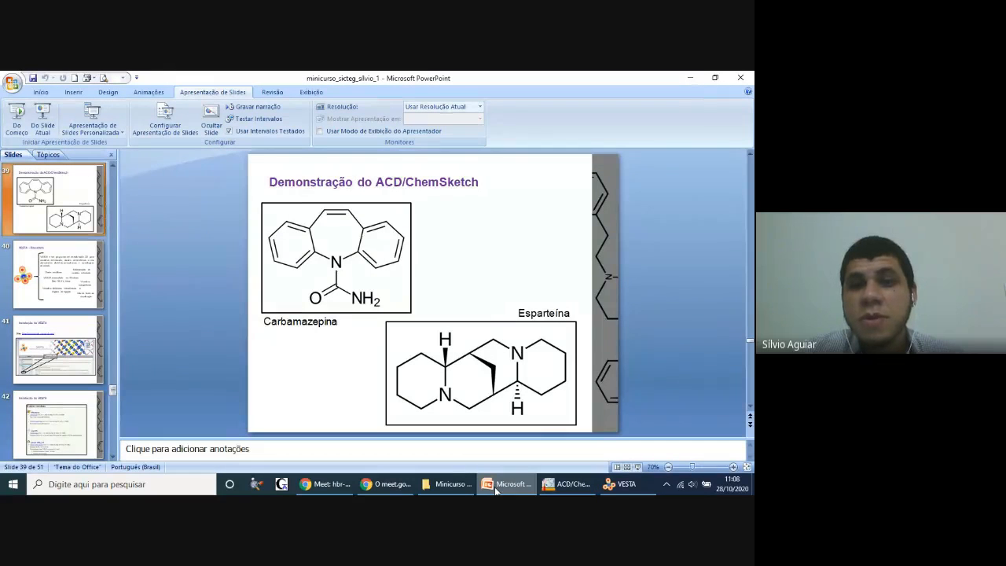
{"action": "left_click", "coordinate": [496, 489]}
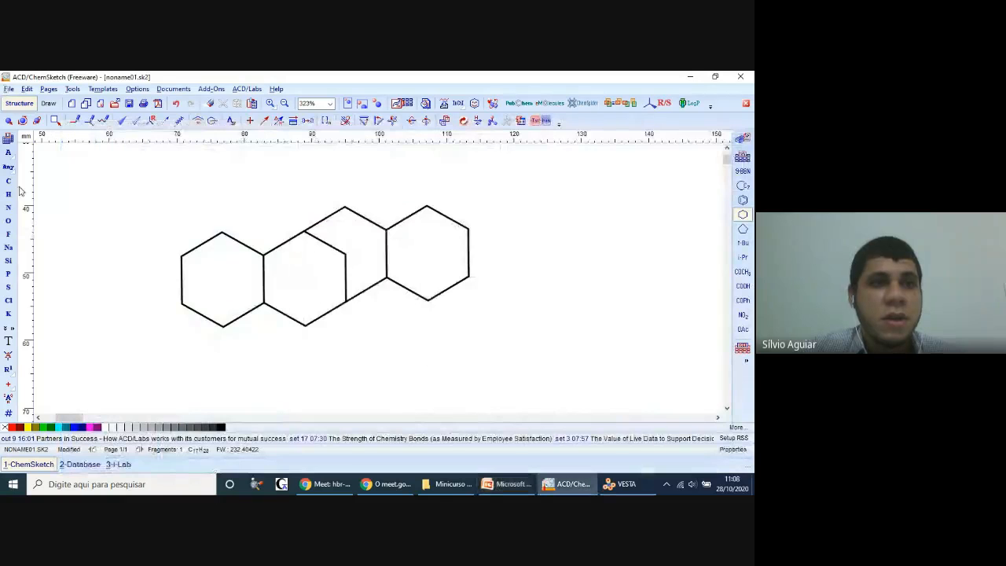
{"action": "left_click", "coordinate": [9, 181]}
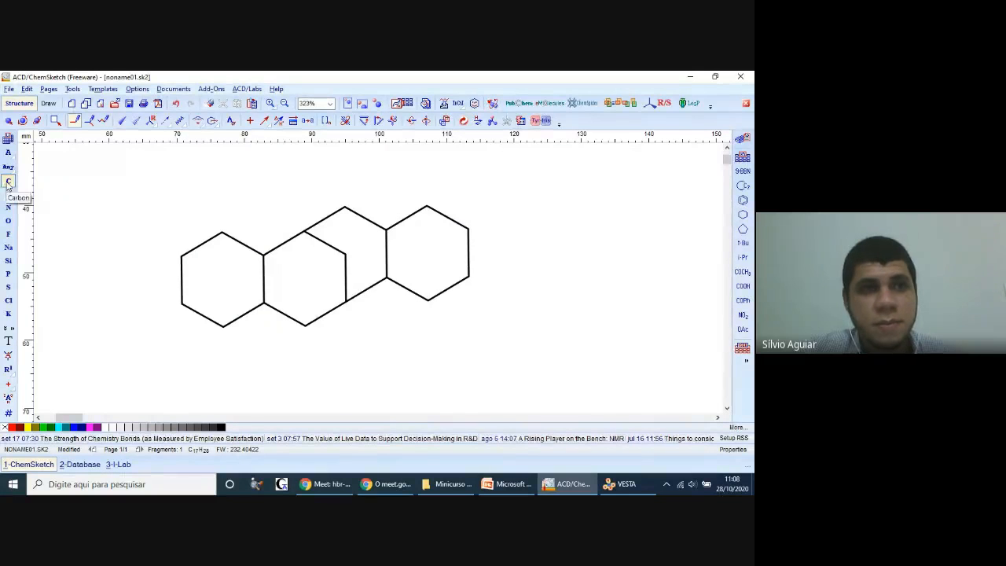
{"action": "left_click", "coordinate": [261, 255]}
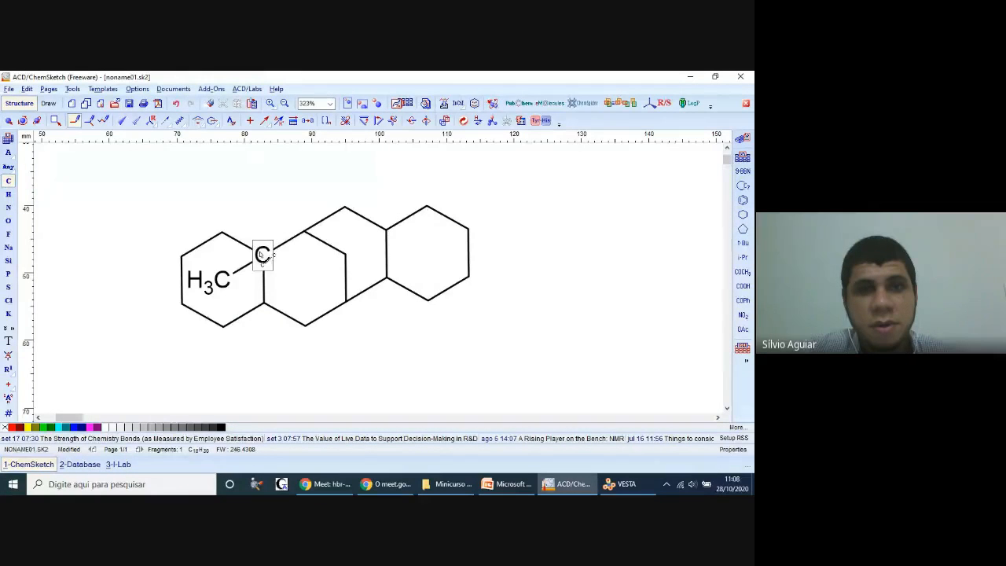
{"action": "left_click", "coordinate": [387, 283]}
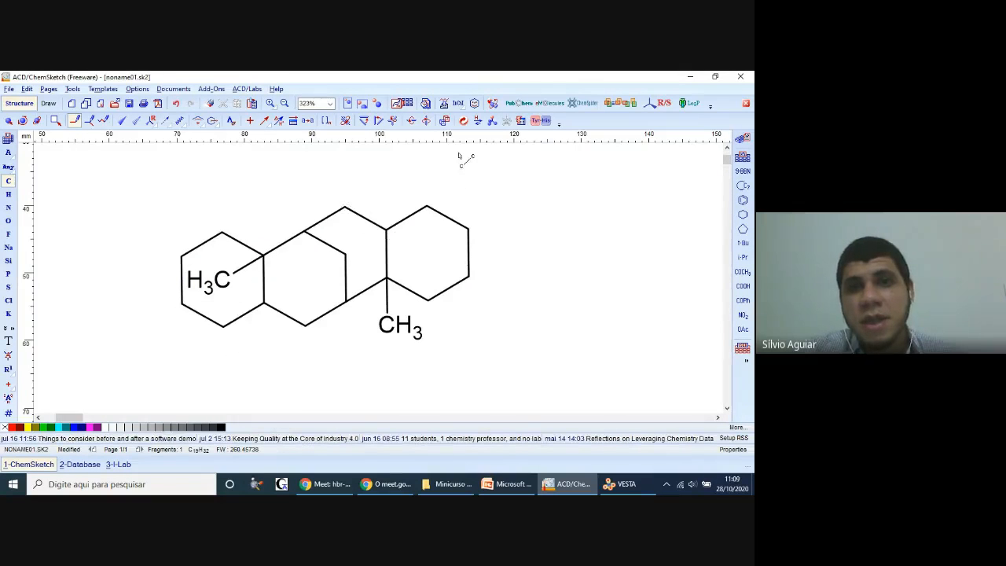
Step: Try Clean Structure on the molecule, compare the layout with the PowerPoint slide, and undo the cleanup
{"action": "left_click", "coordinate": [467, 121]}
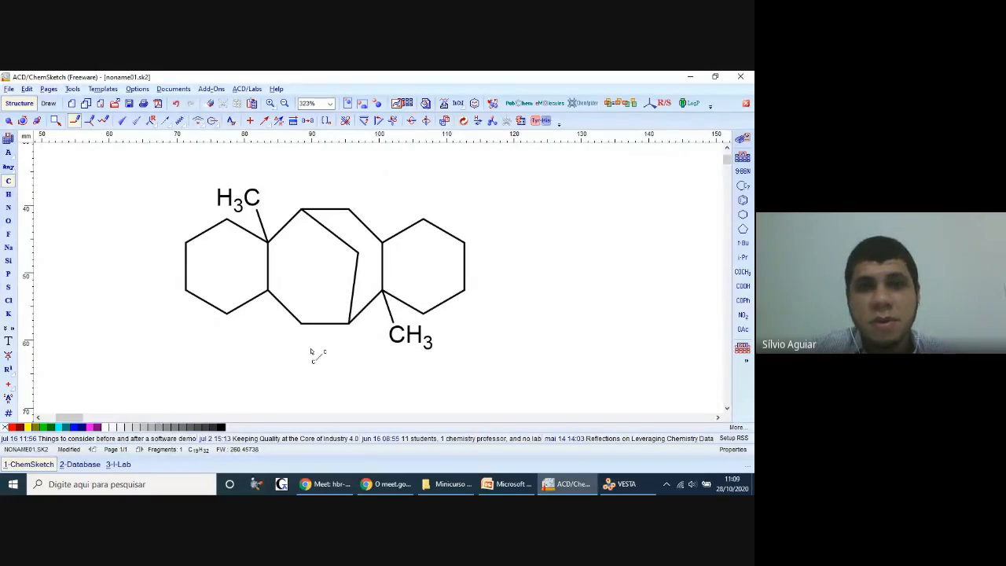
{"action": "left_click", "coordinate": [516, 486]}
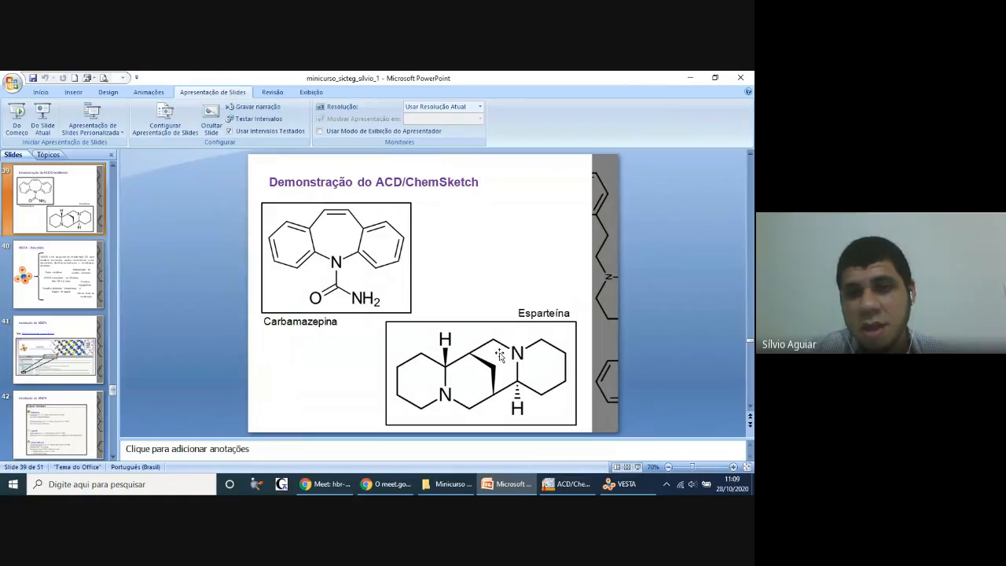
{"action": "left_click", "coordinate": [517, 479]}
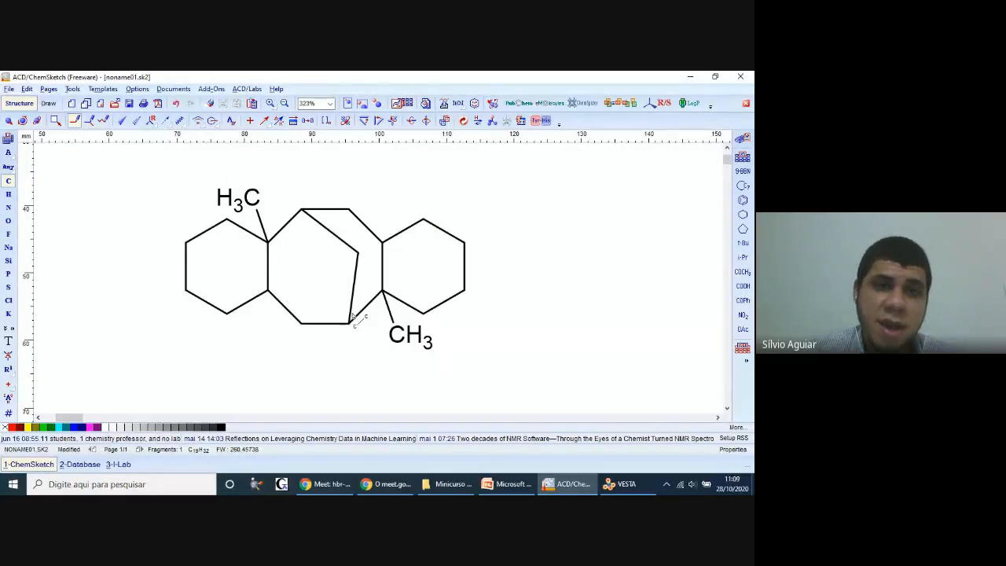
{"action": "left_click", "coordinate": [547, 484]}
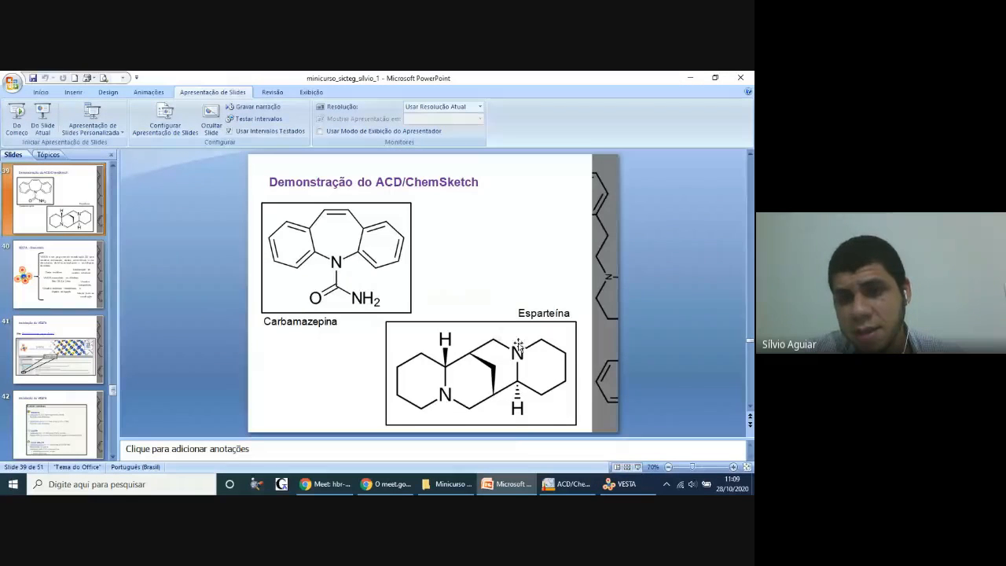
{"action": "left_click", "coordinate": [513, 492]}
{"action": "left_click", "coordinate": [564, 484]}
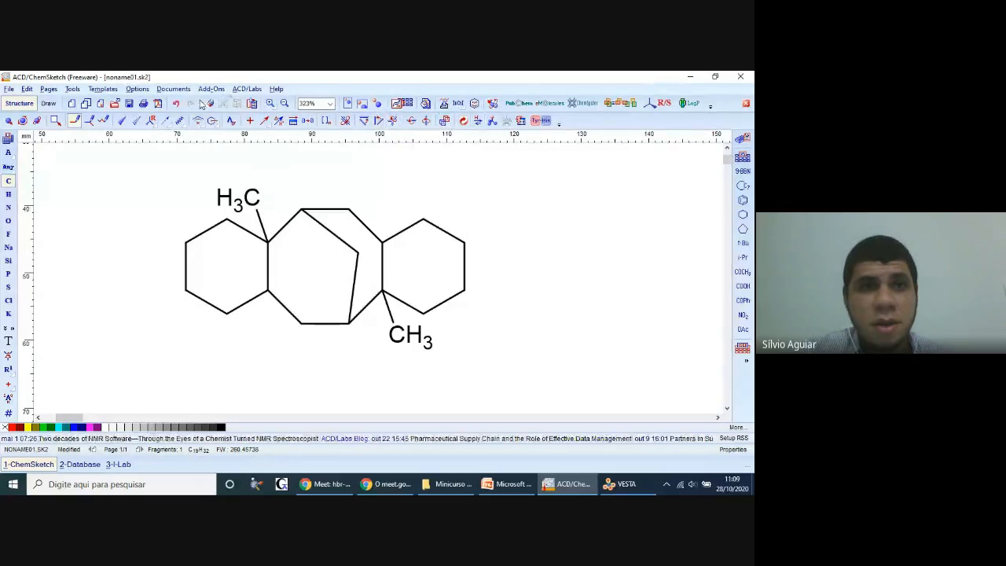
{"action": "left_click", "coordinate": [173, 105]}
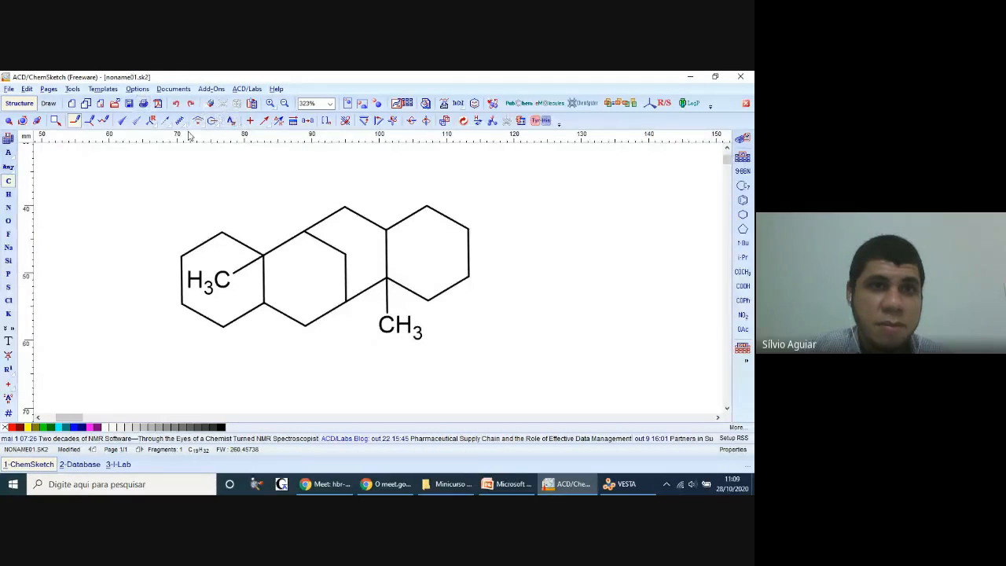
Step: Delete the left outer ring and its methyl group bond by bond, keeping the bridged rings and the right ring
{"action": "left_click", "coordinate": [209, 103]}
{"action": "left_click", "coordinate": [250, 268]}
{"action": "left_click", "coordinate": [248, 244]}
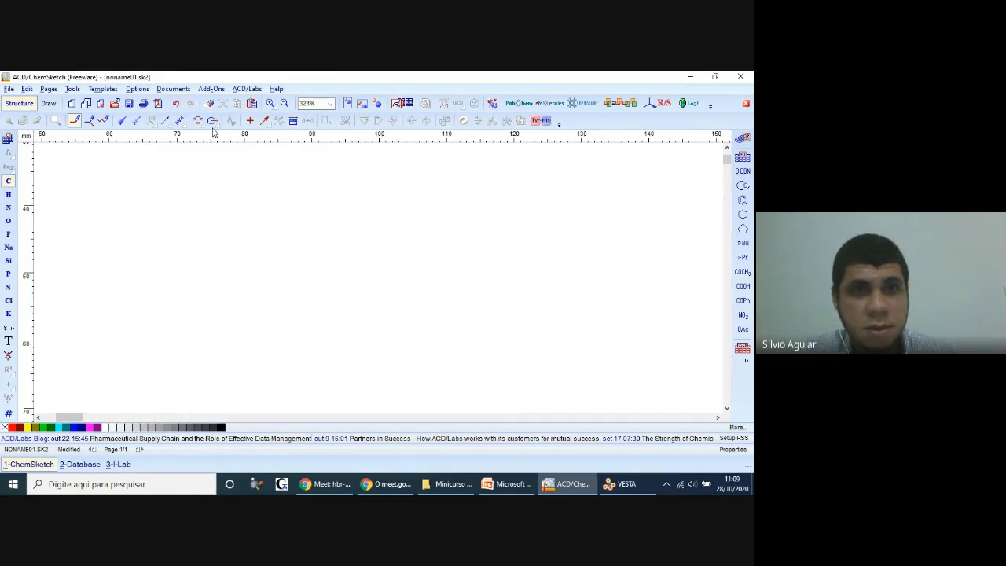
{"action": "left_click", "coordinate": [175, 103]}
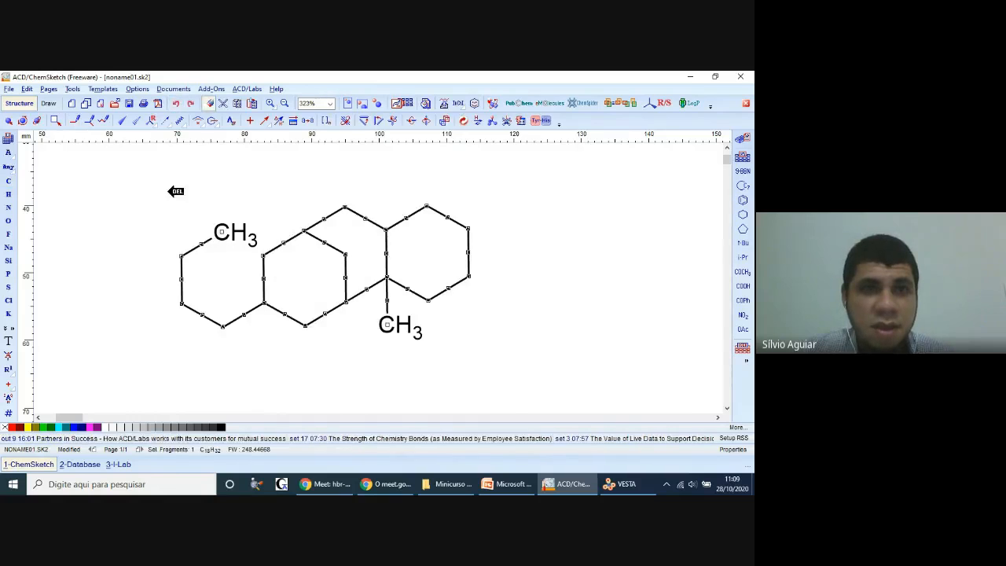
{"action": "left_click", "coordinate": [210, 242]}
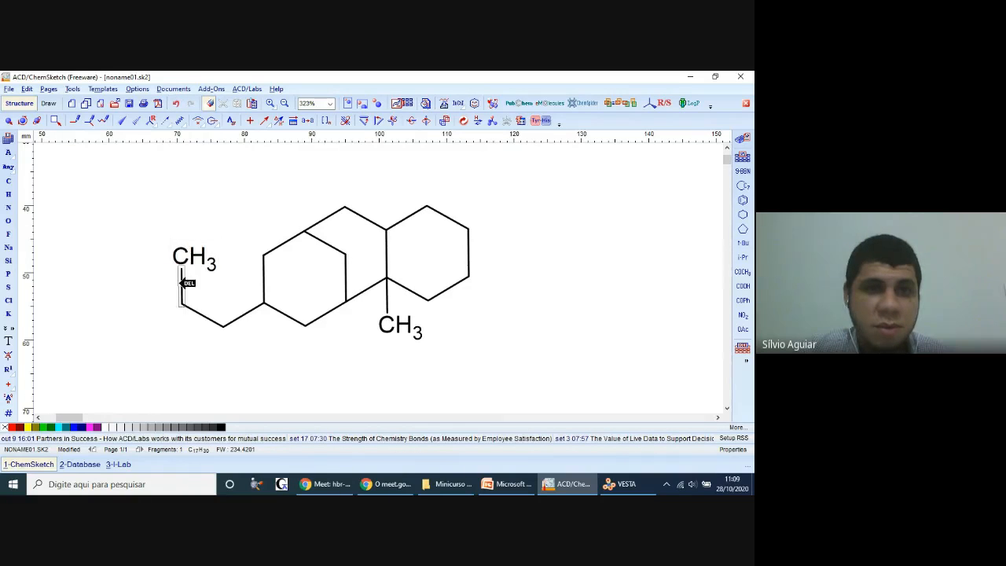
{"action": "left_click", "coordinate": [185, 283]}
{"action": "left_click", "coordinate": [209, 315]}
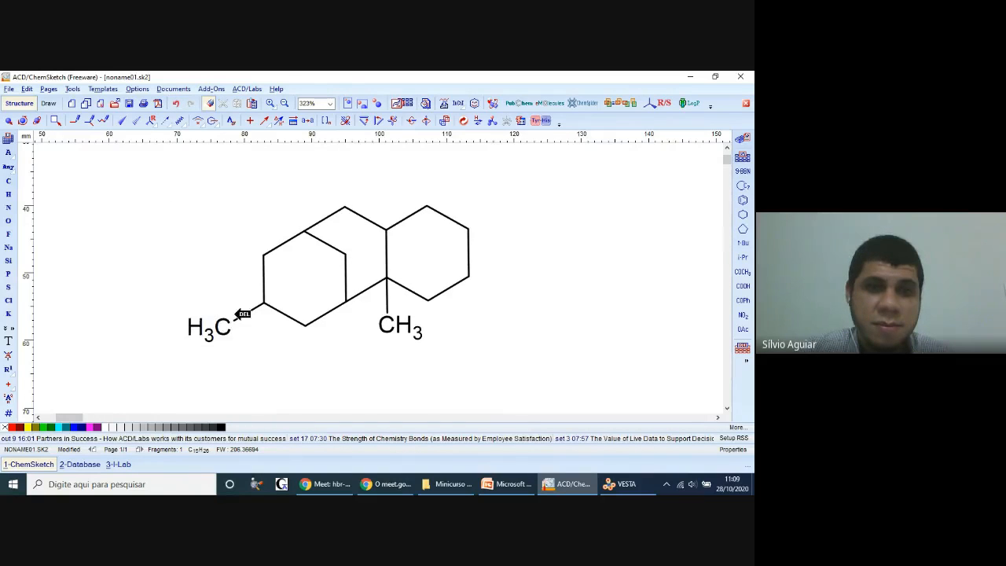
{"action": "left_click", "coordinate": [252, 314]}
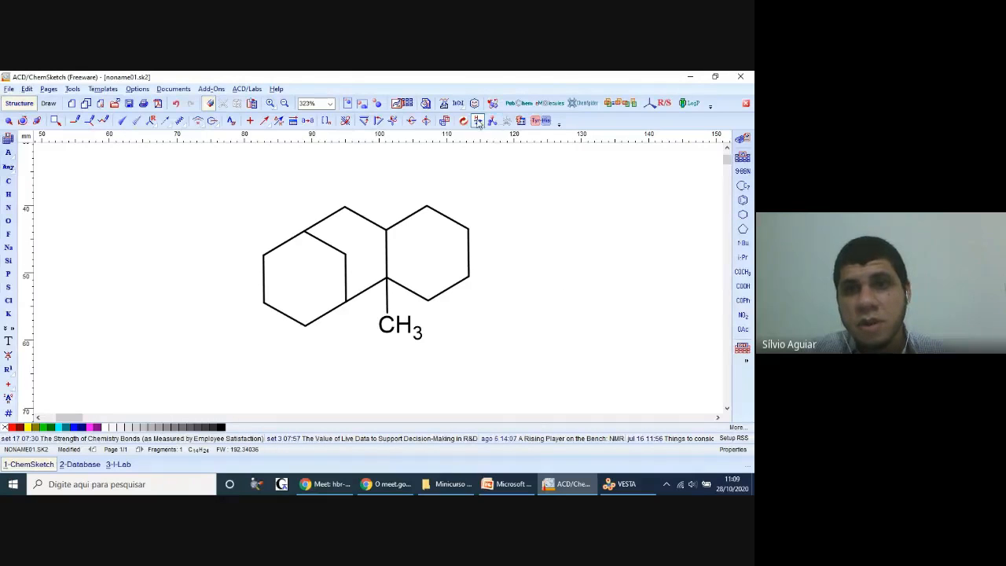
Step: Duplicate the right outer ring together with its methyl group and place the copy in the empty space left of the structure
{"action": "left_click", "coordinate": [444, 120]}
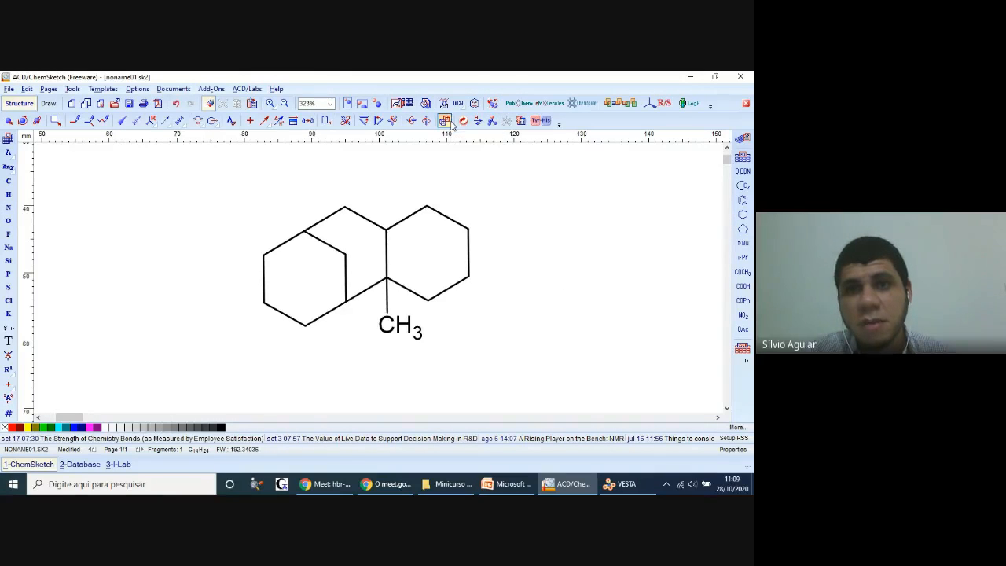
{"action": "left_click_drag", "start_coordinate": [524, 187], "coordinate": [380, 352]}
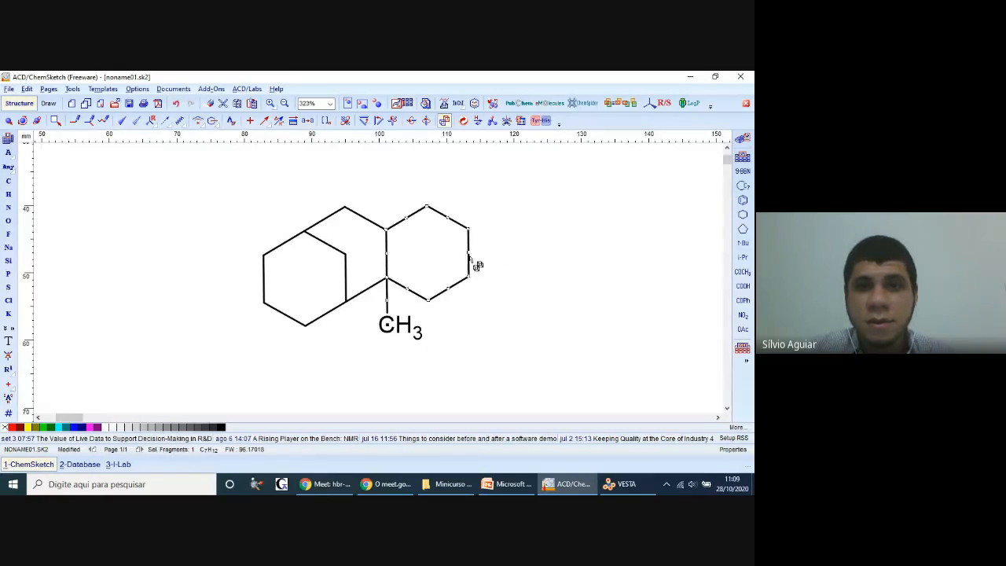
{"action": "left_click_drag", "start_coordinate": [476, 265], "coordinate": [65, 139]}
Step: Rotate the copied ring half a turn so that its methyl group points upward from the upper-right carbon
{"action": "left_click", "coordinate": [22, 120]}
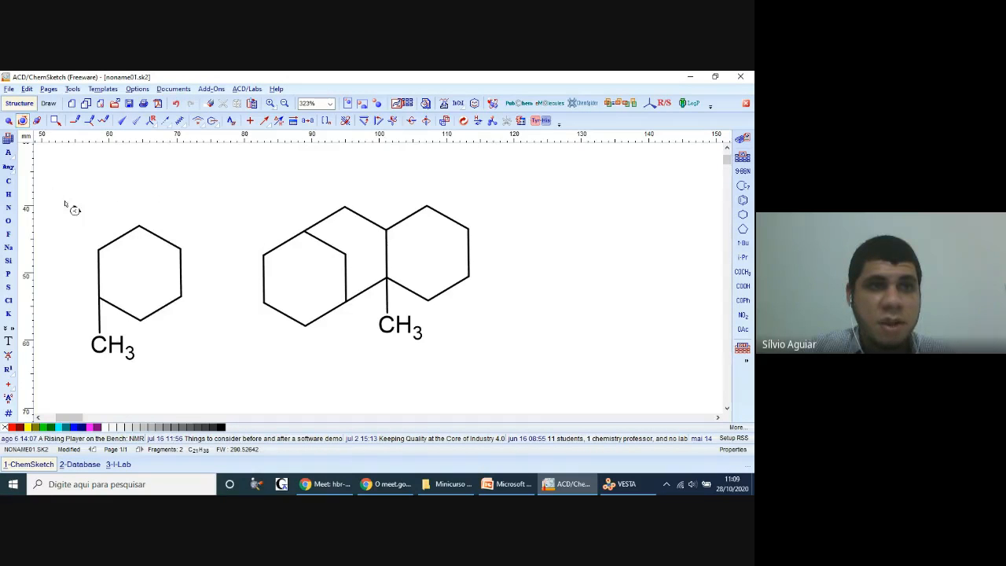
{"action": "left_click_drag", "start_coordinate": [151, 259], "coordinate": [234, 393]}
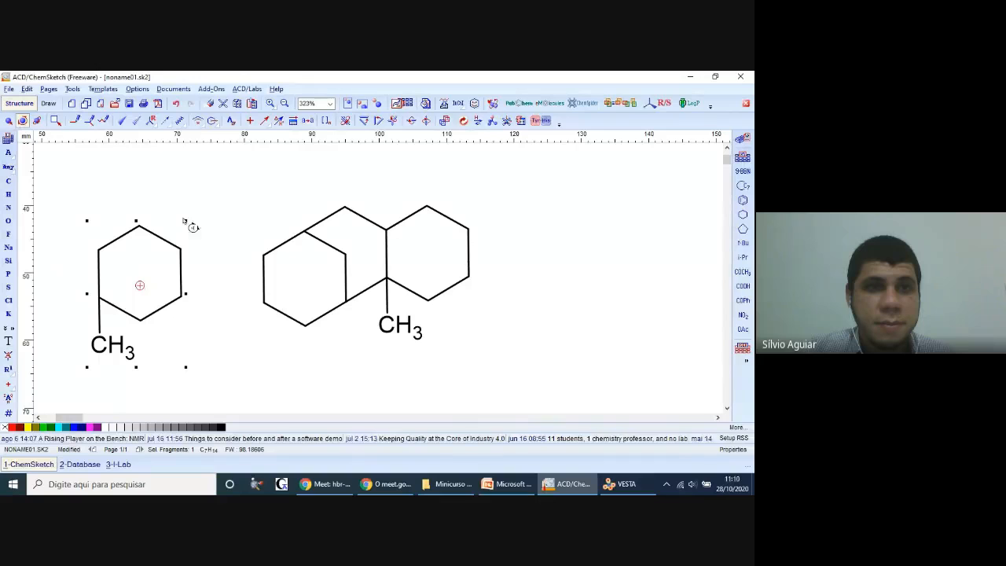
{"action": "left_click_drag", "start_coordinate": [183, 250], "coordinate": [76, 332]}
{"action": "left_click", "coordinate": [246, 233]}
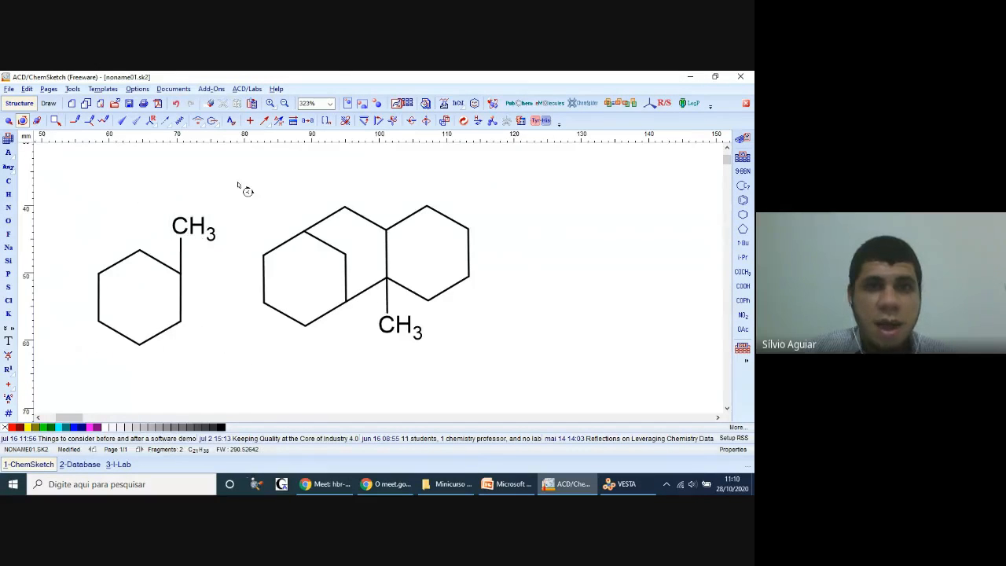
Step: Move the rotated methyl ring onto the bridged rings so that it fuses along their left vertical bond
{"action": "left_click", "coordinate": [8, 119]}
{"action": "left_click_drag", "start_coordinate": [66, 206], "coordinate": [213, 393]}
{"action": "left_click_drag", "start_coordinate": [143, 262], "coordinate": [236, 245]}
{"action": "left_click", "coordinate": [685, 260]}
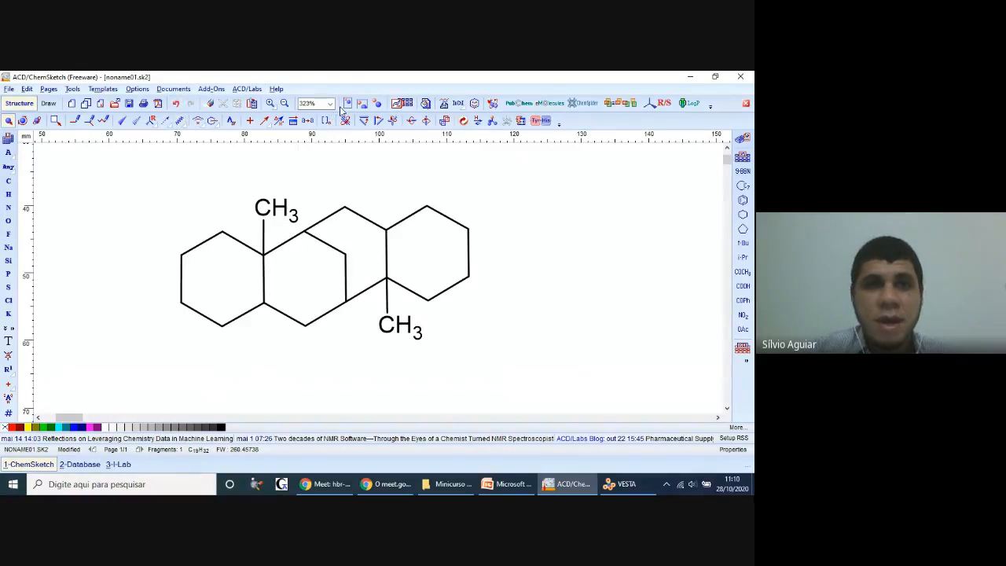
Step: Replace both methyl groups with hydrogen and the two unsubstituted outer ring-fusion carbons with nitrogen
{"action": "left_click", "coordinate": [8, 194]}
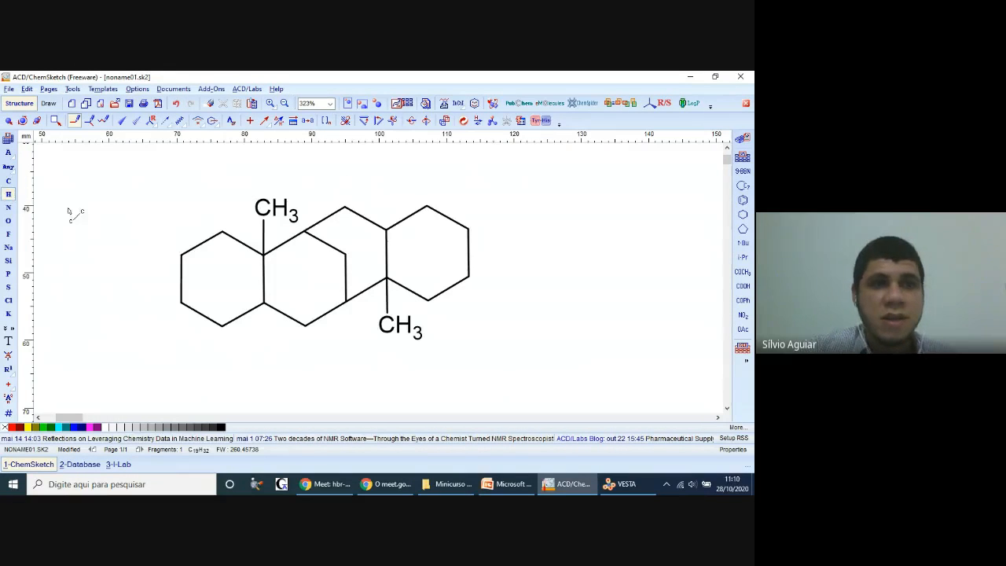
{"action": "left_click", "coordinate": [274, 204]}
{"action": "left_click", "coordinate": [400, 325]}
{"action": "left_click", "coordinate": [9, 207]}
{"action": "left_click", "coordinate": [266, 302]}
{"action": "left_click", "coordinate": [385, 229]}
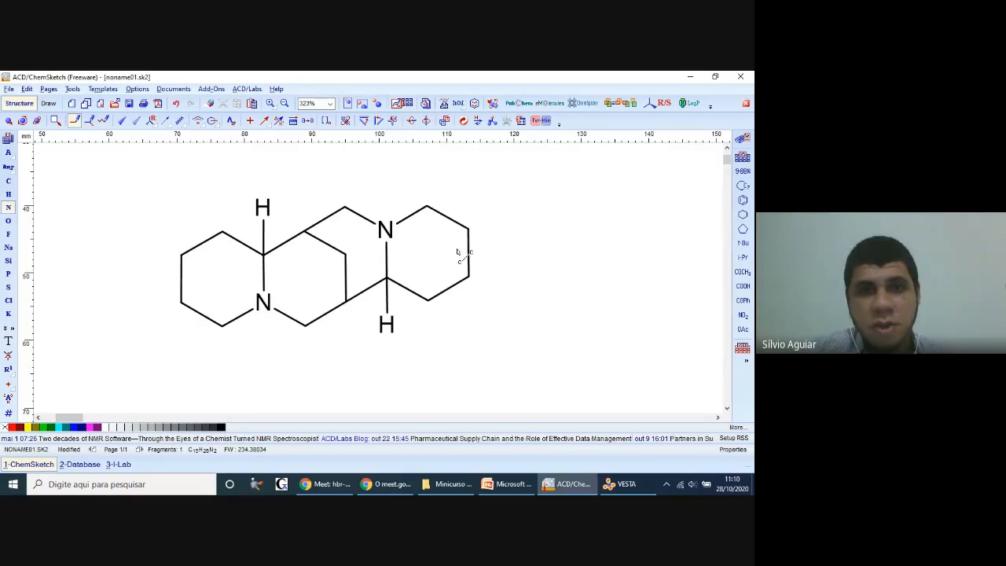
Step: Apply up stereo bonds to the upper hydrogen's bond and to both bonds of the central bridge
{"action": "left_click", "coordinate": [122, 120]}
{"action": "left_click", "coordinate": [263, 232]}
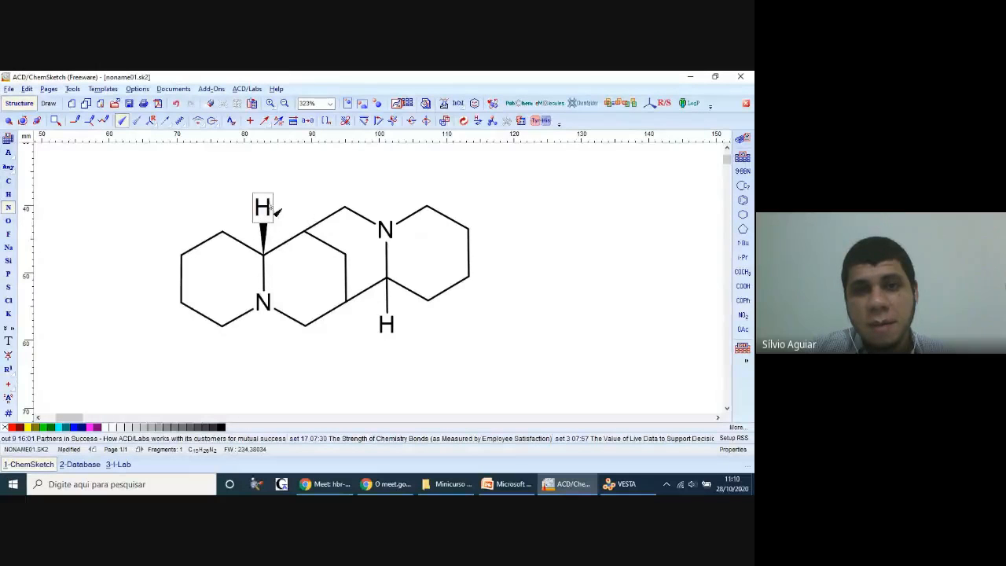
{"action": "left_click", "coordinate": [324, 243]}
{"action": "left_click", "coordinate": [340, 281]}
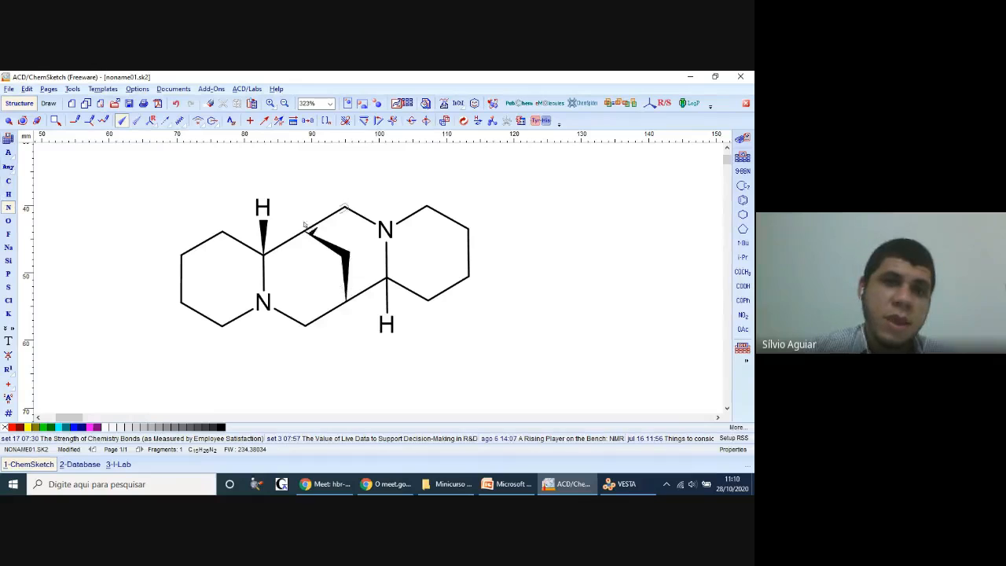
Step: Change the lower hydrogen's bond to a down stereo bond and undo the stray NH3 placed below the structure
{"action": "left_click", "coordinate": [136, 124]}
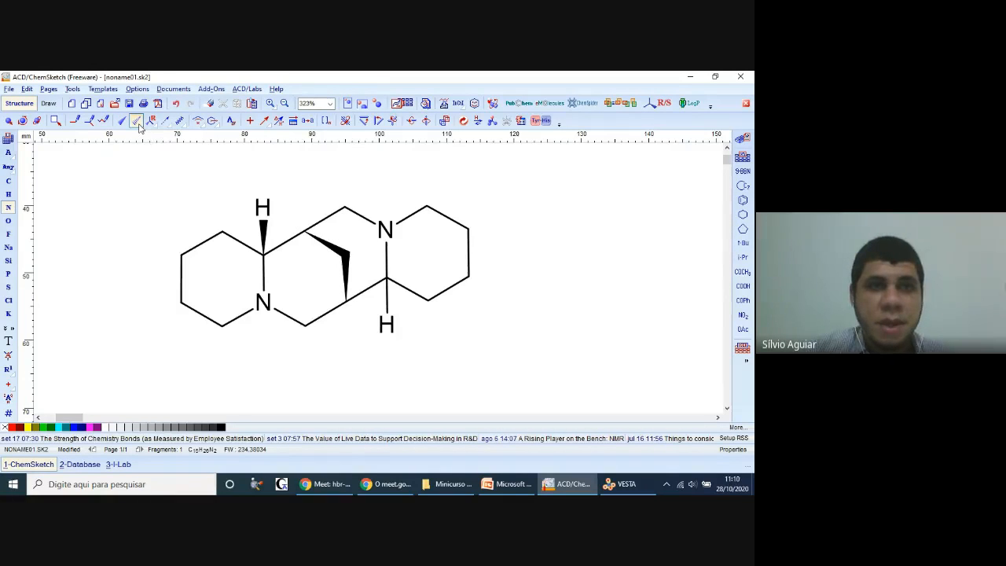
{"action": "left_click", "coordinate": [386, 300]}
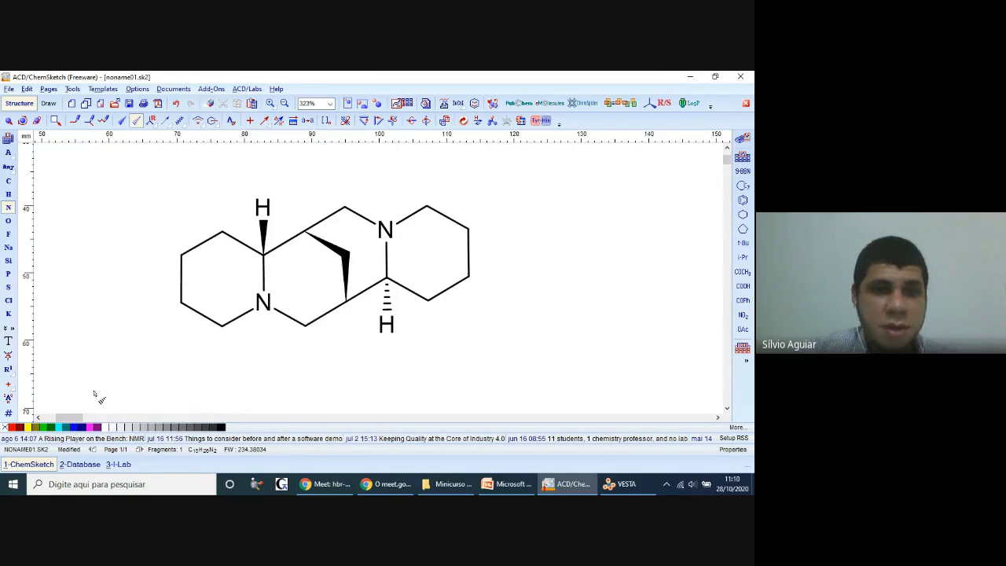
{"action": "left_click", "coordinate": [225, 379]}
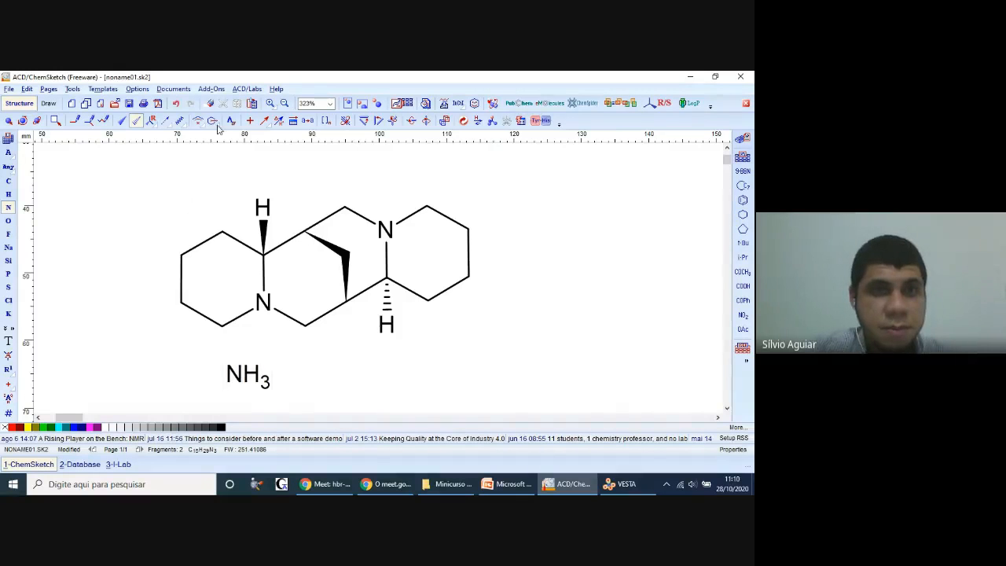
{"action": "left_click", "coordinate": [175, 103]}
Step: Color both nitrogen atoms of the sparteine structure blue and clear the selection
{"action": "left_click", "coordinate": [8, 120]}
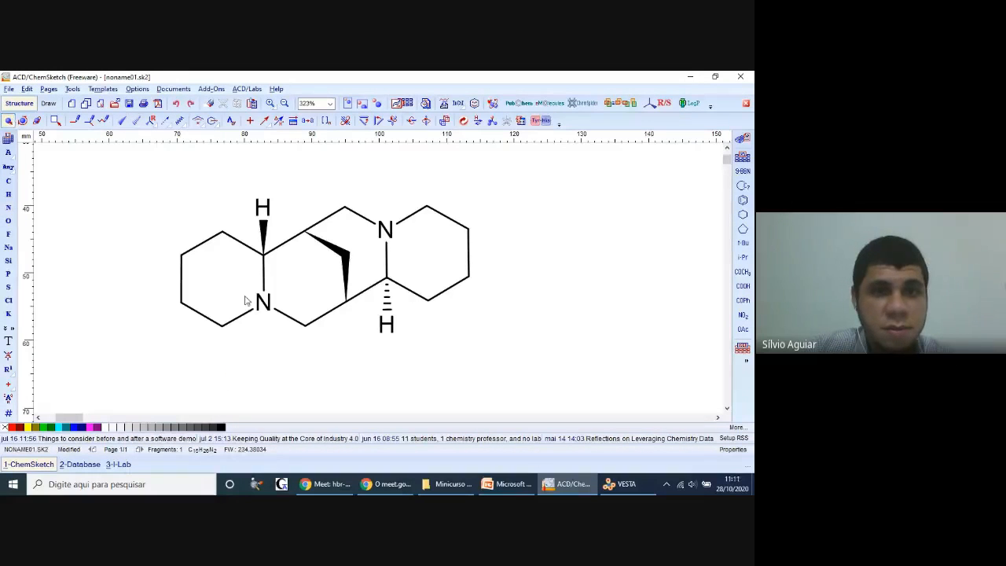
{"action": "left_click", "coordinate": [263, 303]}
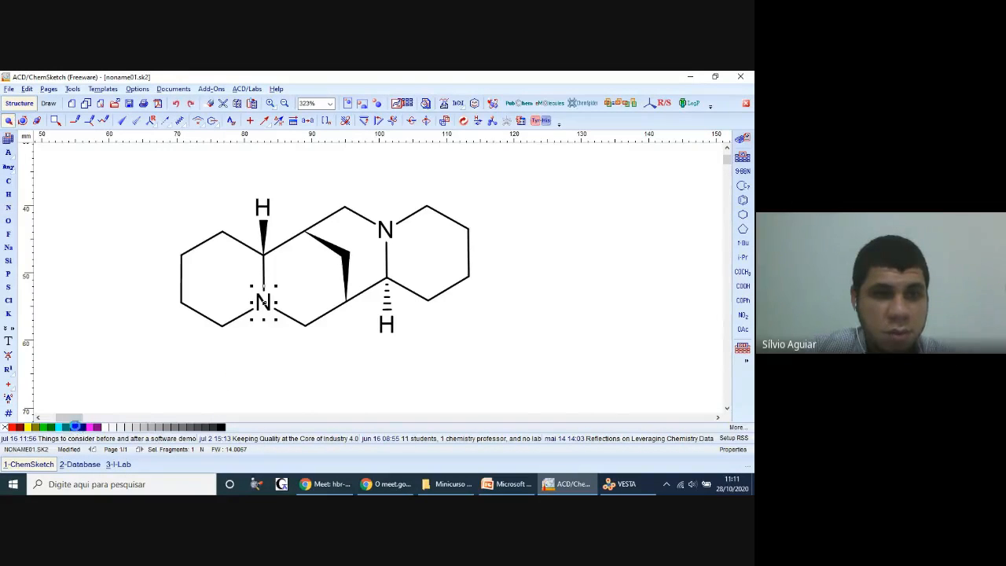
{"action": "left_click", "coordinate": [389, 236]}
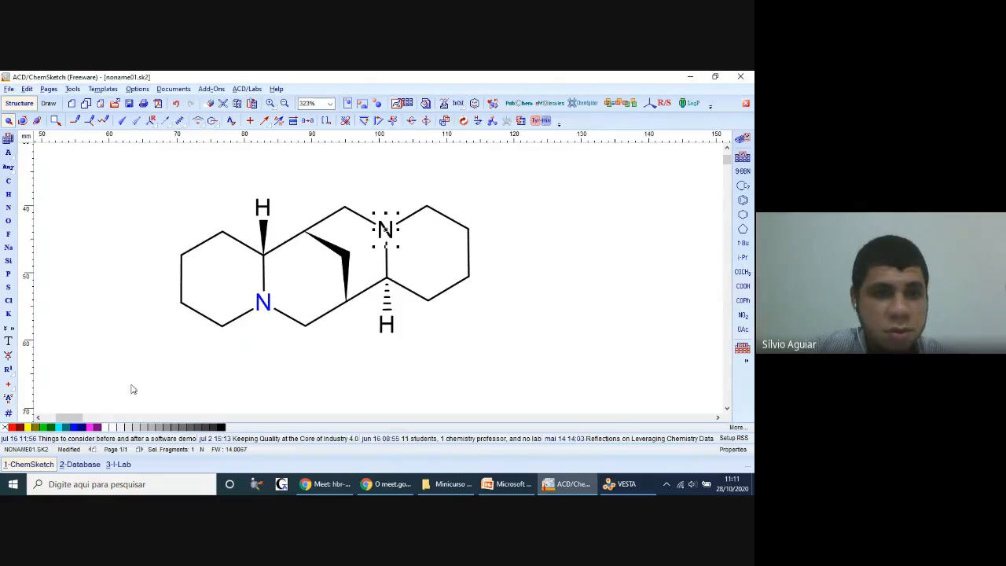
{"action": "left_click", "coordinate": [584, 276]}
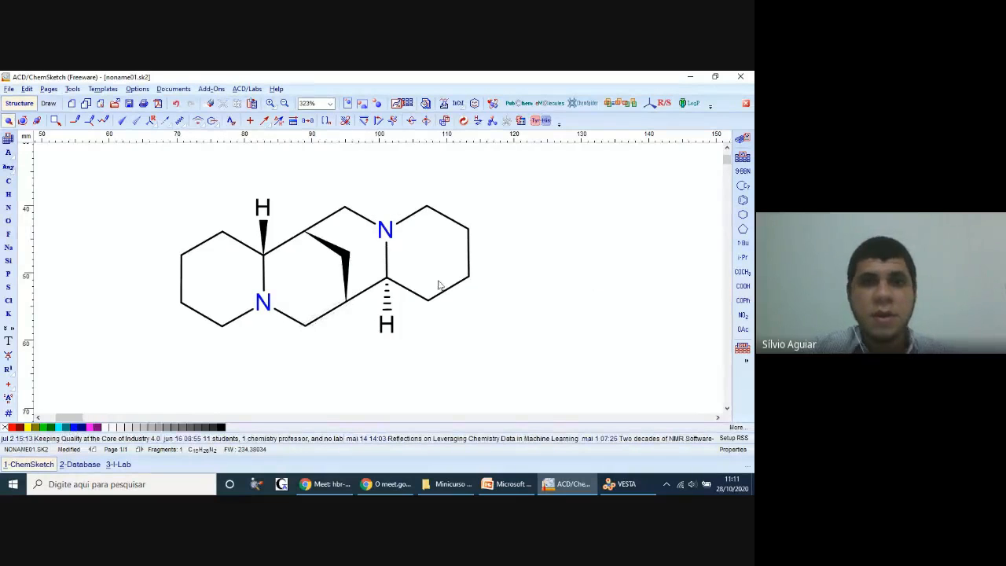
Step: Compare the drawing with the Esparteína structure on the PowerPoint slide, then return to ChemSketch and try to generate the structure's name
{"action": "left_click", "coordinate": [507, 484]}
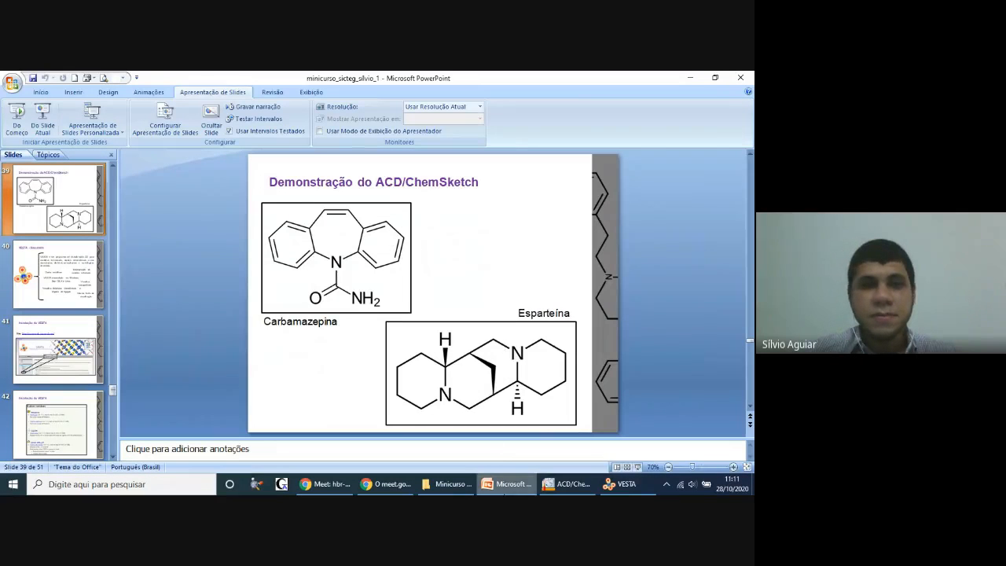
{"action": "key", "text": "alt+Tab"}
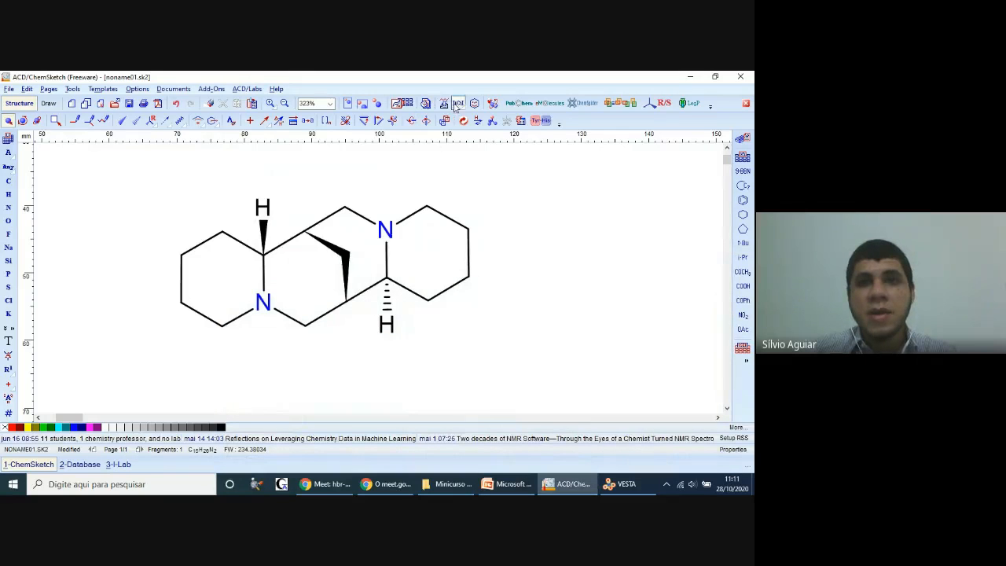
{"action": "left_click", "coordinate": [444, 106]}
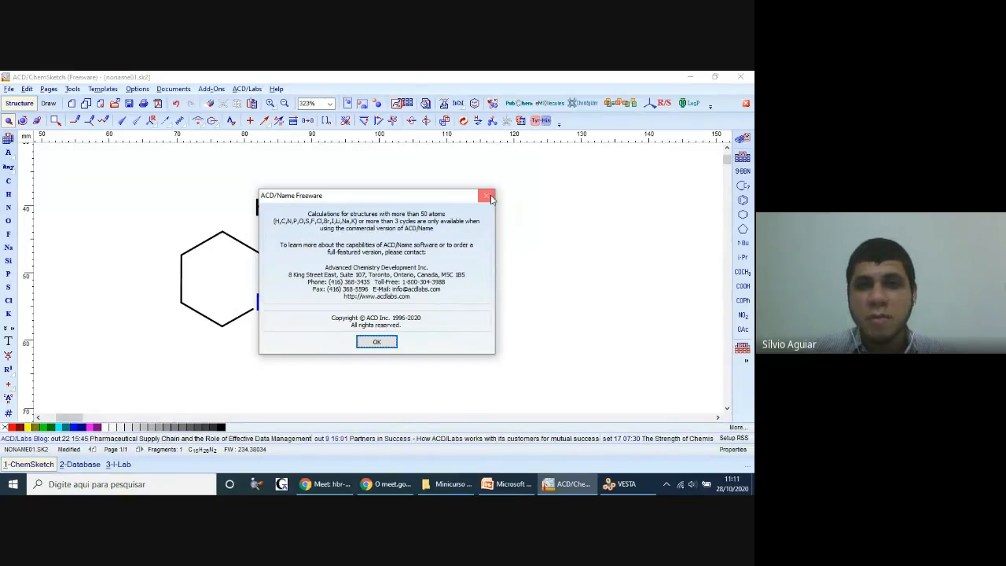
{"action": "key", "text": "Return"}
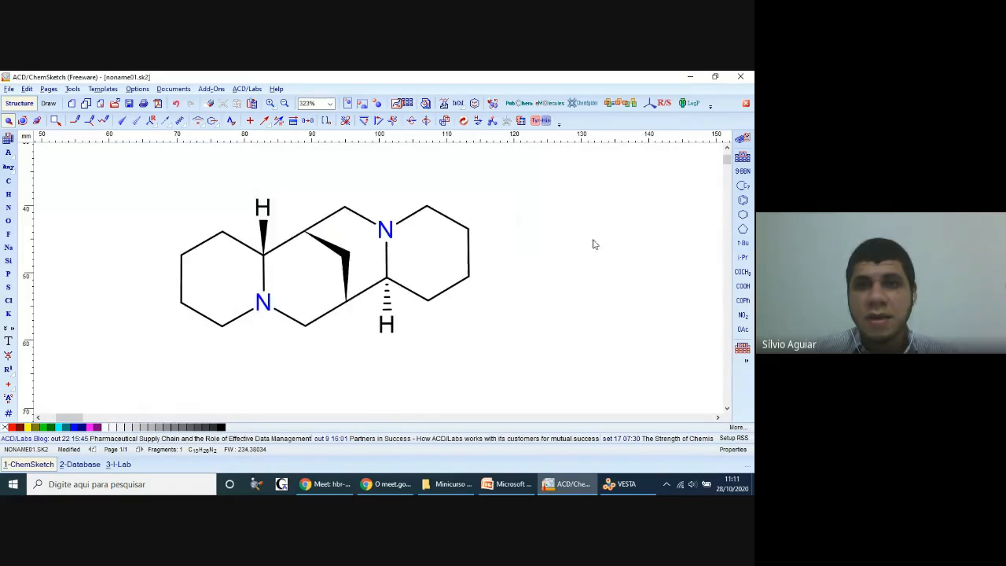
Step: Search PubChem for the exact structure with results shown in ChemSketch, then close the results window
{"action": "left_click", "coordinate": [516, 106]}
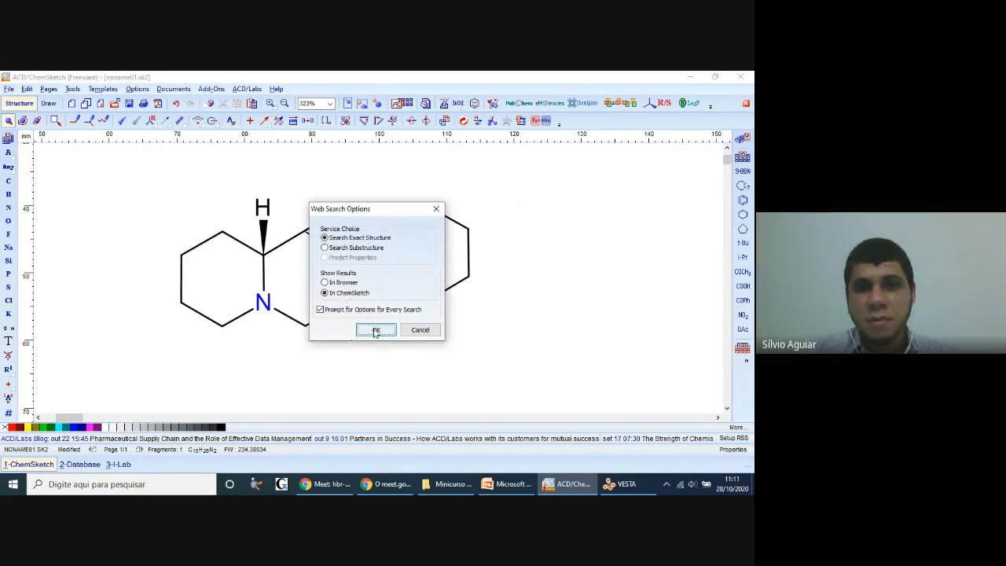
{"action": "left_click", "coordinate": [375, 332]}
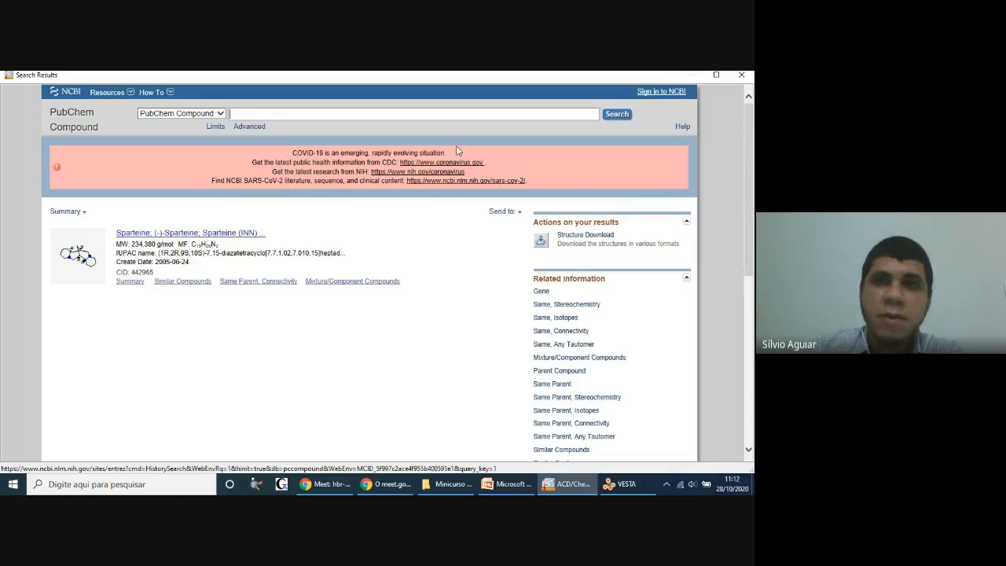
{"action": "left_click", "coordinate": [743, 76]}
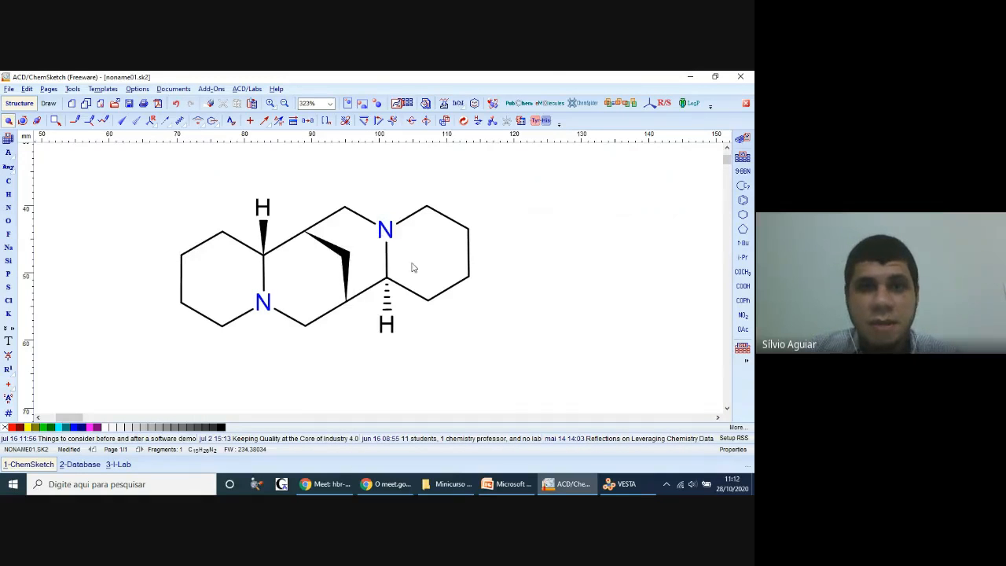
Step: Switch to the Google Meet call, show the participant list and turn the camera off
{"action": "left_click", "coordinate": [336, 488]}
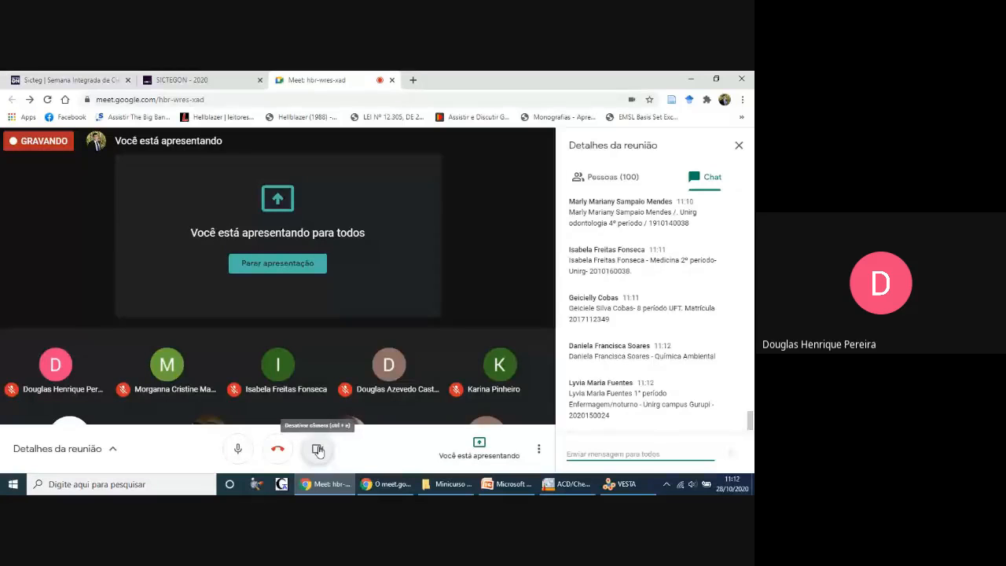
{"action": "left_click", "coordinate": [588, 176]}
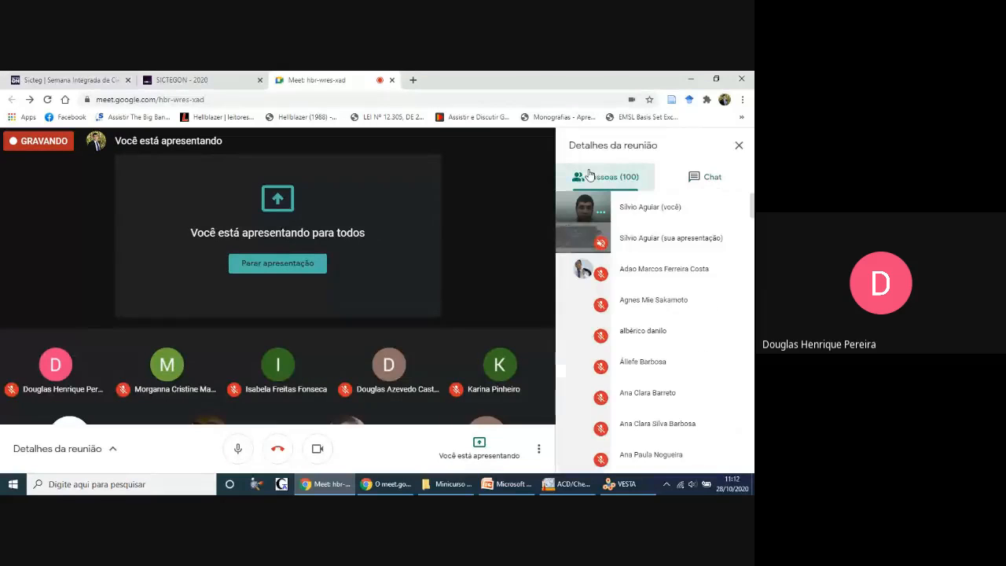
{"action": "left_click", "coordinate": [319, 451]}
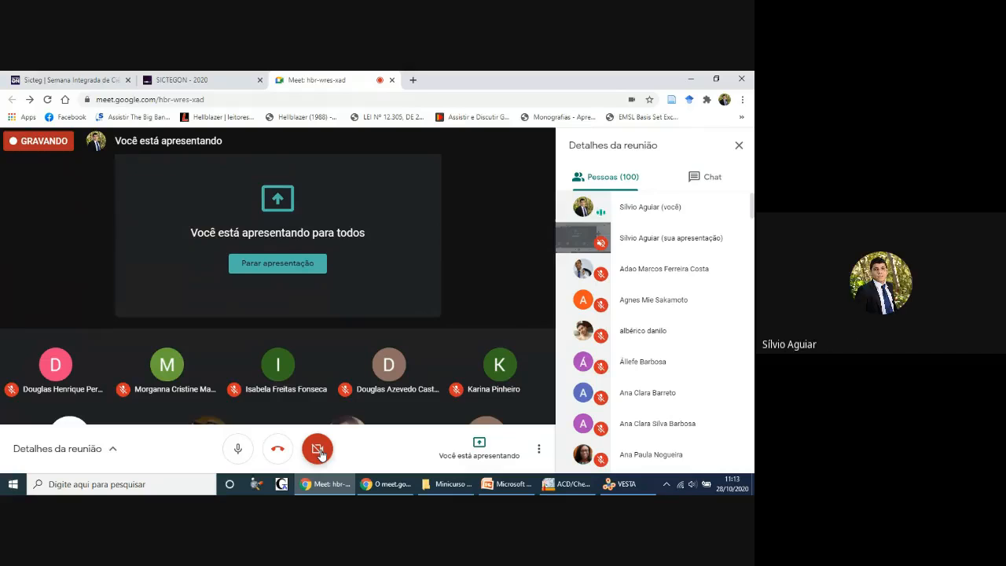
Step: Show the meeting chat and mute the microphone
{"action": "left_click", "coordinate": [235, 457]}
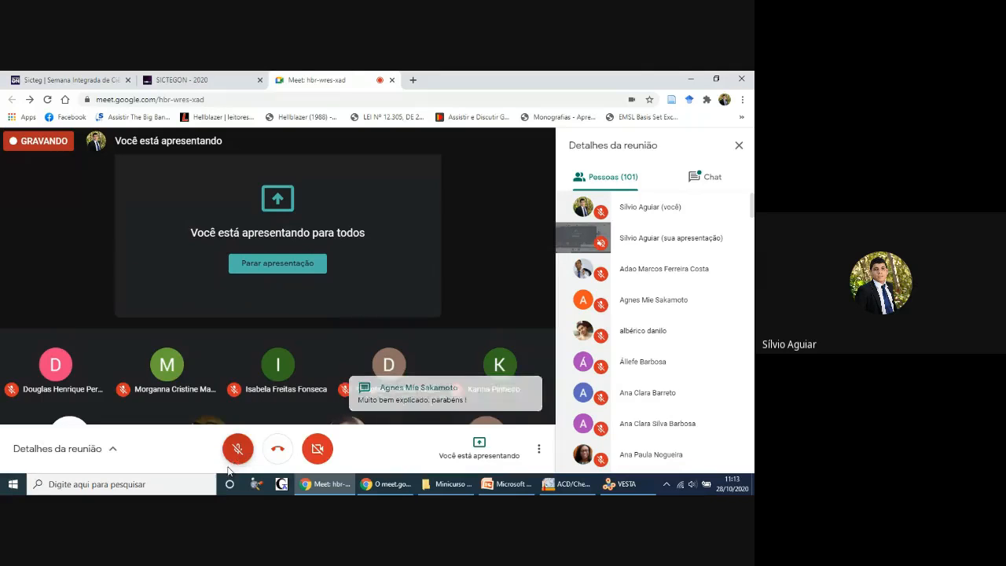
{"action": "left_click", "coordinate": [233, 455]}
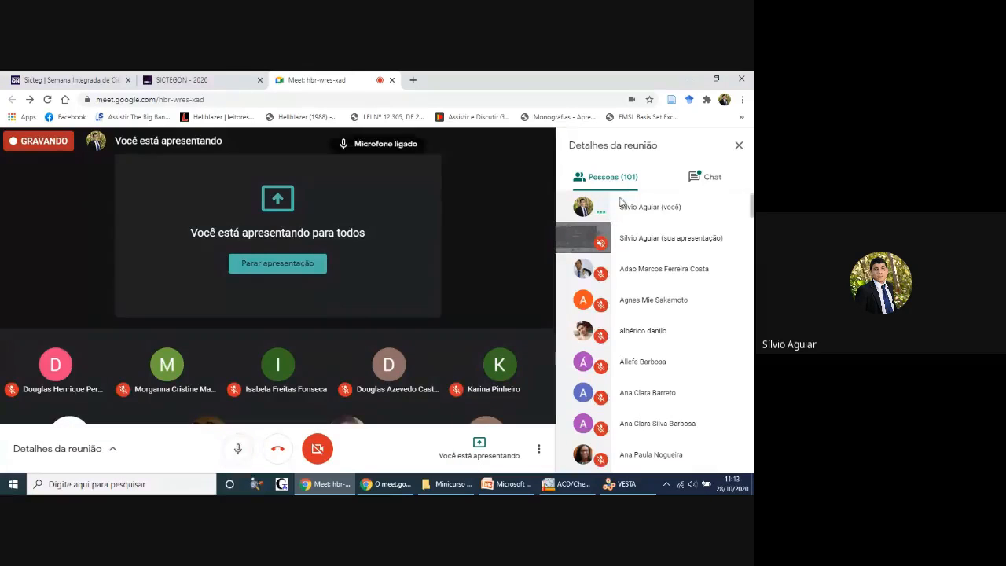
{"action": "left_click", "coordinate": [710, 176]}
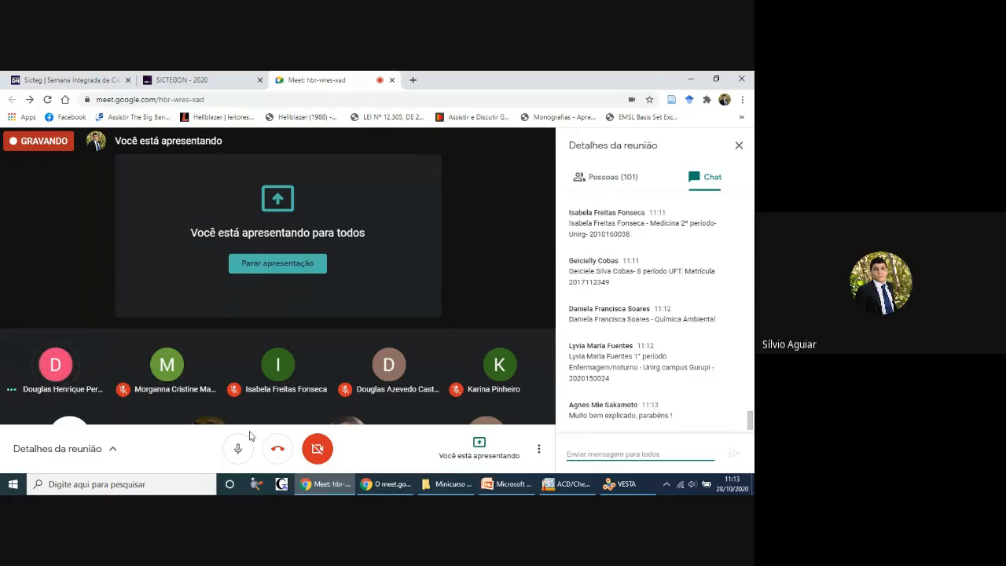
{"action": "left_click", "coordinate": [238, 456]}
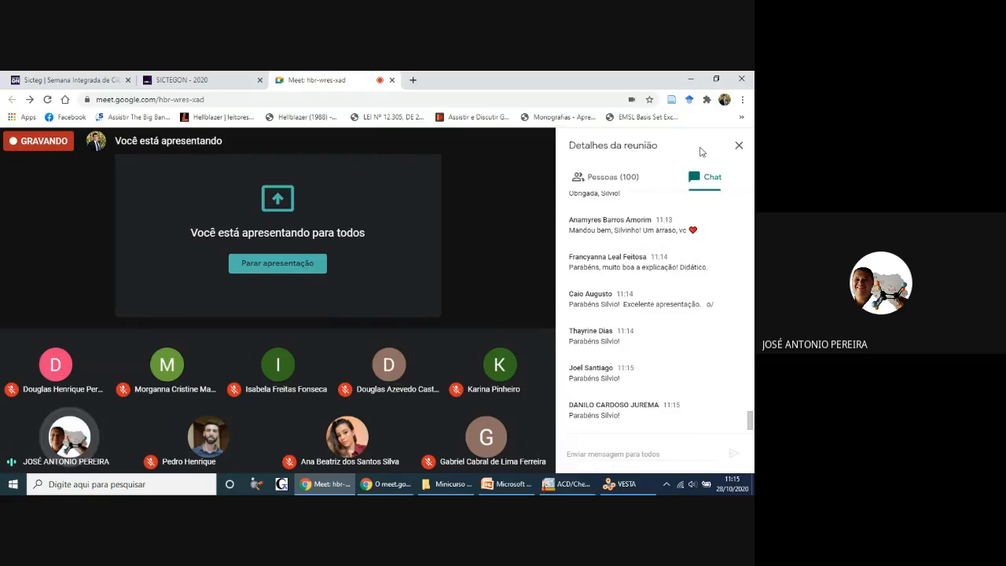
{"action": "left_click", "coordinate": [237, 450]}
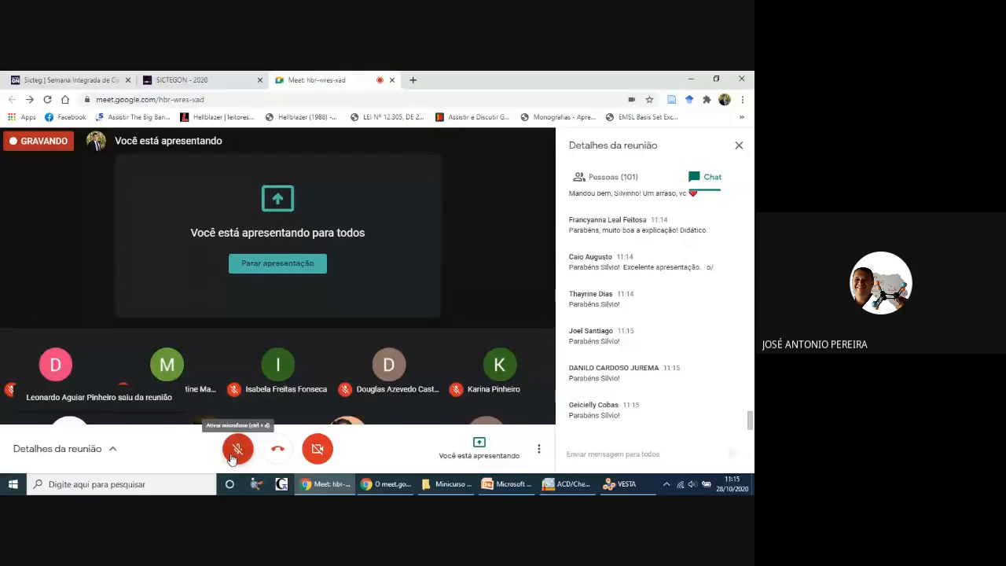
Step: Unmute the microphone for speaking and show the participant list again
{"action": "left_click", "coordinate": [234, 454]}
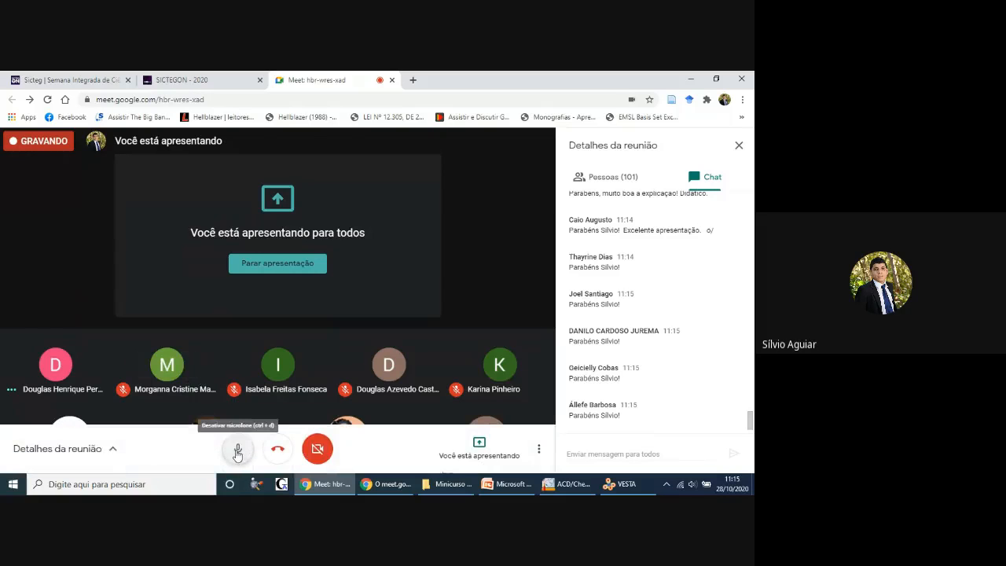
{"action": "left_click", "coordinate": [241, 448]}
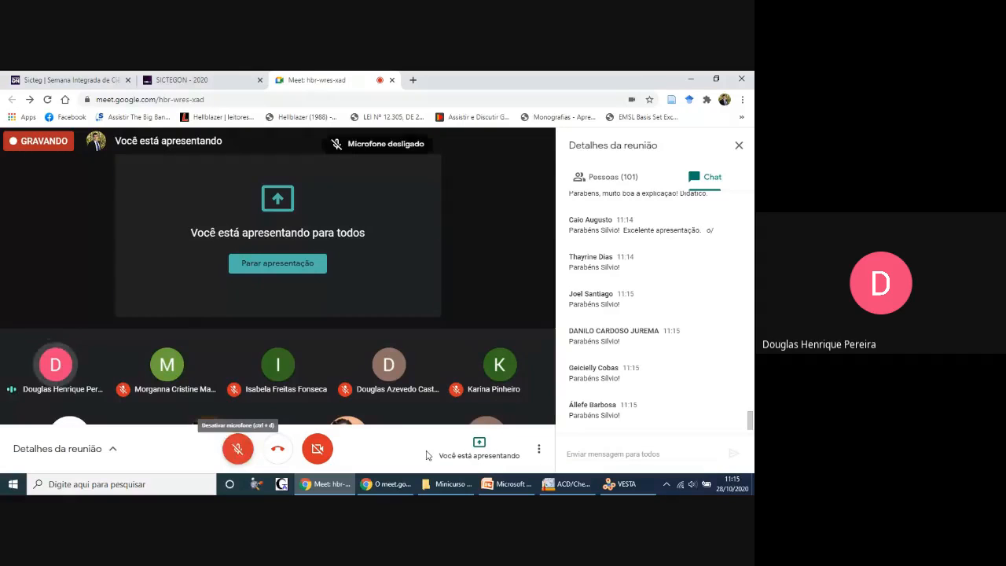
{"action": "left_click", "coordinate": [238, 452]}
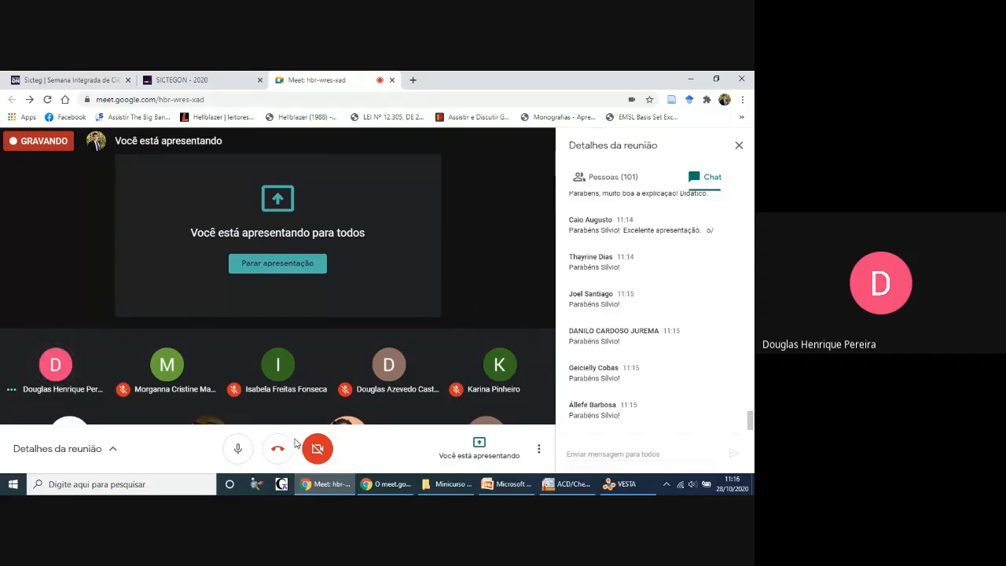
{"action": "left_click", "coordinate": [627, 176]}
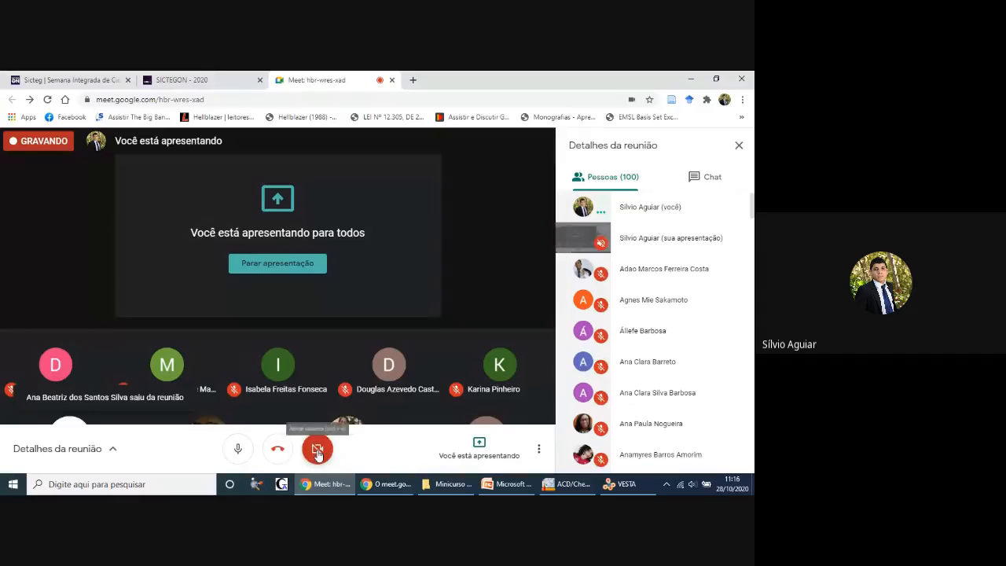
Step: Switch back to ChemSketch, browse the Template Window categories from Alkaloids through Carbohydrates, Lab Kit and Orbitals to Terpenes, and close it
{"action": "left_click", "coordinate": [568, 484]}
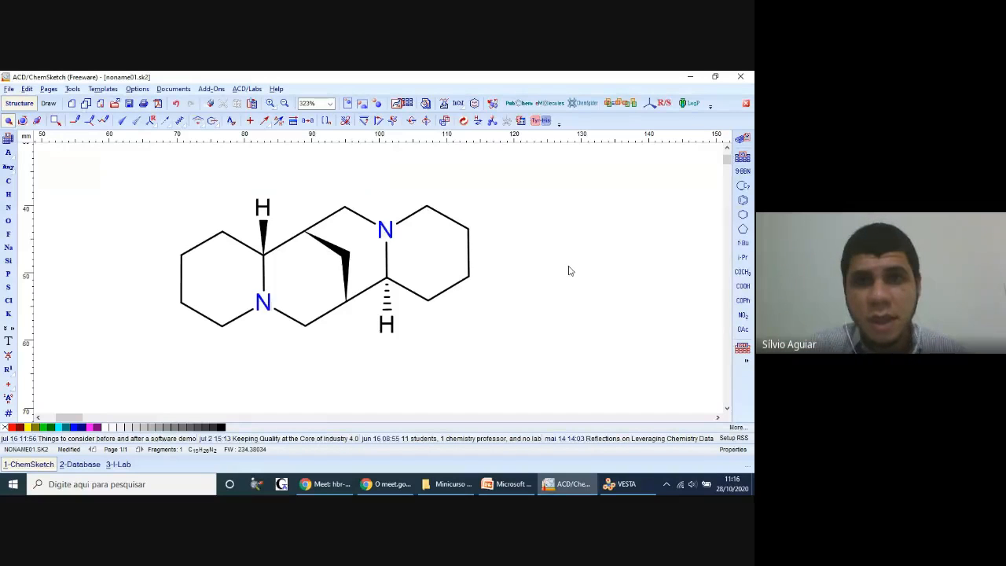
{"action": "left_click", "coordinate": [403, 107]}
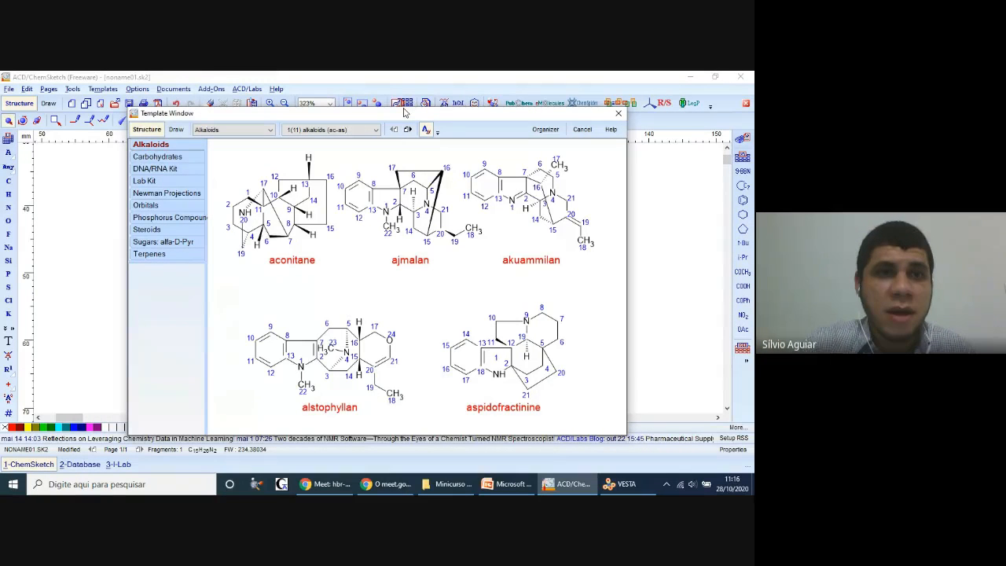
{"action": "left_click", "coordinate": [180, 158]}
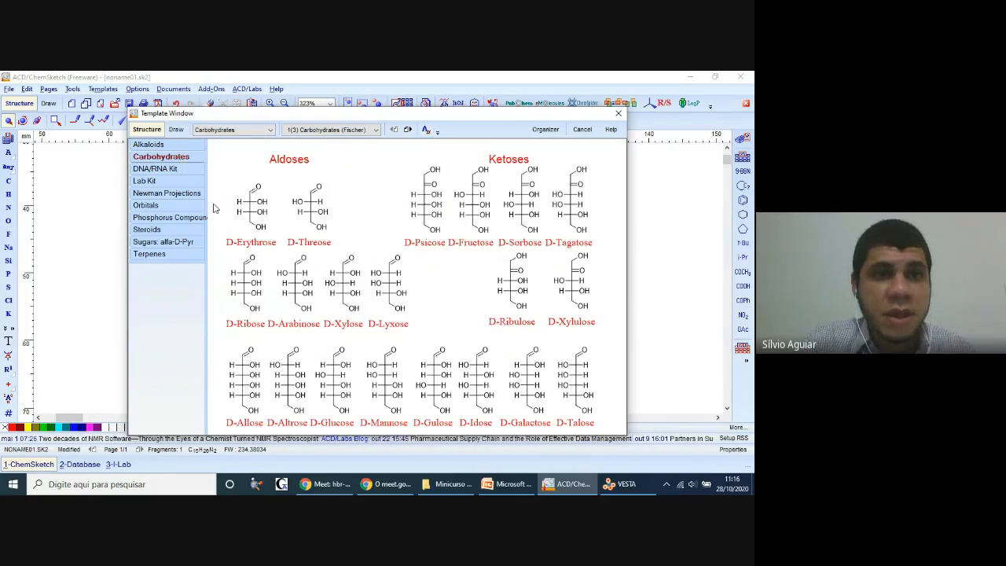
{"action": "left_click", "coordinate": [168, 170]}
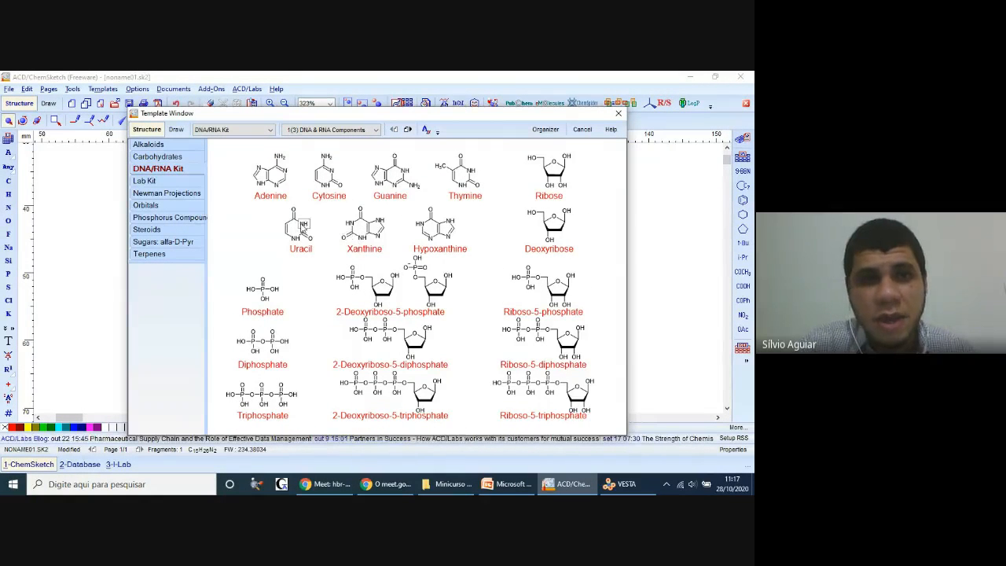
{"action": "left_click", "coordinate": [167, 181]}
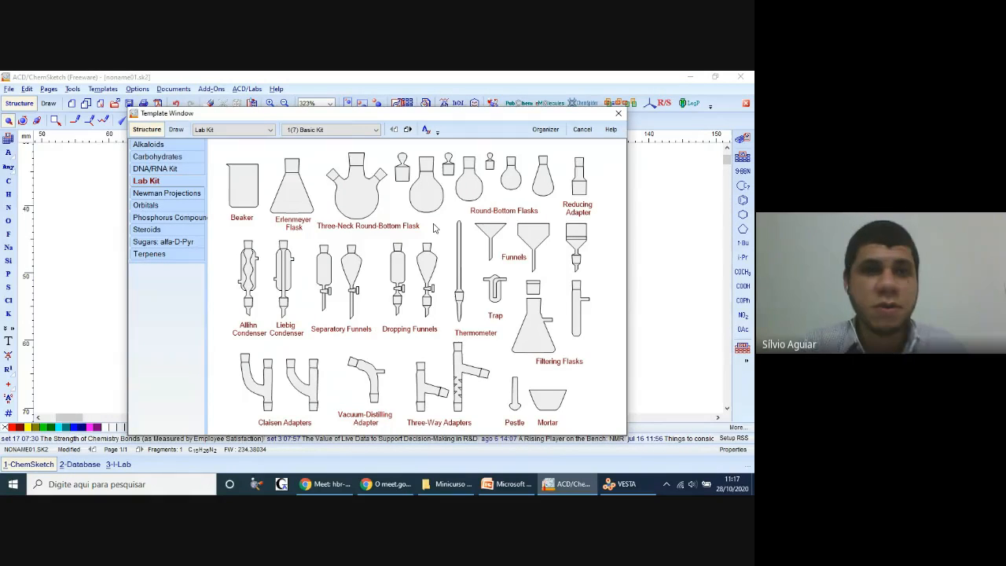
{"action": "left_click", "coordinate": [196, 194]}
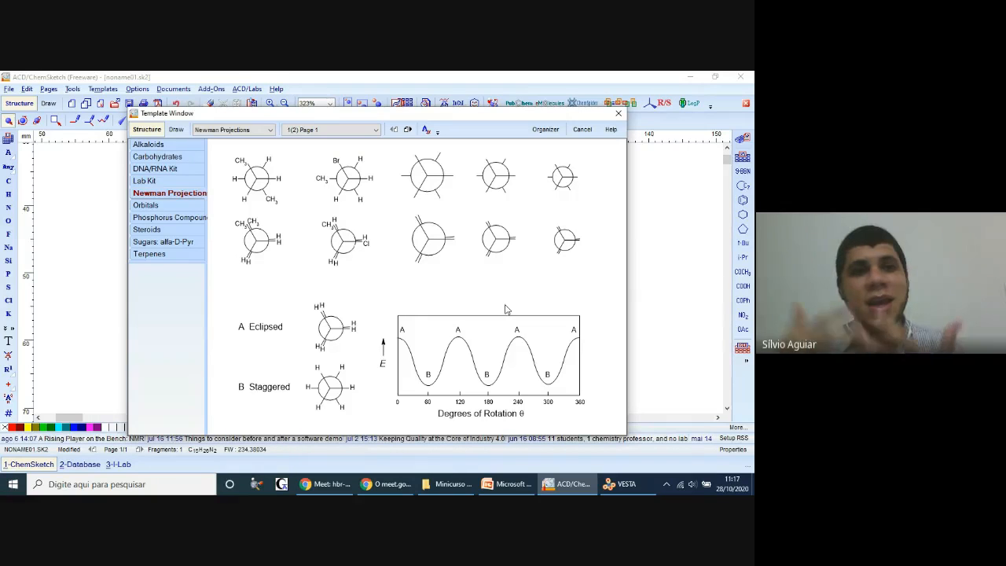
{"action": "left_click", "coordinate": [149, 205]}
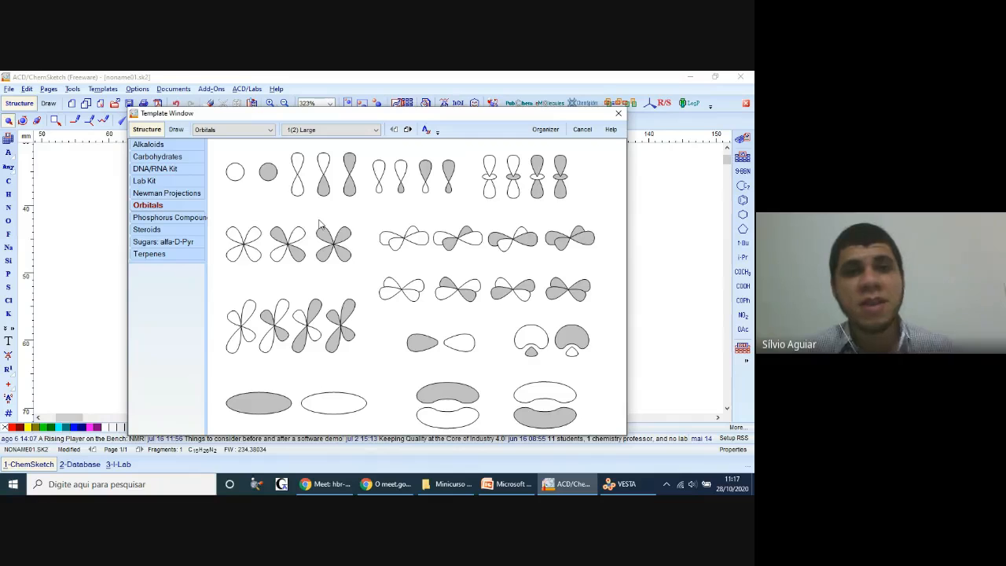
{"action": "left_click", "coordinate": [157, 216]}
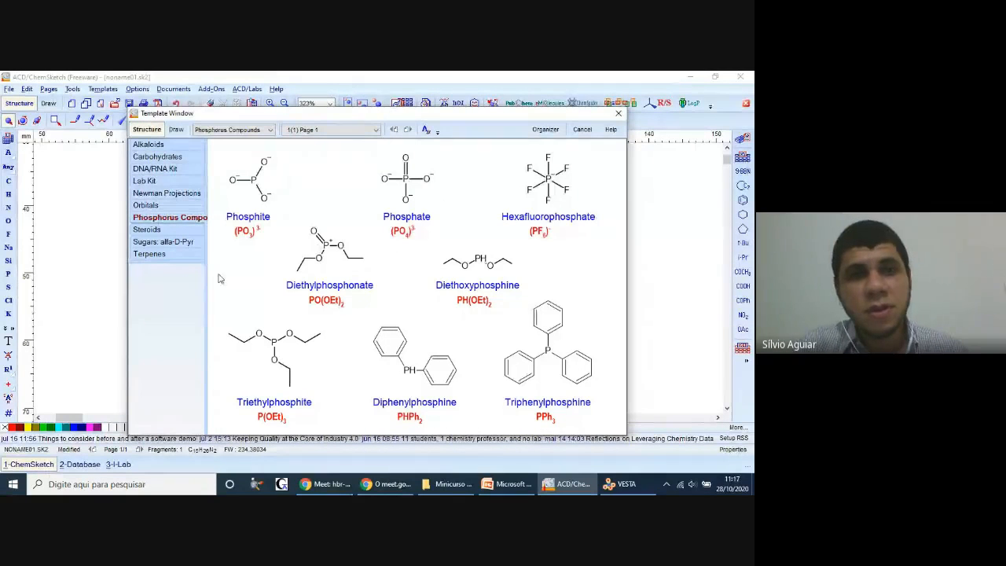
{"action": "left_click", "coordinate": [149, 229]}
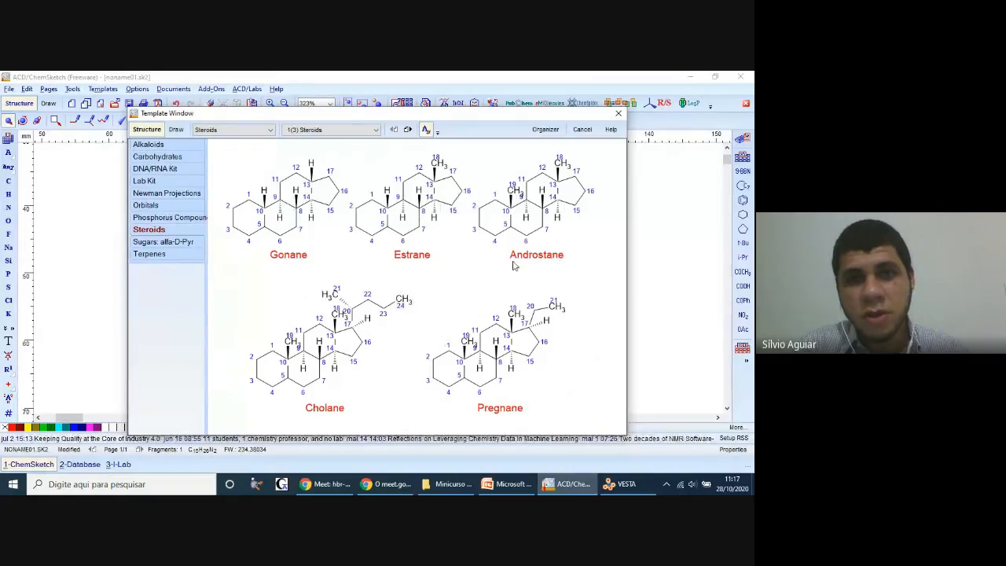
{"action": "left_click", "coordinate": [187, 244]}
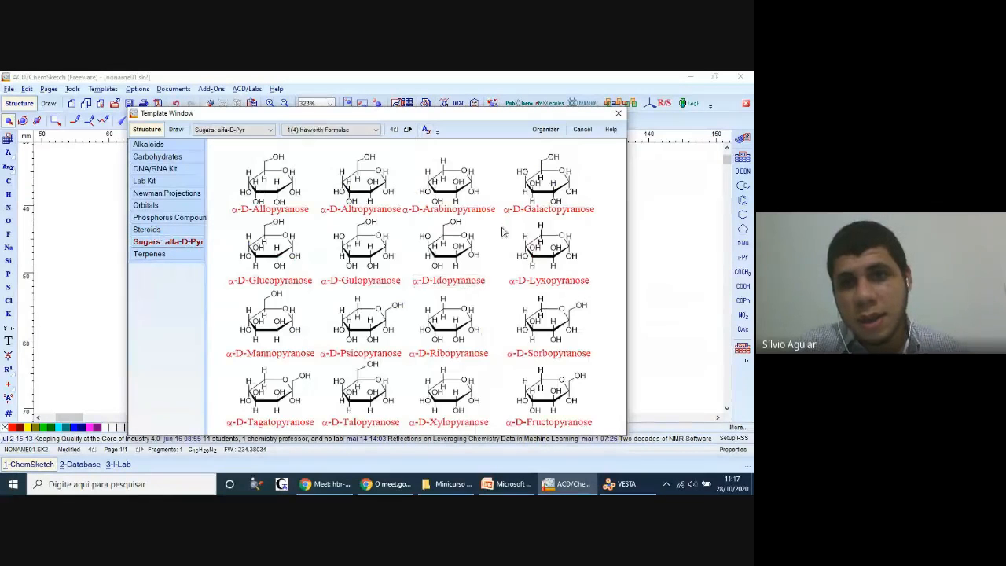
{"action": "left_click", "coordinate": [153, 255]}
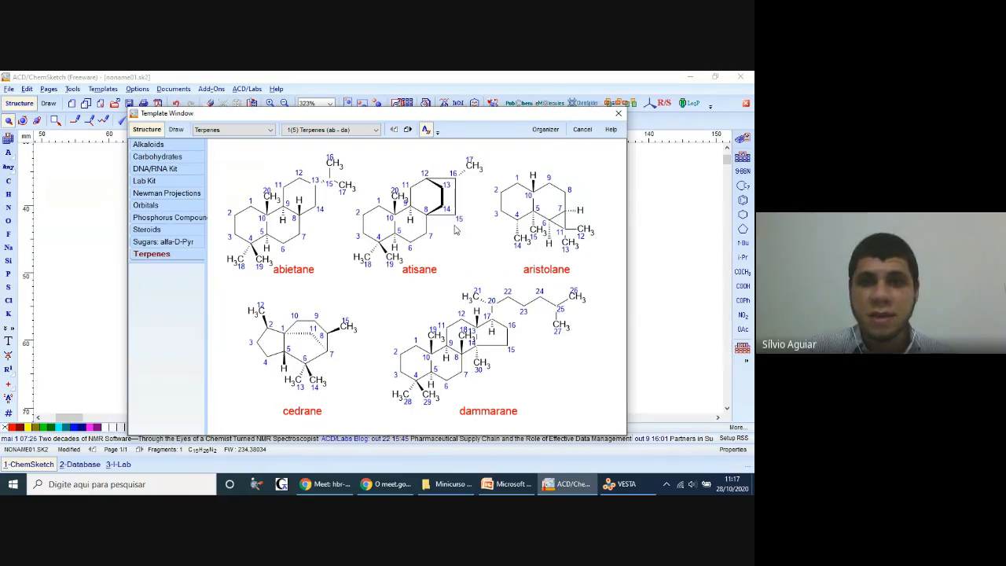
{"action": "left_click", "coordinate": [619, 115]}
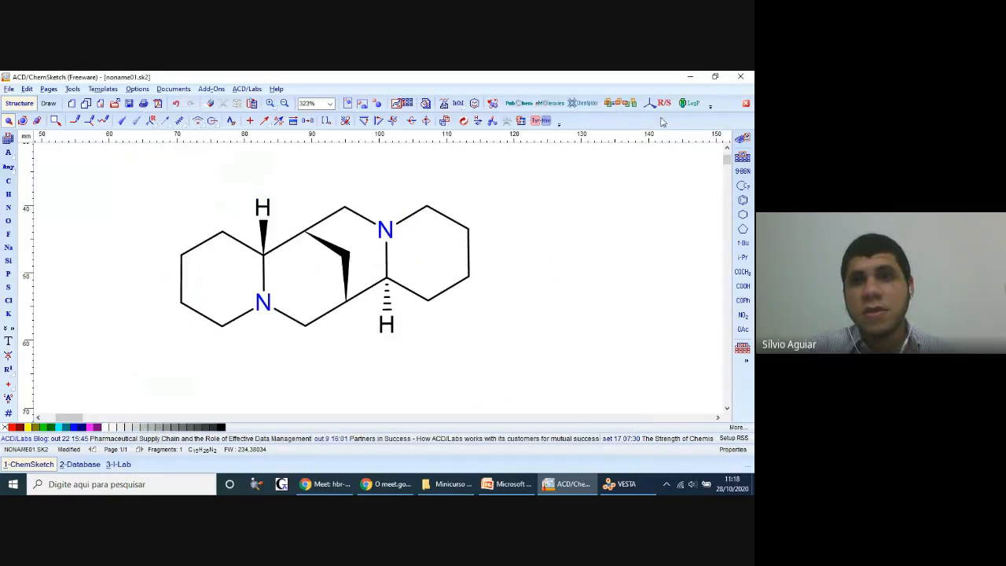
Step: Switch to PowerPoint and start the slide show from slide 40, "VESTA - Resumido"
{"action": "left_click", "coordinate": [513, 493]}
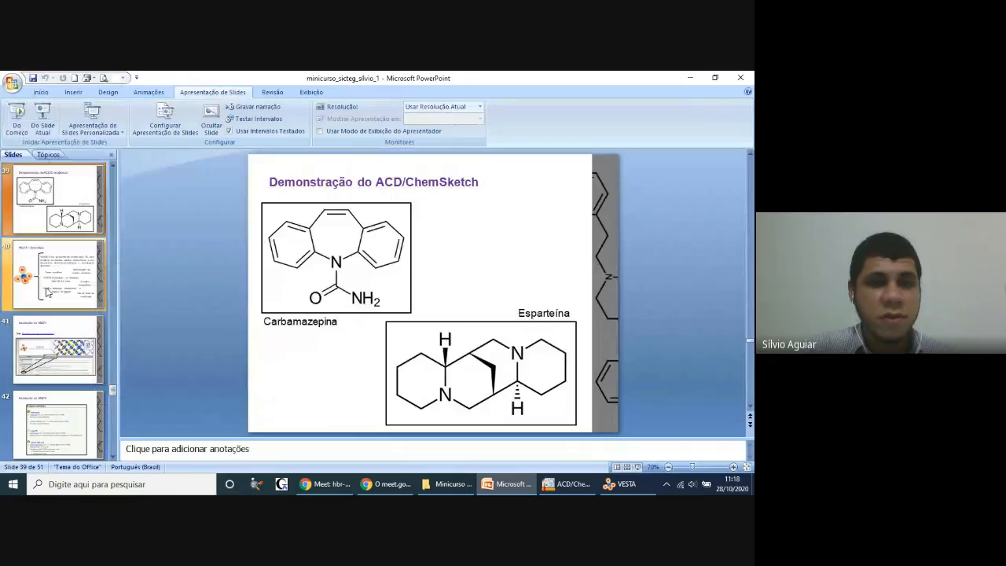
{"action": "left_click", "coordinate": [47, 293]}
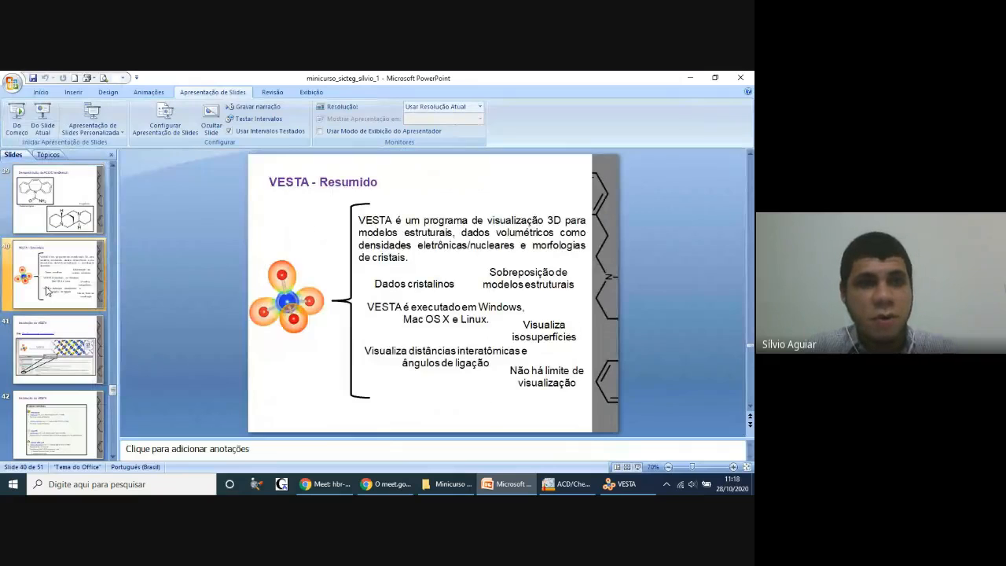
{"action": "left_click", "coordinate": [43, 120]}
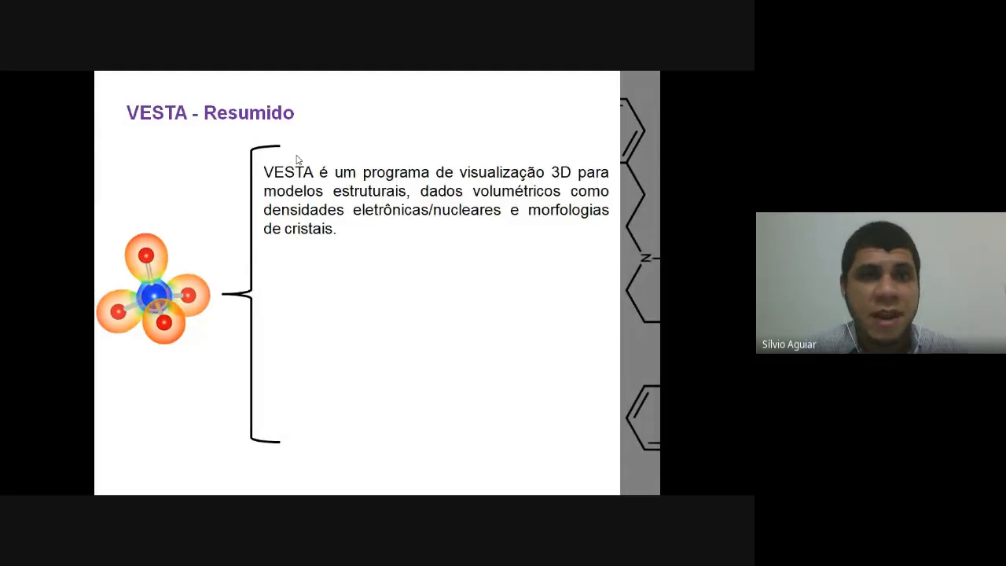
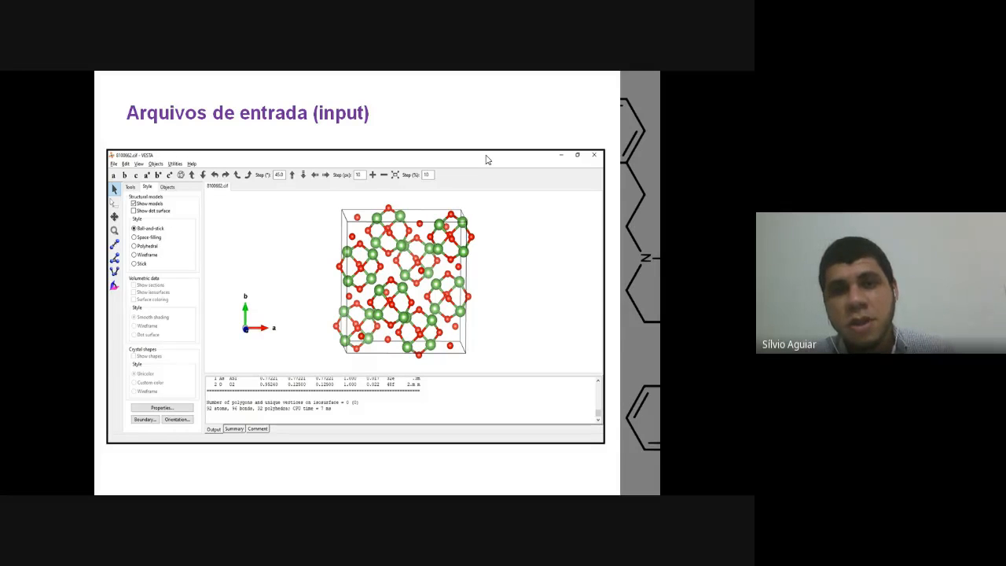
Step: Advance past the last slide to end the slide show and switch to VESTA
{"action": "key", "text": "Right"}
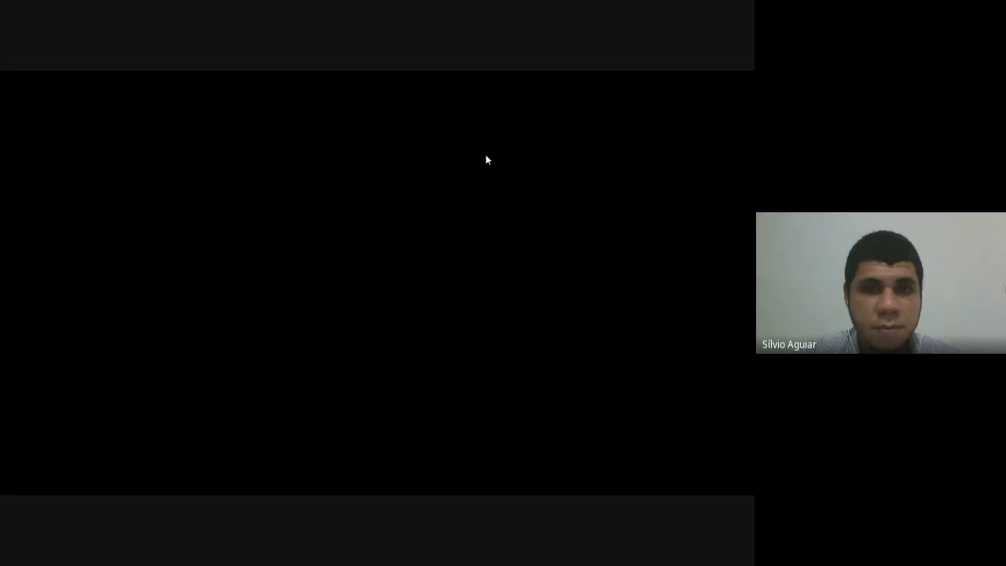
{"action": "key", "text": "Right"}
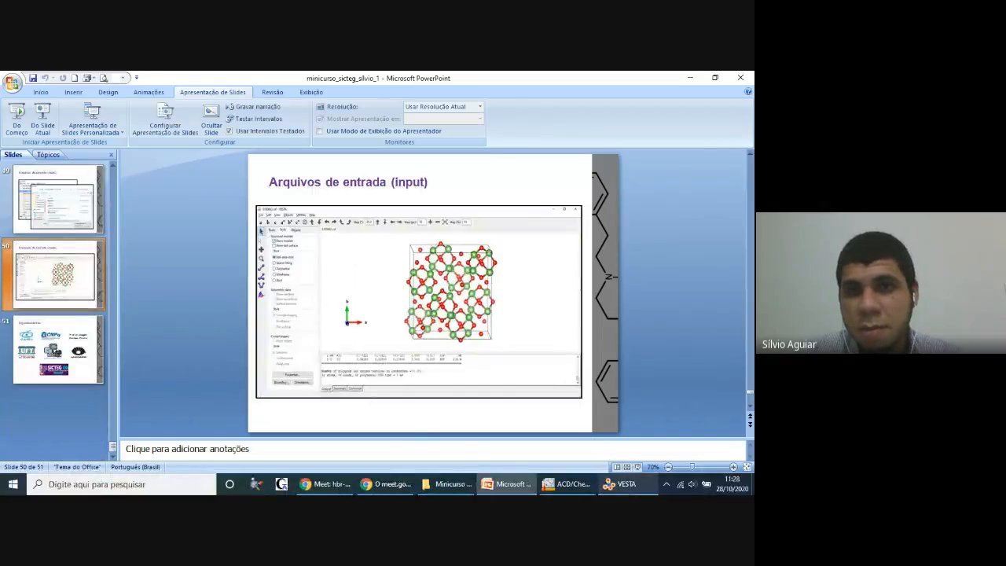
{"action": "key", "text": "alt+Tab"}
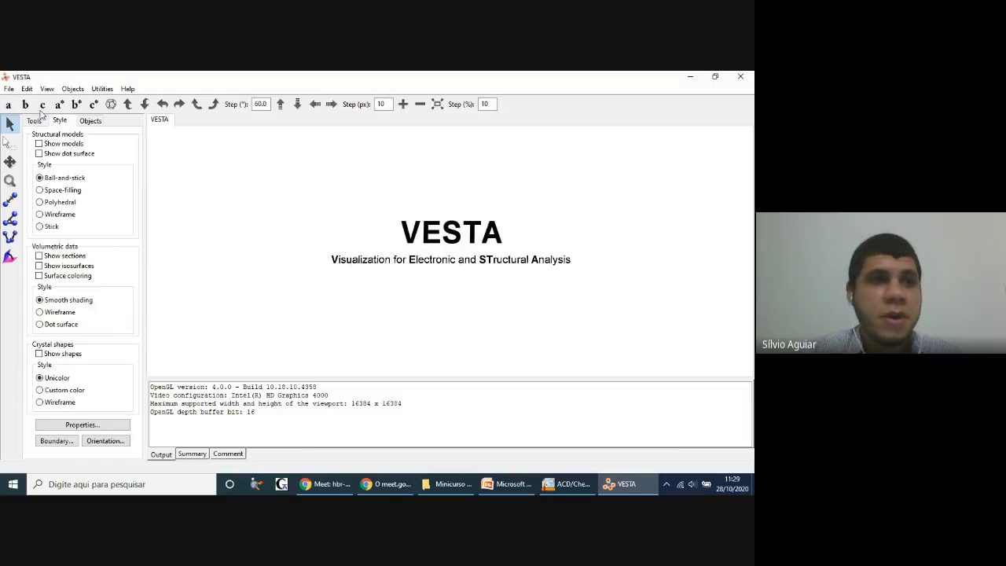
Step: Open the structure file 8100662 from the Downloads folder and rotate the model to view it from several sides
{"action": "left_click", "coordinate": [8, 89]}
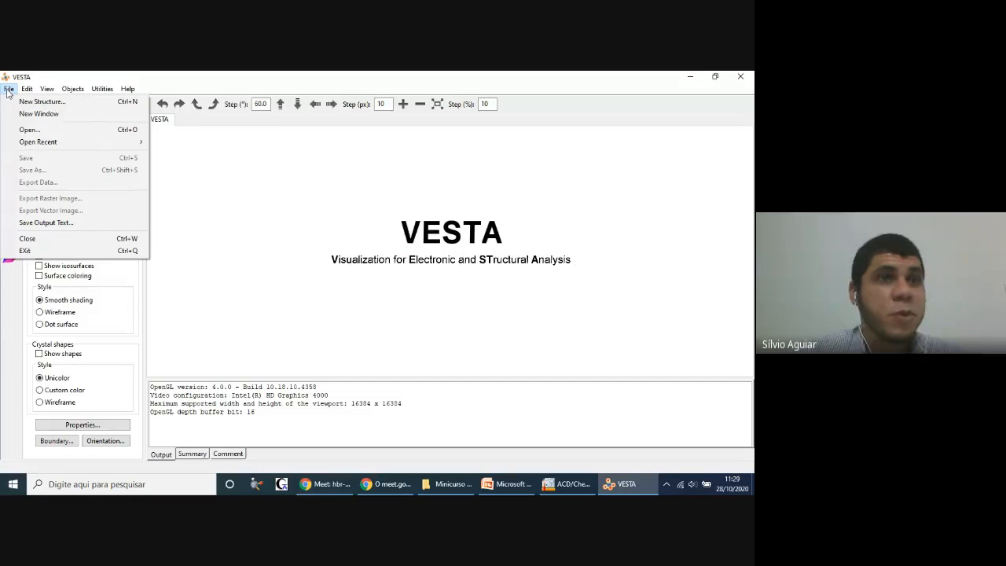
{"action": "left_click", "coordinate": [27, 130]}
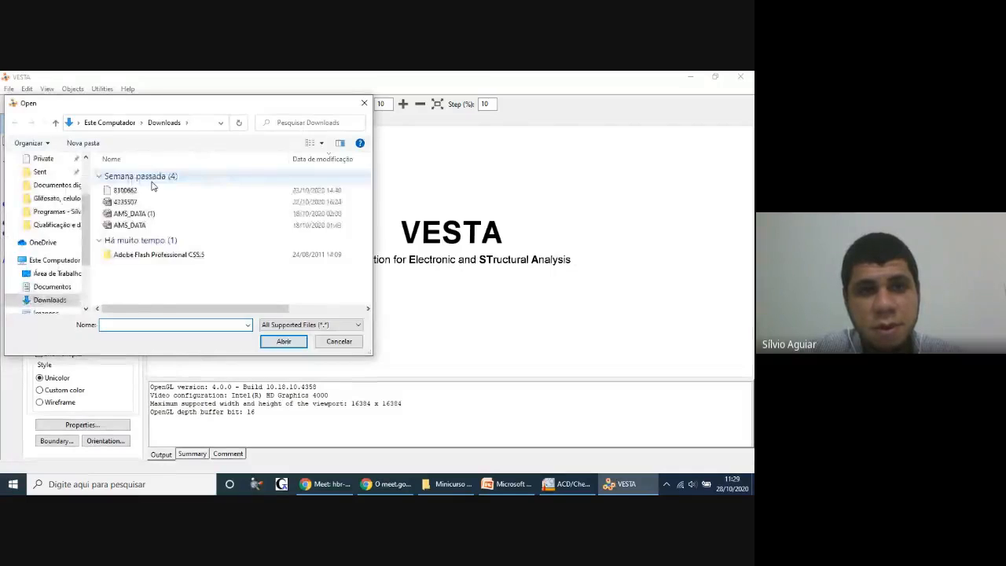
{"action": "left_click", "coordinate": [138, 191]}
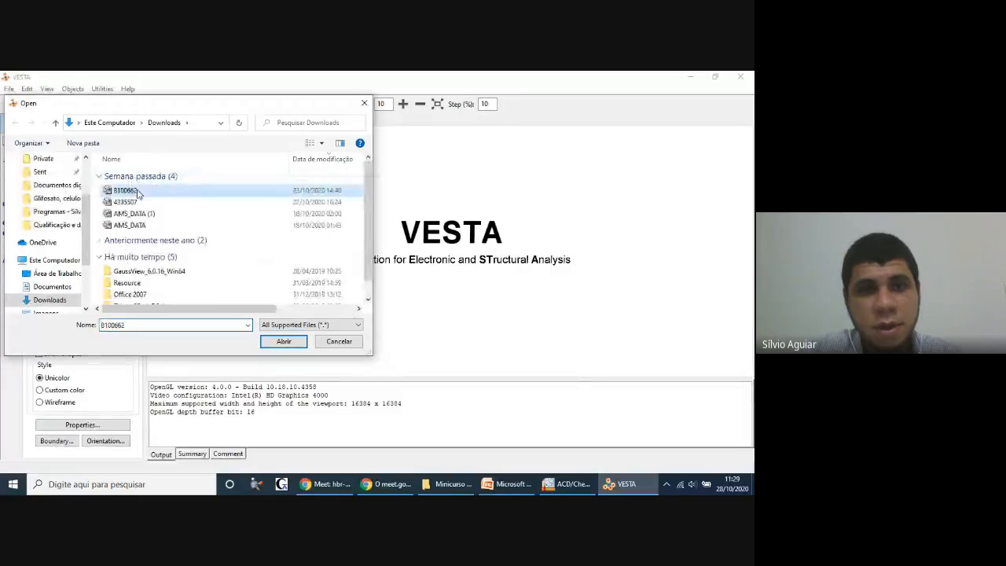
{"action": "left_click", "coordinate": [283, 341]}
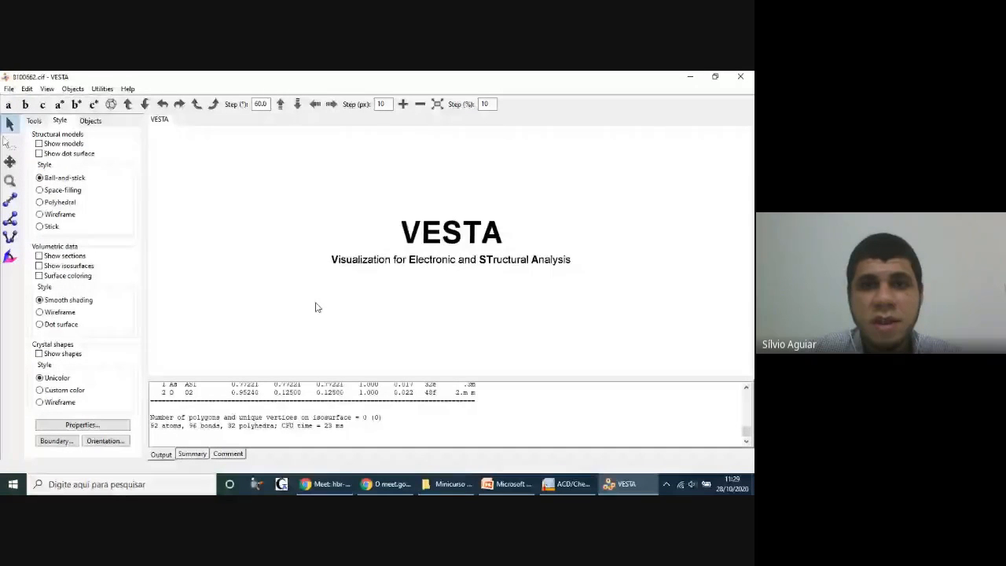
{"action": "left_click_drag", "start_coordinate": [450, 206], "coordinate": [452, 230]}
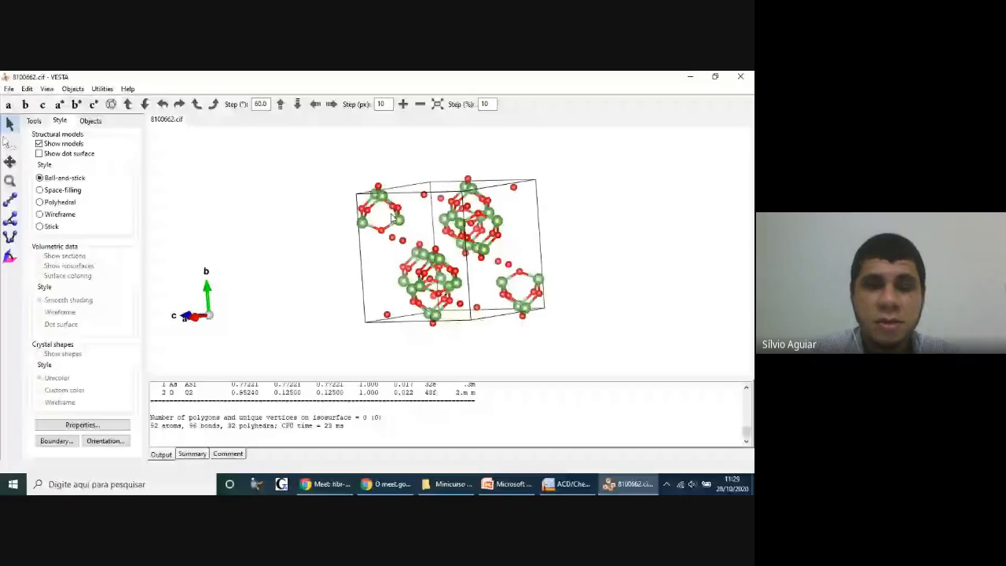
{"action": "left_click_drag", "start_coordinate": [393, 218], "coordinate": [531, 212]}
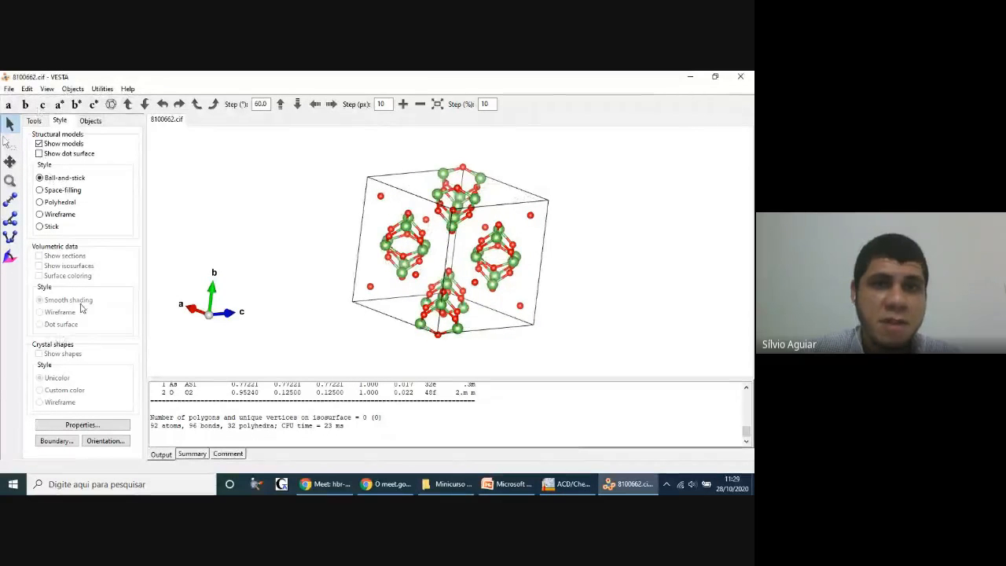
{"action": "left_click_drag", "start_coordinate": [442, 256], "coordinate": [400, 257]}
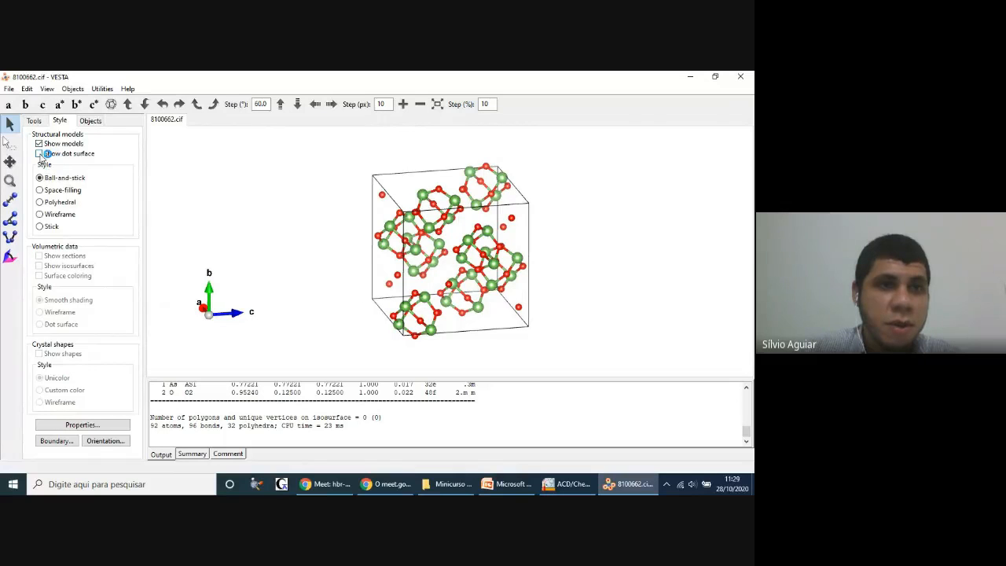
Step: Show the dot surface on the structure, view it from another angle and hide the surface again
{"action": "left_click", "coordinate": [39, 154]}
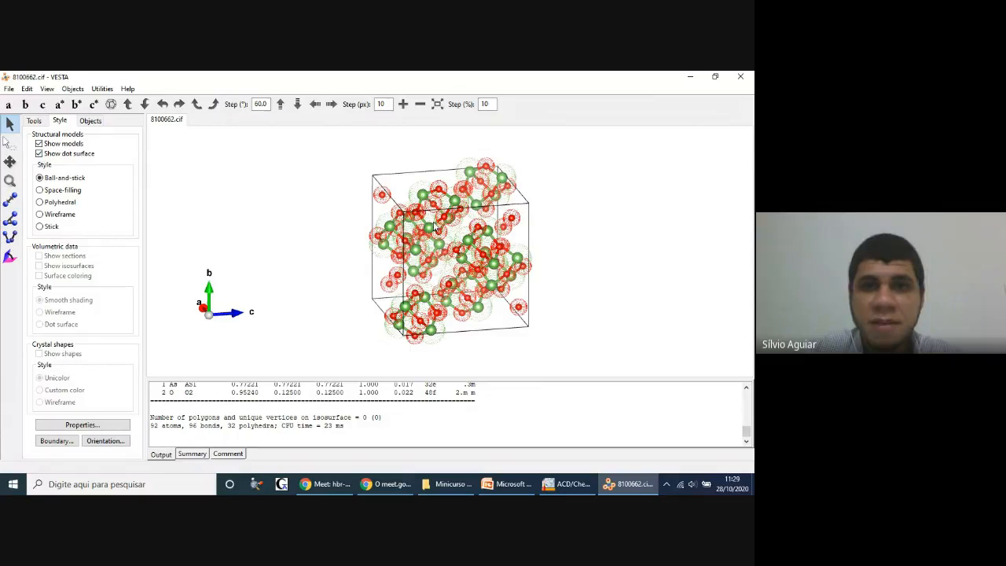
{"action": "left_click_drag", "start_coordinate": [436, 227], "coordinate": [335, 250]}
{"action": "left_click", "coordinate": [38, 153]}
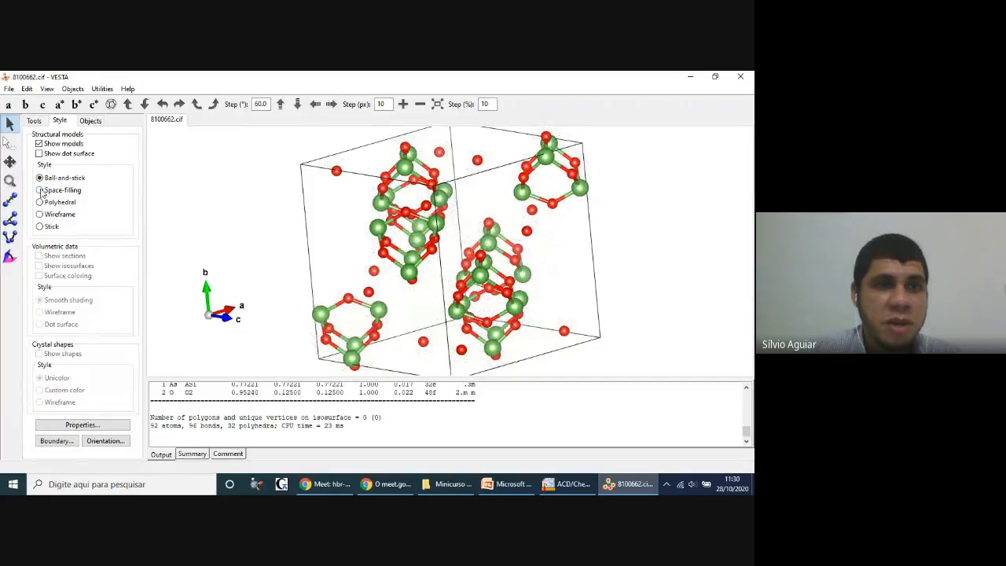
Step: Display the structure in the Space-filling style and switch it to Polyhedral to inspect the coordination polyhedra
{"action": "left_click_drag", "start_coordinate": [442, 210], "coordinate": [369, 216]}
{"action": "left_click", "coordinate": [41, 190]}
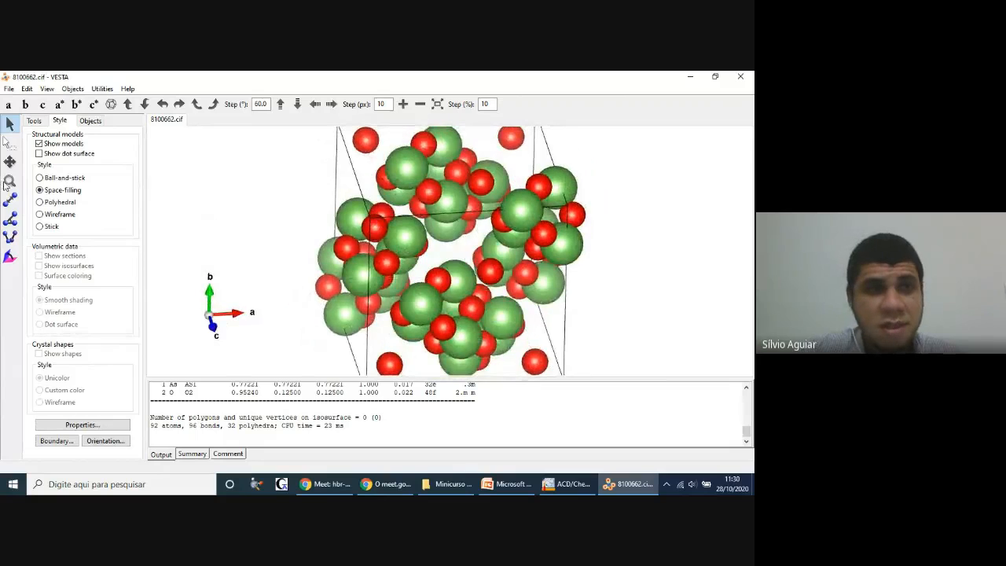
{"action": "left_click", "coordinate": [40, 202]}
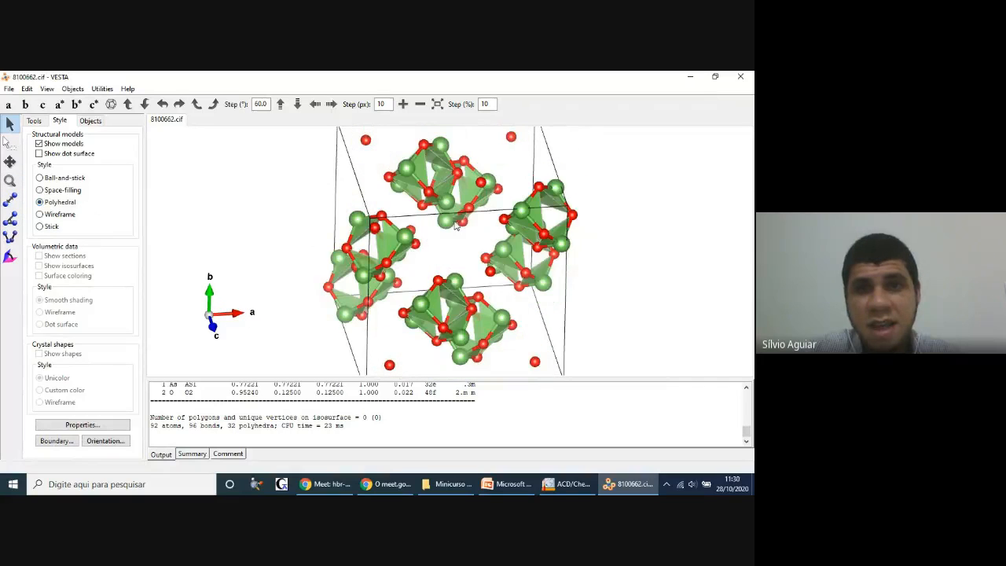
{"action": "scroll", "coordinate": [456, 225], "scroll_direction": "up", "scroll_amount": 2}
{"action": "scroll", "coordinate": [455, 226], "scroll_direction": "down", "scroll_amount": 2}
{"action": "left_click_drag", "start_coordinate": [456, 225], "coordinate": [144, 212]}
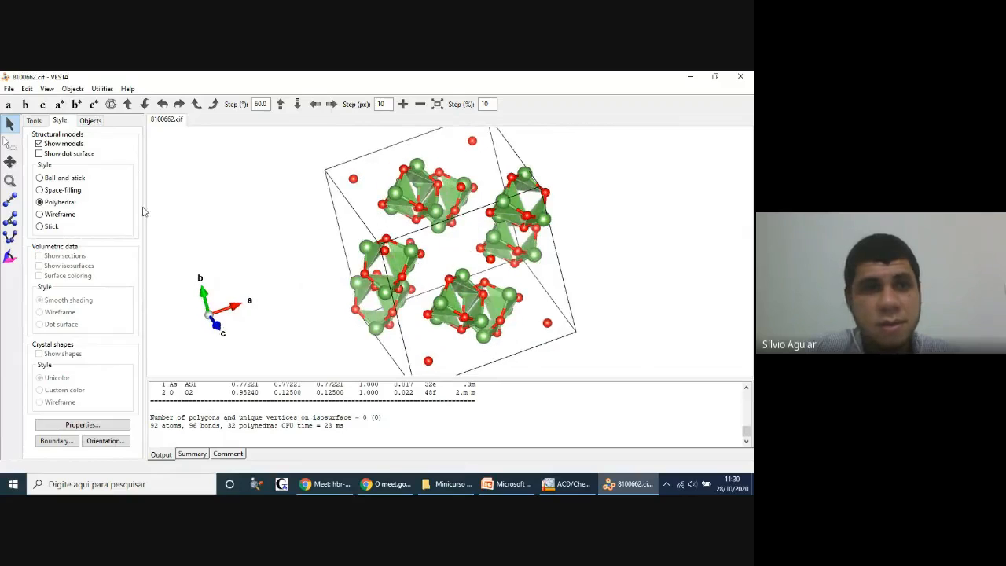
Step: Preview the structure in the Wireframe and Stick styles and return it to Ball-and-stick
{"action": "left_click", "coordinate": [39, 214]}
{"action": "left_click_drag", "start_coordinate": [333, 225], "coordinate": [311, 228]}
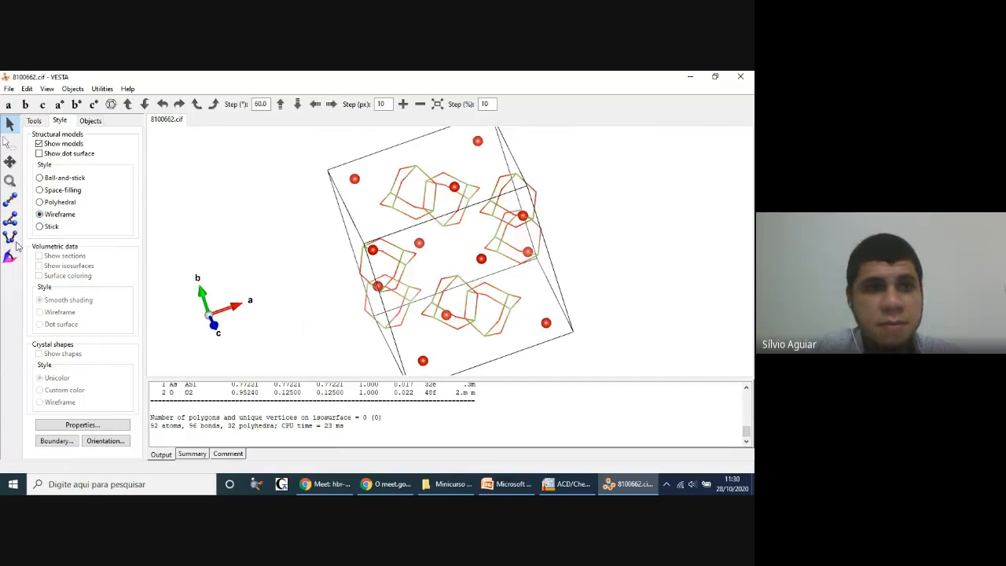
{"action": "left_click", "coordinate": [39, 226]}
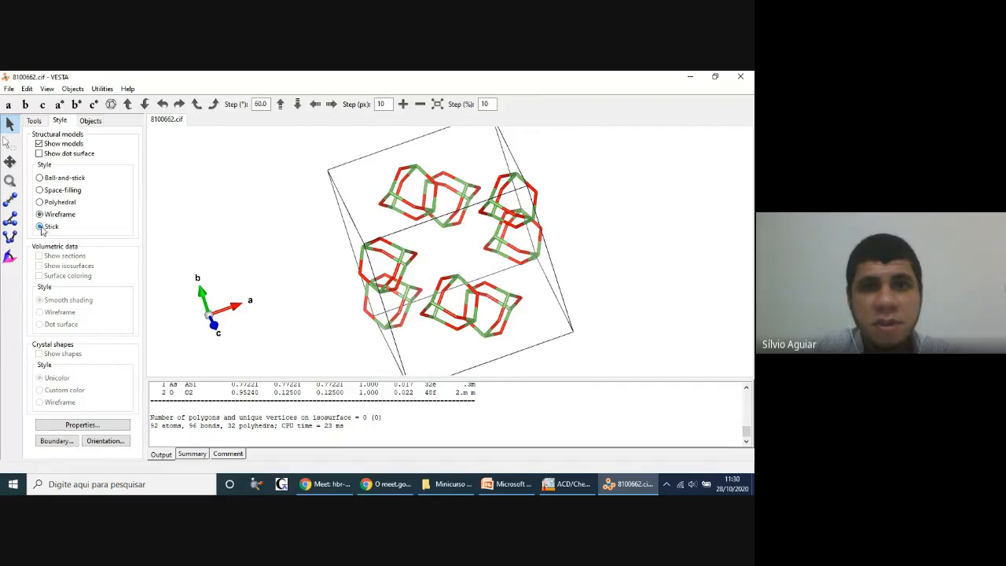
{"action": "left_click", "coordinate": [40, 178]}
{"action": "left_click_drag", "start_coordinate": [425, 208], "coordinate": [489, 219]}
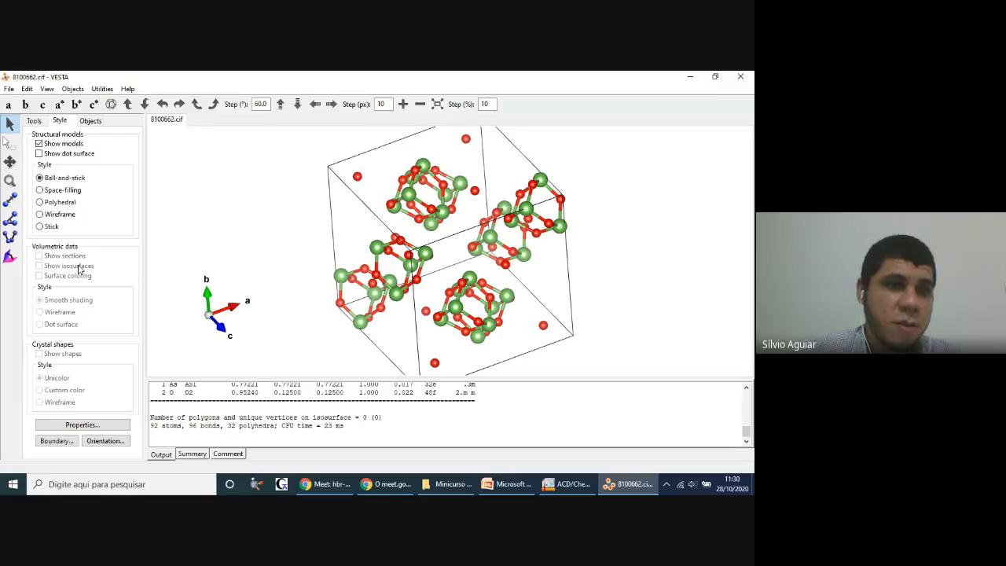
Step: View the unit cell along the a, b and c axes in turn and rotate it freely out of the c-axis view
{"action": "left_click_drag", "start_coordinate": [377, 252], "coordinate": [350, 226]}
{"action": "scroll", "coordinate": [350, 226], "scroll_direction": "up", "scroll_amount": 1}
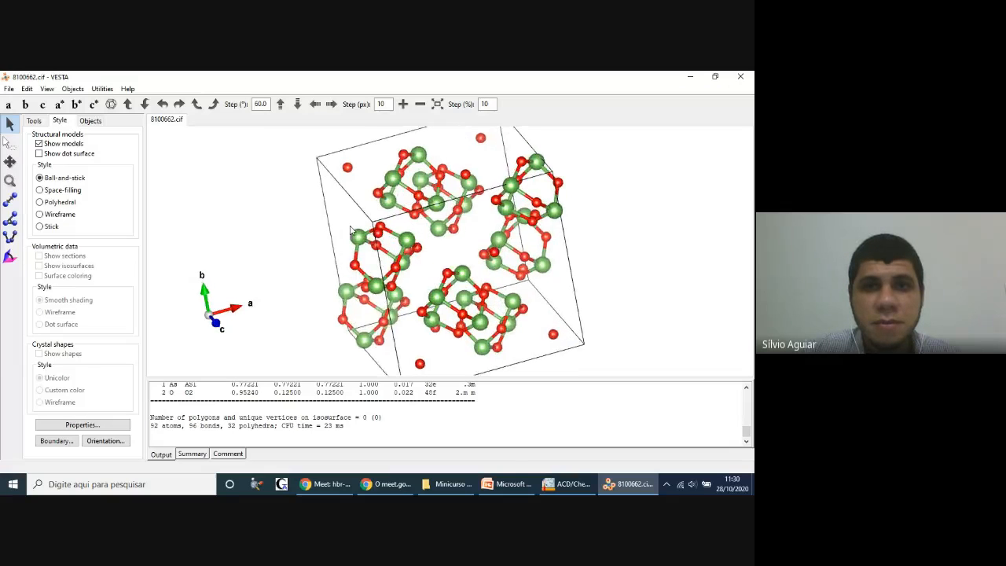
{"action": "scroll", "coordinate": [350, 226], "scroll_direction": "down", "scroll_amount": 2}
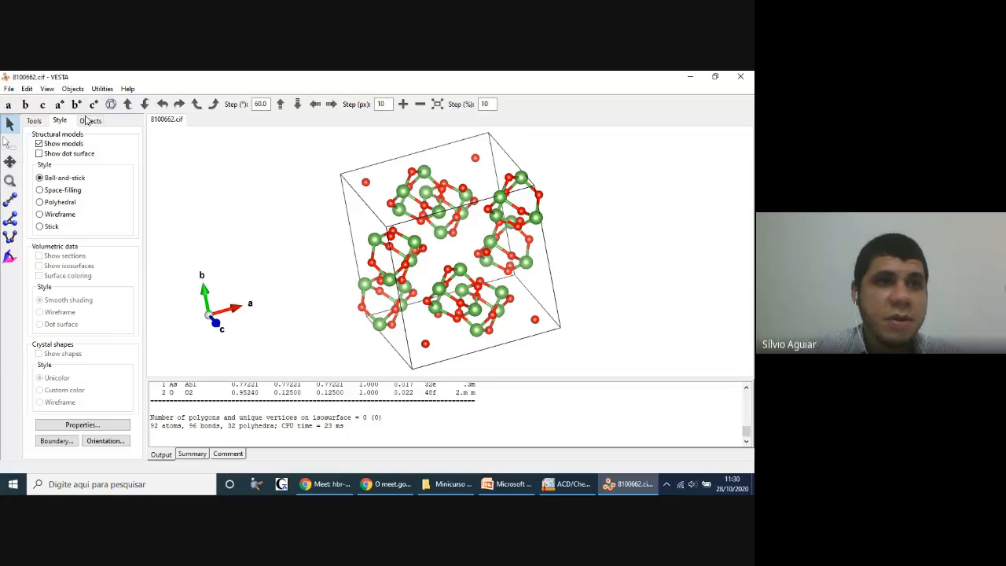
{"action": "left_click", "coordinate": [7, 104]}
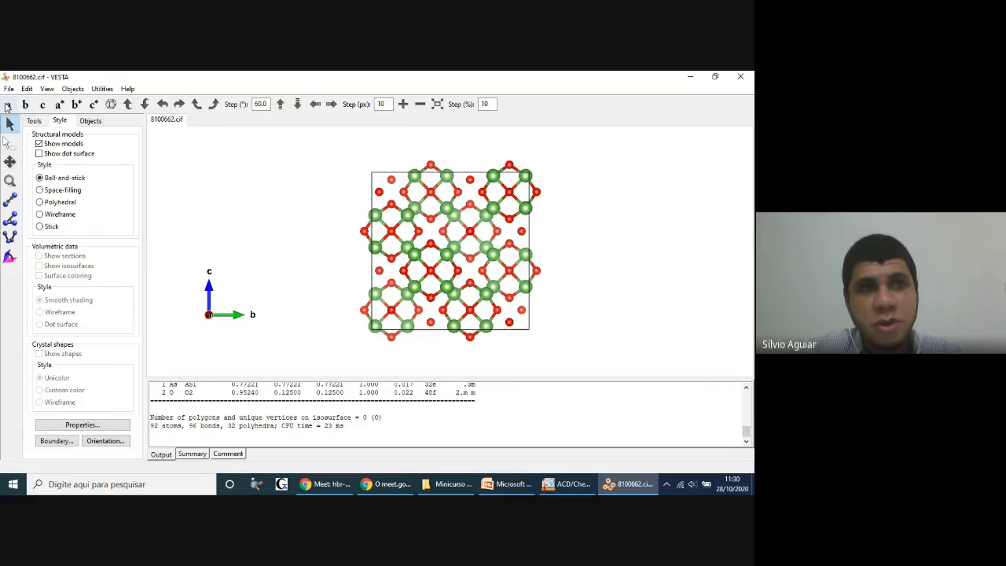
{"action": "left_click", "coordinate": [26, 107]}
{"action": "left_click", "coordinate": [43, 106]}
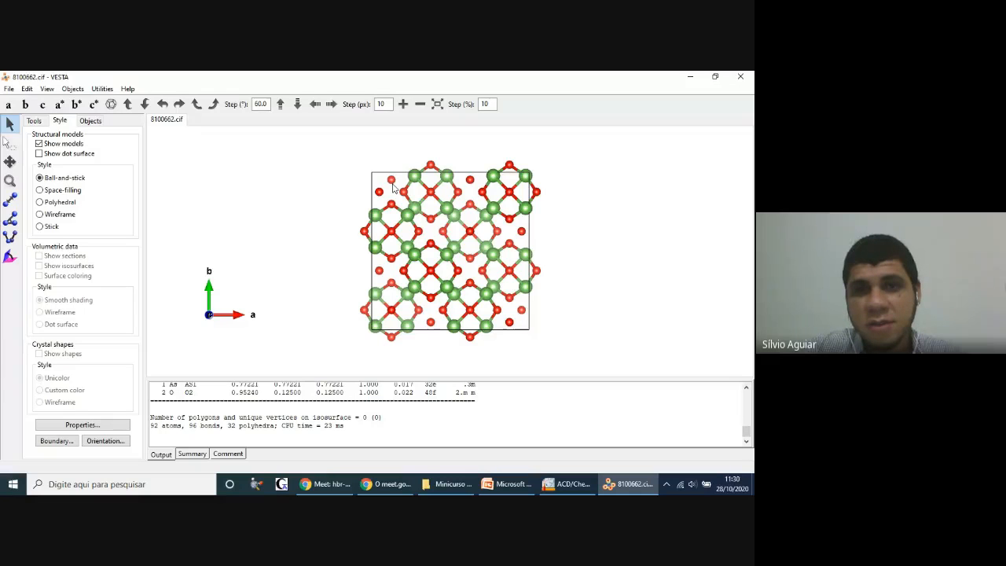
{"action": "left_click_drag", "start_coordinate": [459, 260], "coordinate": [358, 248]}
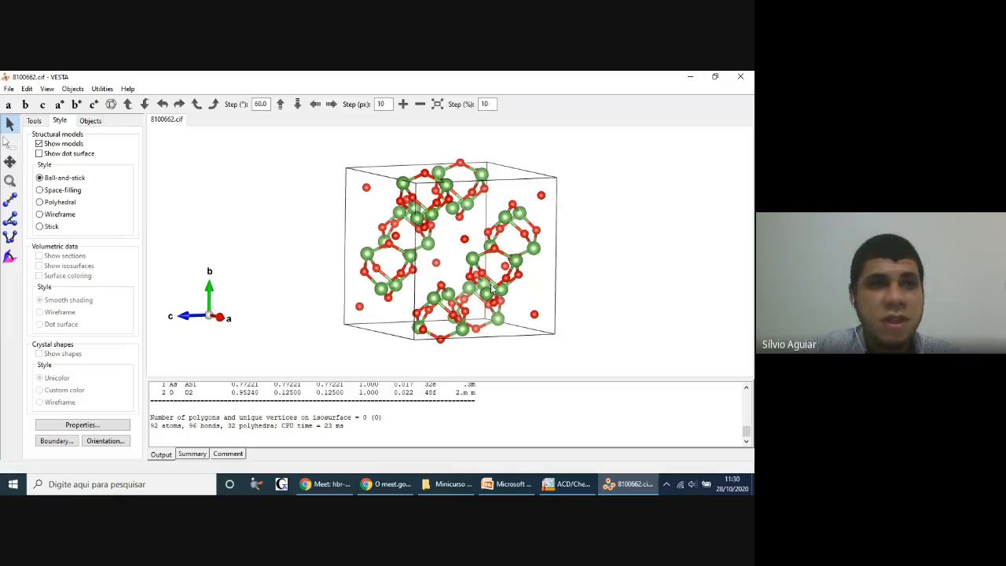
Step: Rotate the structure about the horizontal axis in 60° steps, several times upward and several times back downward
{"action": "left_click", "coordinate": [127, 105]}
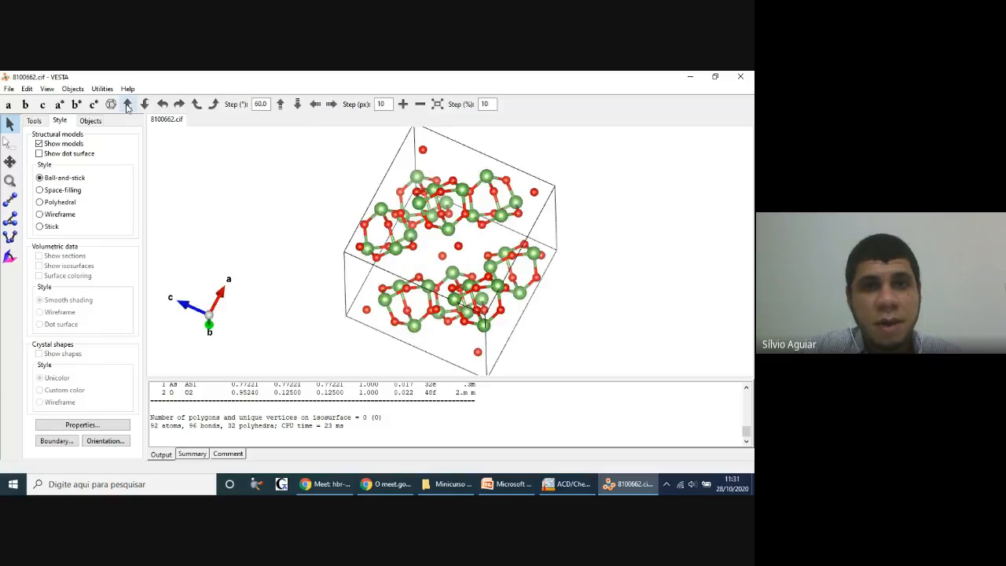
{"action": "left_click", "coordinate": [126, 105]}
{"action": "left_click", "coordinate": [128, 107]}
{"action": "left_click", "coordinate": [128, 107]}
{"action": "left_click", "coordinate": [129, 107]}
{"action": "left_click", "coordinate": [129, 107]}
{"action": "left_click", "coordinate": [128, 107]}
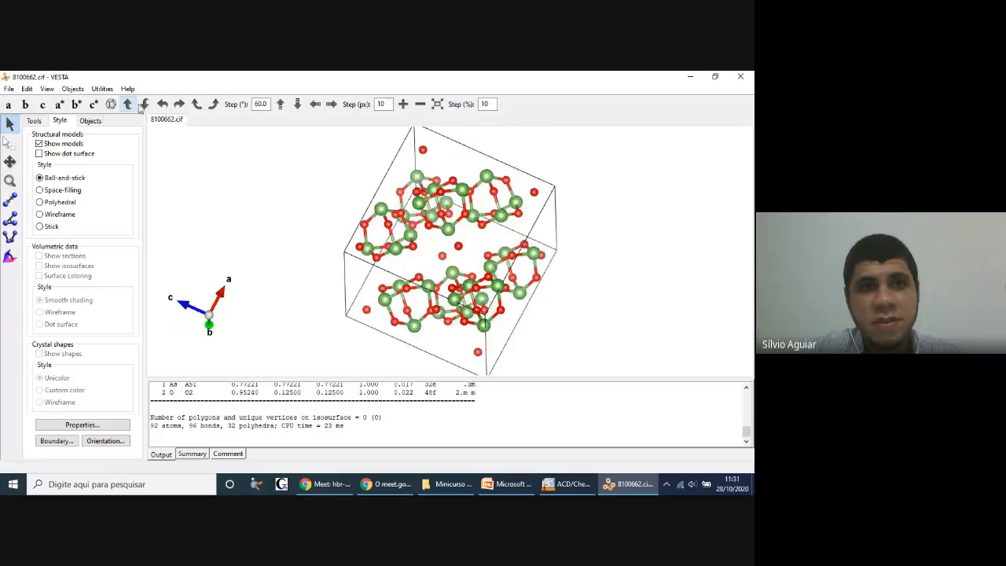
{"action": "left_click", "coordinate": [147, 107]}
{"action": "left_click", "coordinate": [146, 107]}
{"action": "left_click", "coordinate": [146, 107]}
{"action": "left_click", "coordinate": [146, 107]}
{"action": "left_click", "coordinate": [147, 107]}
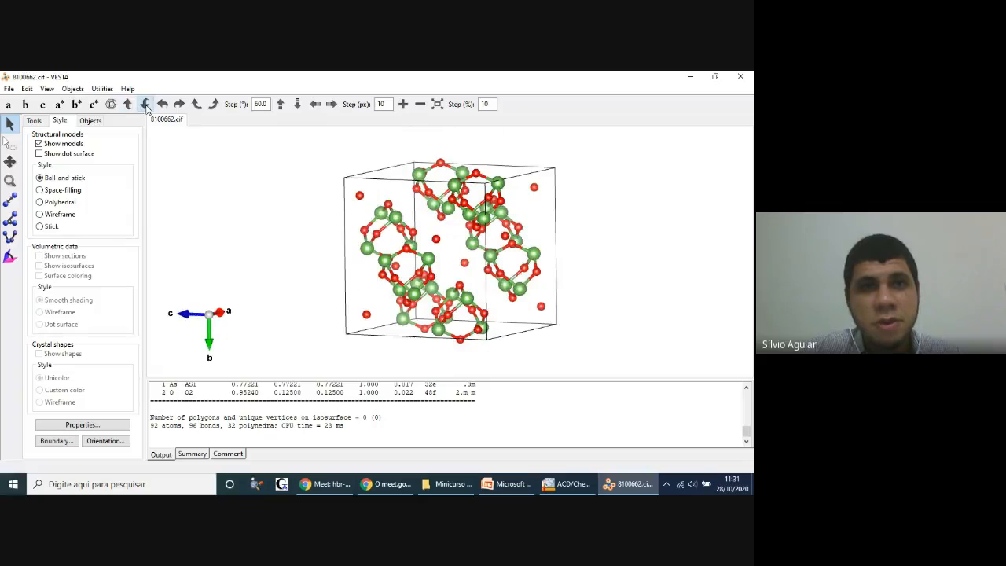
Step: Rotate the structure in 60° steps about the vertical axis in both directions and repeatedly within the screen plane
{"action": "left_click", "coordinate": [163, 105]}
{"action": "left_click", "coordinate": [163, 105]}
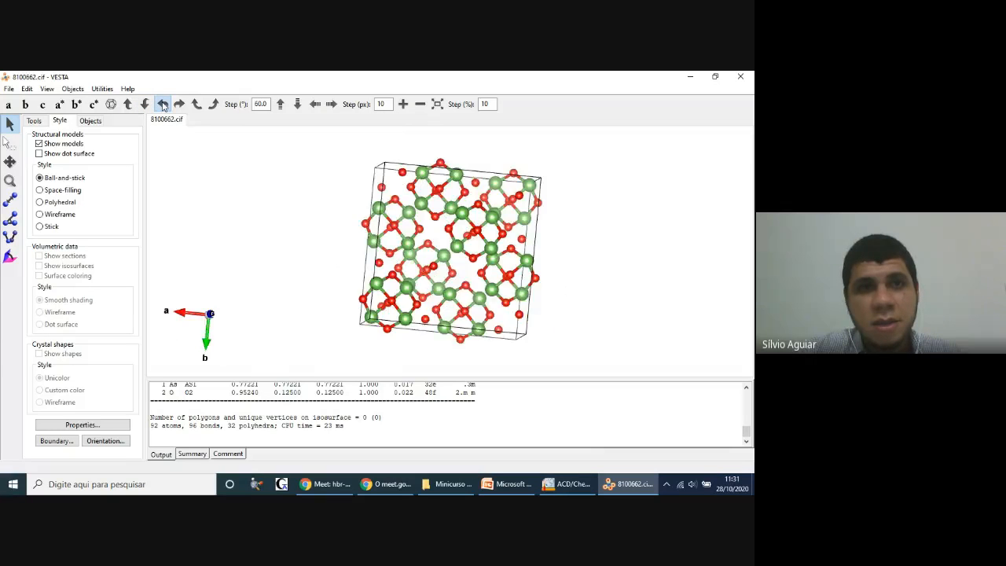
{"action": "left_click", "coordinate": [163, 106]}
{"action": "left_click", "coordinate": [180, 105]}
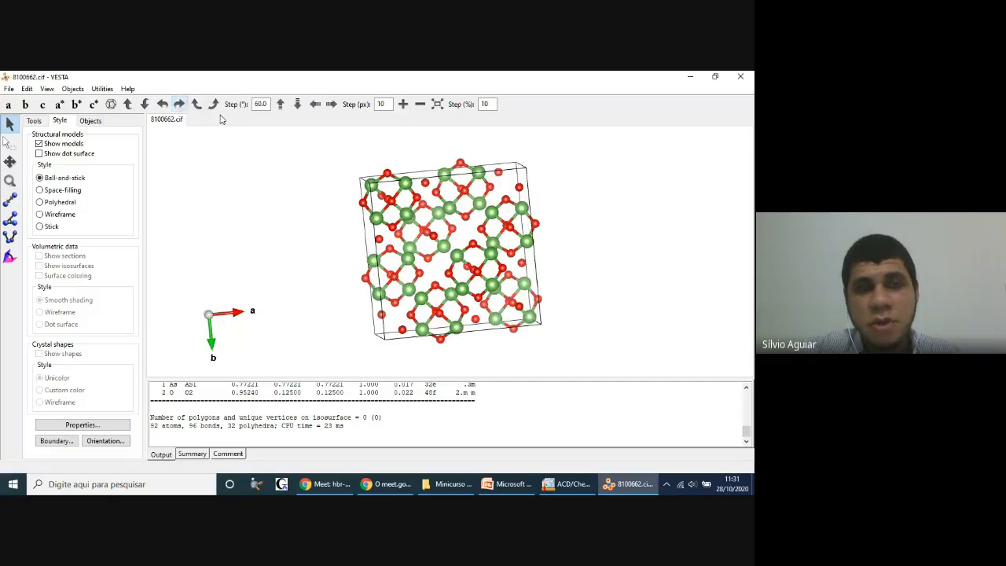
{"action": "left_click", "coordinate": [197, 105]}
{"action": "left_click", "coordinate": [196, 105]}
{"action": "left_click", "coordinate": [196, 105]}
{"action": "left_click", "coordinate": [197, 105]}
{"action": "left_click", "coordinate": [197, 105]}
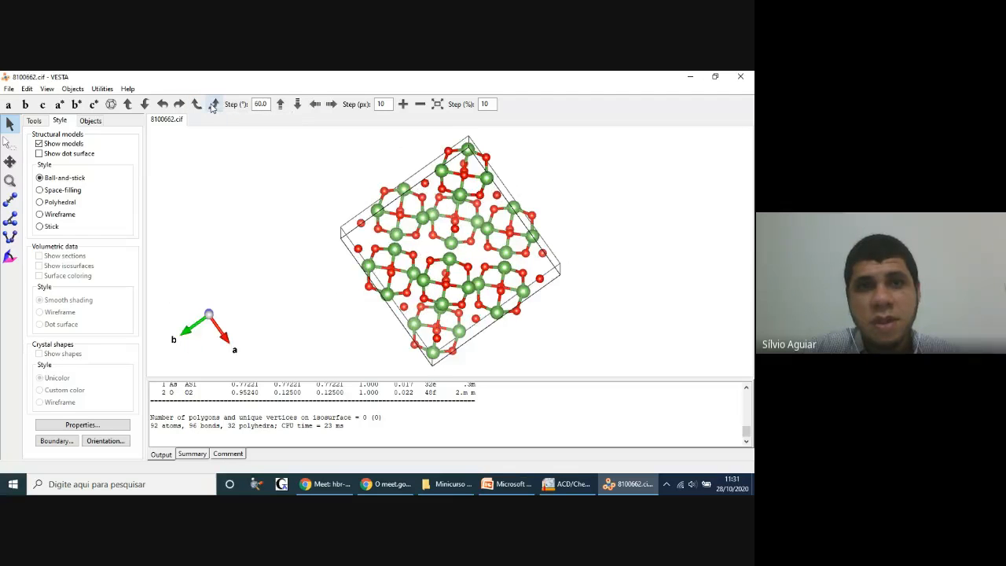
Step: Translate the structure up, down, left and right in 10 px steps
{"action": "left_click", "coordinate": [281, 104]}
{"action": "left_click", "coordinate": [298, 105]}
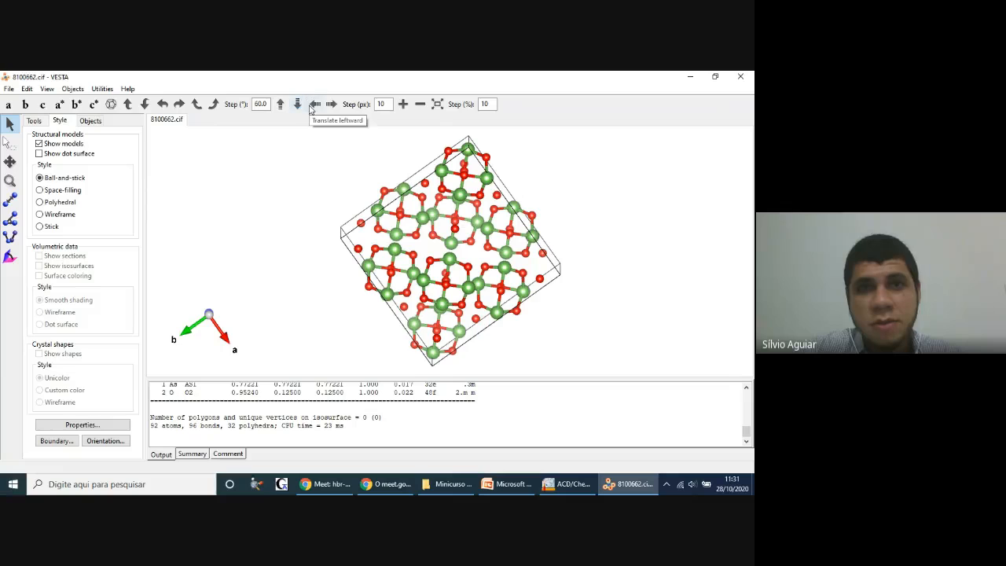
{"action": "left_click", "coordinate": [314, 103]}
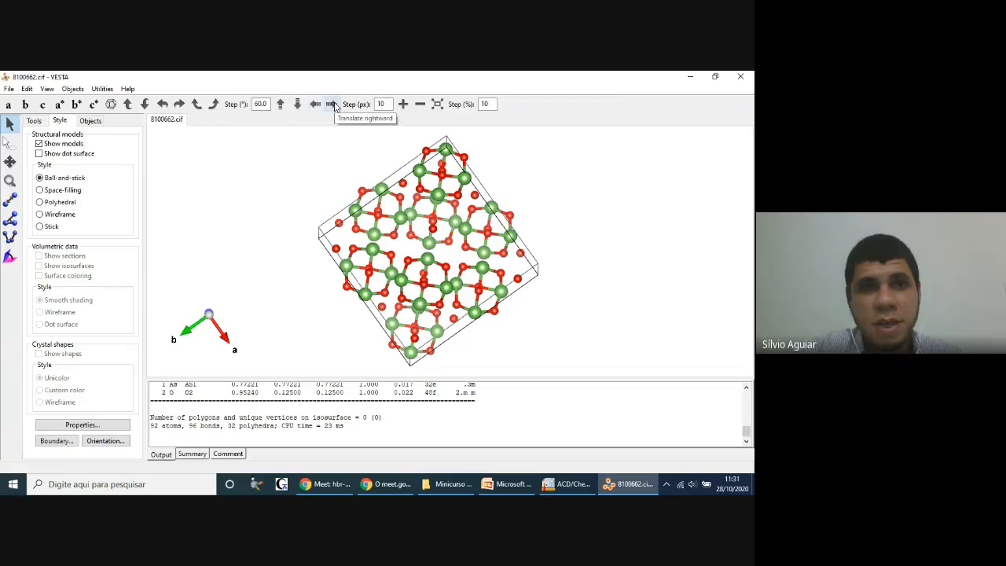
{"action": "left_click", "coordinate": [332, 105]}
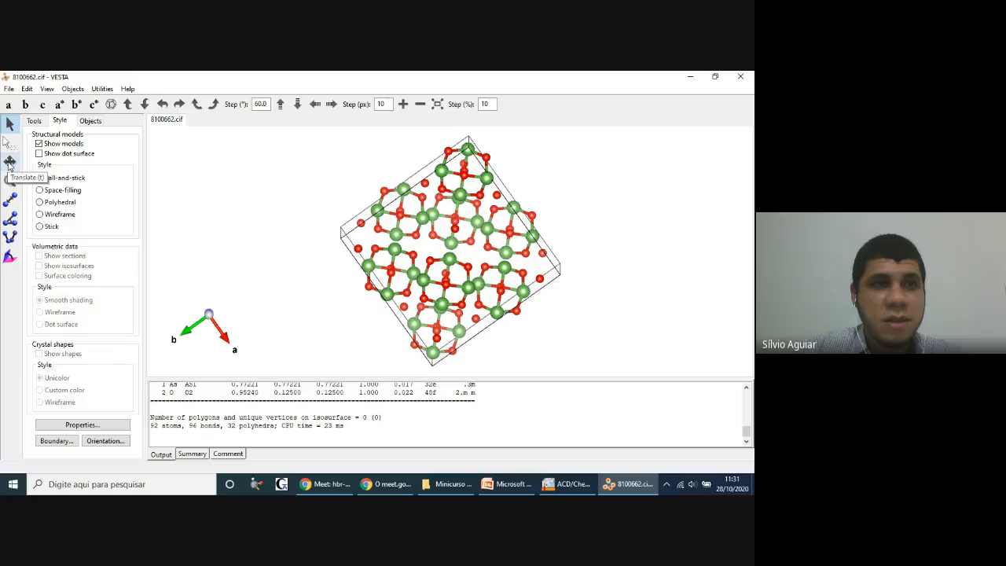
Step: Shift the structure slightly with the Translate tool and adjust its size a little with the Magnify tool
{"action": "left_click", "coordinate": [9, 162]}
{"action": "left_click_drag", "start_coordinate": [485, 213], "coordinate": [506, 223]}
{"action": "left_click", "coordinate": [10, 180]}
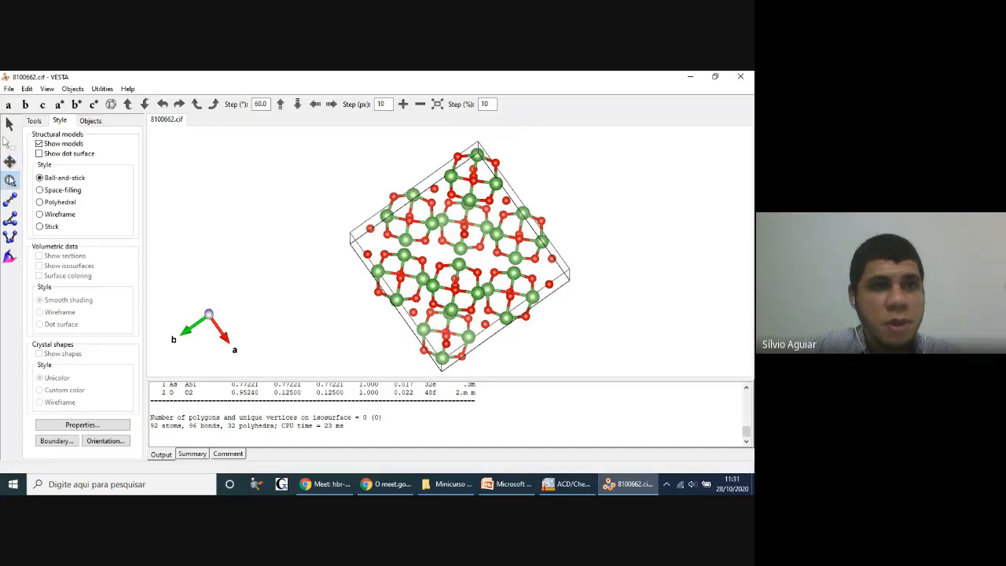
{"action": "mouse_move", "coordinate": [331, 202]}
{"action": "left_mouse_down"}
{"action": "mouse_move", "coordinate": [511, 210]}
{"action": "mouse_move", "coordinate": [333, 206]}
{"action": "left_mouse_up"}
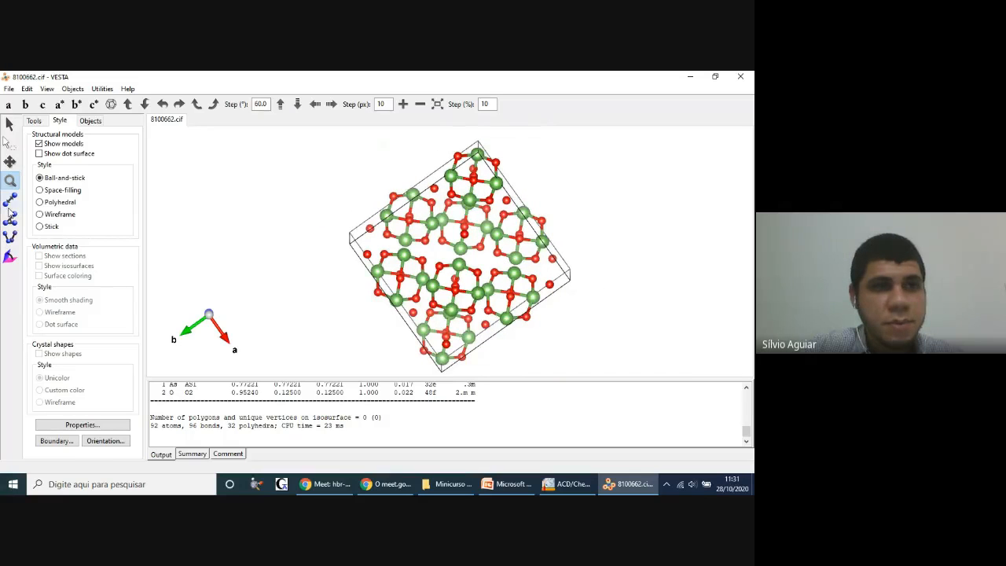
Step: Select the atoms of the unit cell by enclosing them in a selection rectangle with the Select tool
{"action": "left_click", "coordinate": [7, 141]}
{"action": "left_click_drag", "start_coordinate": [296, 149], "coordinate": [636, 352]}
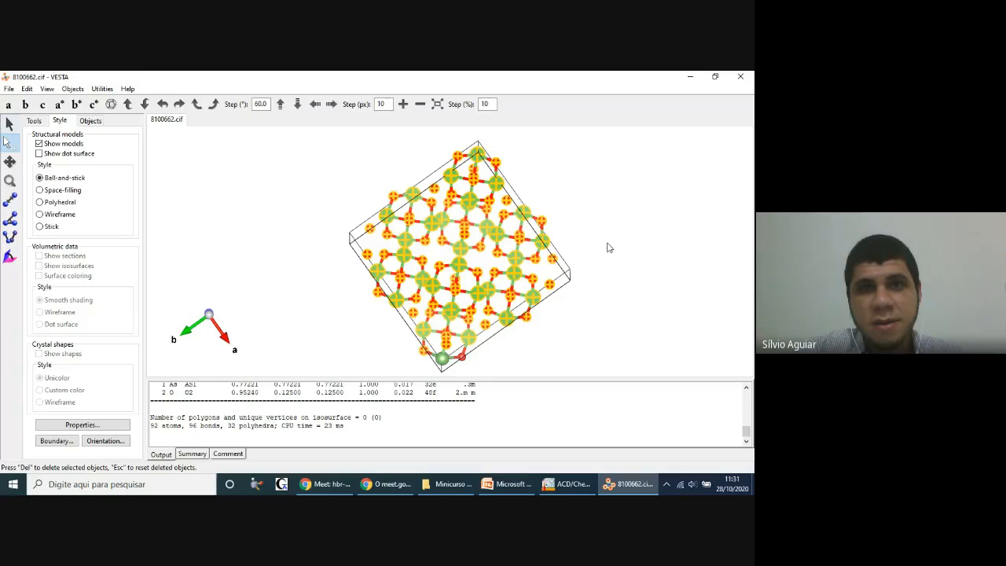
Step: Measure the bond length between an As atom and its neighbouring O atom near the cell's upper corner, and highlight the result in the output
{"action": "left_click", "coordinate": [10, 200]}
{"action": "left_click", "coordinate": [453, 176]}
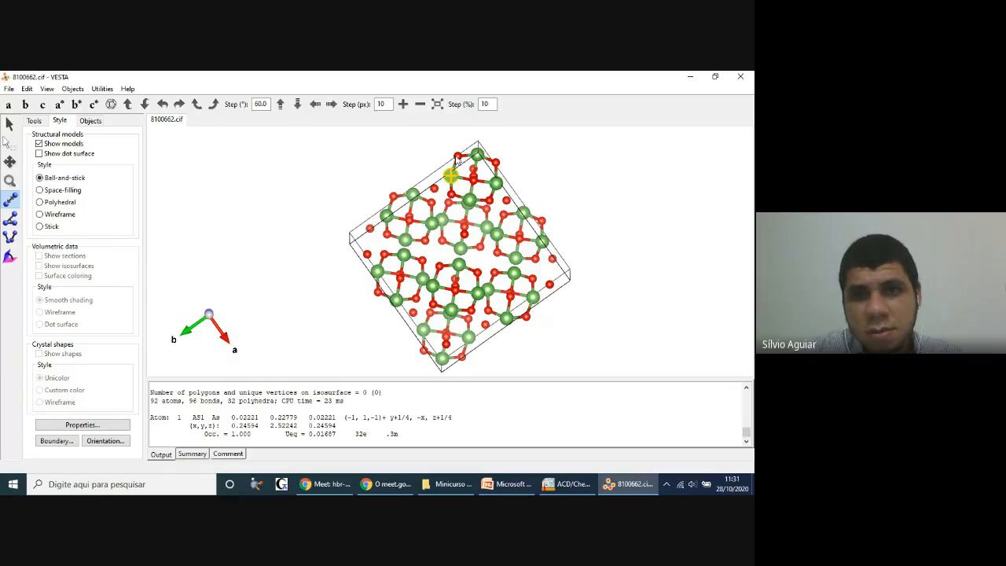
{"action": "left_click", "coordinate": [458, 157]}
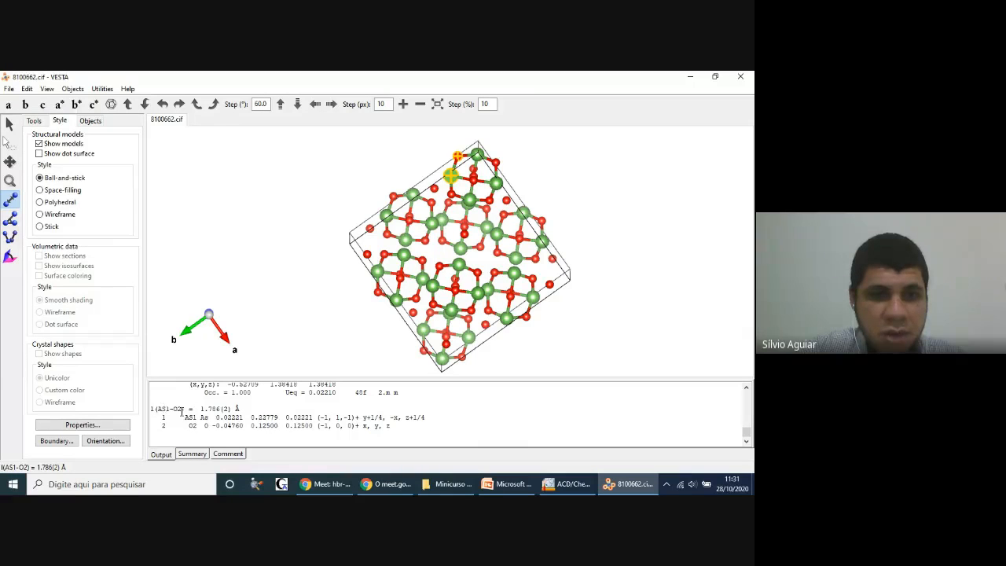
{"action": "left_click_drag", "start_coordinate": [237, 408], "coordinate": [201, 406]}
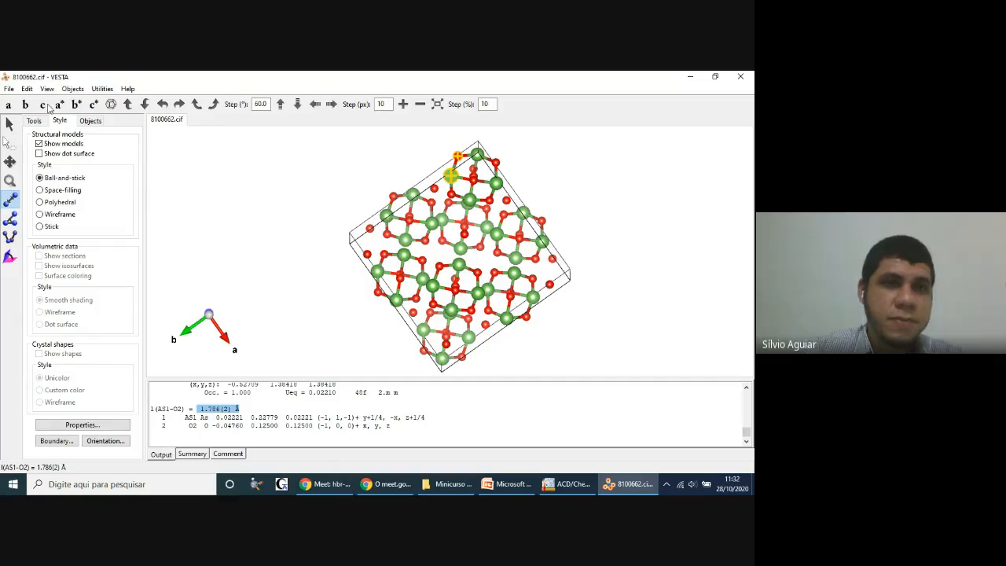
Step: Measure the As–O–As bond angle across three neighbouring atoms near the cell's upper-left edge, and highlight the result in the output
{"action": "left_click", "coordinate": [11, 219]}
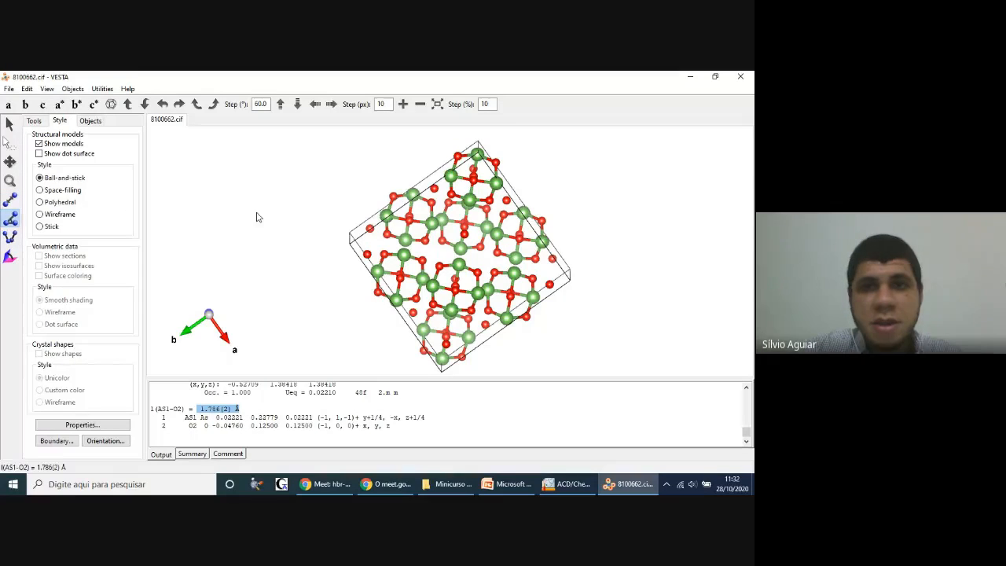
{"action": "left_click", "coordinate": [415, 196]}
{"action": "left_click", "coordinate": [413, 195]}
{"action": "left_click", "coordinate": [432, 203]}
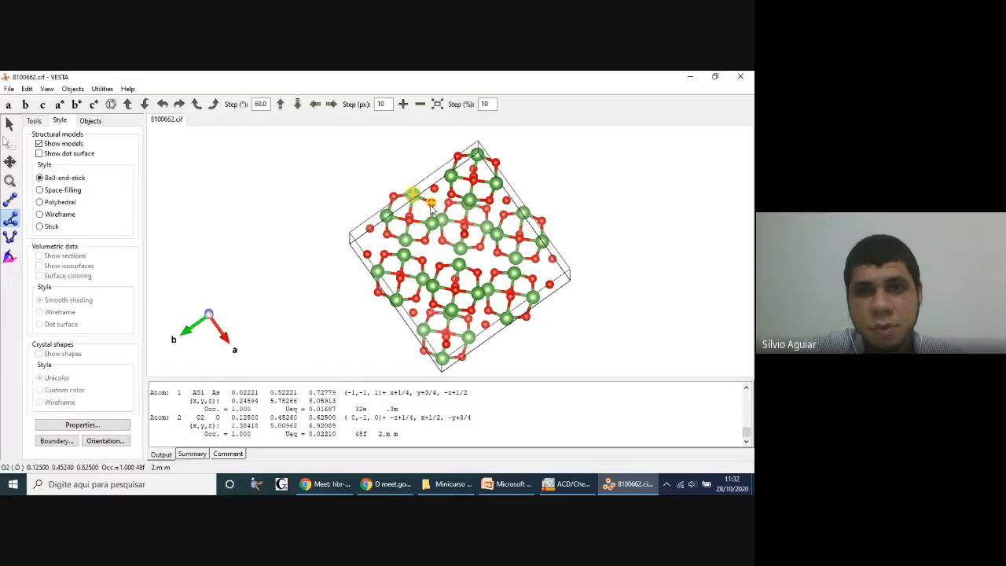
{"action": "left_click", "coordinate": [433, 223]}
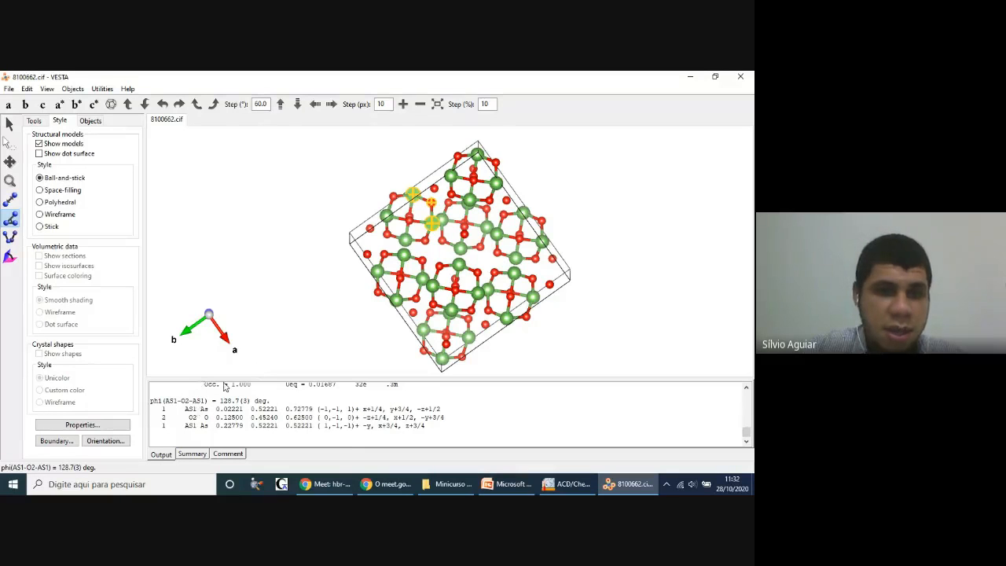
{"action": "left_click_drag", "start_coordinate": [270, 401], "coordinate": [220, 400]}
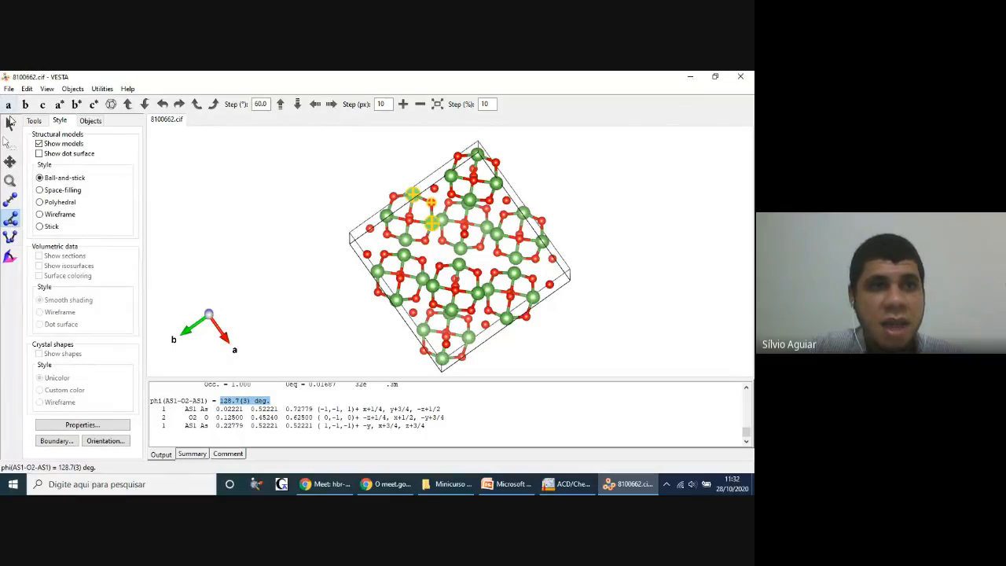
Step: Rotate the structure freely, adjust its size with the Magnify tool, and turn it so the c axis points right and b down
{"action": "left_click", "coordinate": [11, 126]}
{"action": "left_click_drag", "start_coordinate": [460, 181], "coordinate": [415, 214]}
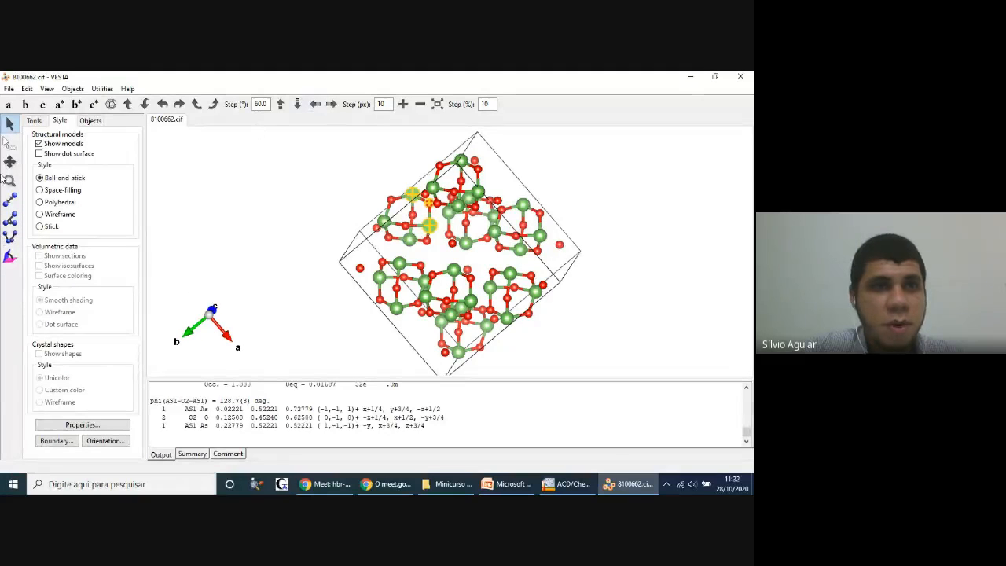
{"action": "left_click", "coordinate": [10, 181]}
{"action": "scroll", "coordinate": [506, 253], "scroll_direction": "down", "scroll_amount": 4}
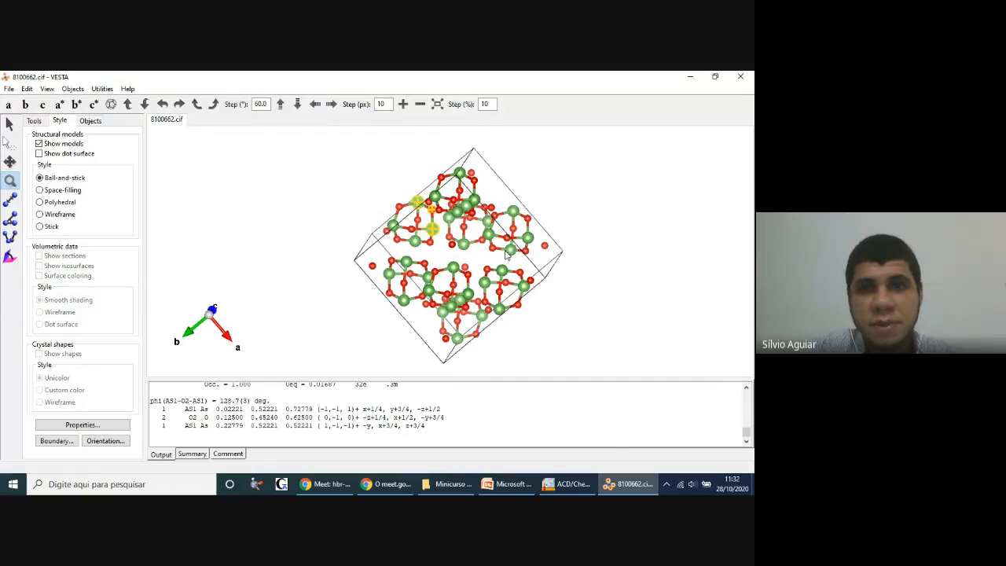
{"action": "scroll", "coordinate": [507, 253], "scroll_direction": "up", "scroll_amount": 4}
{"action": "scroll", "coordinate": [507, 253], "scroll_direction": "down", "scroll_amount": 3}
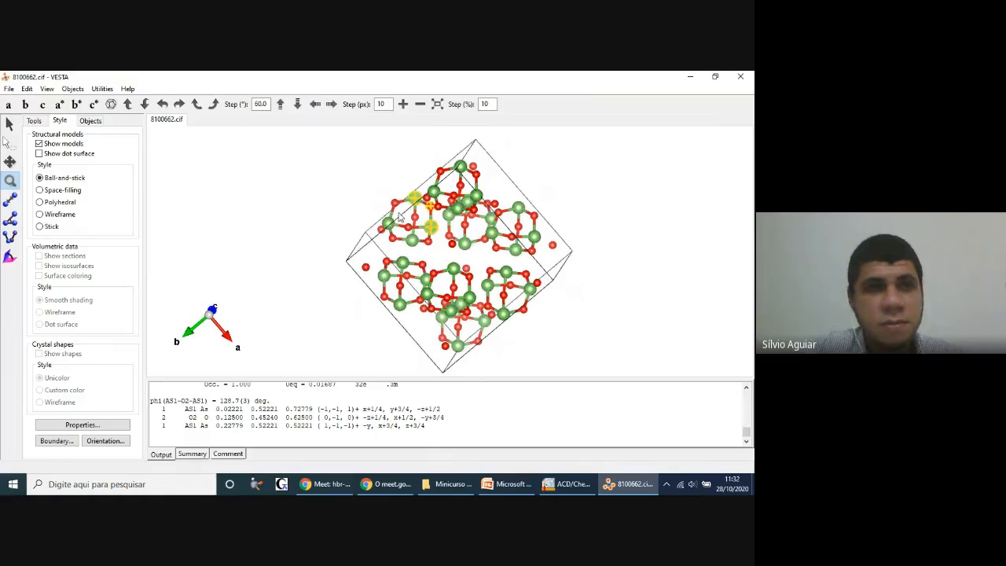
{"action": "left_click", "coordinate": [10, 124]}
{"action": "left_click_drag", "start_coordinate": [433, 226], "coordinate": [545, 269]}
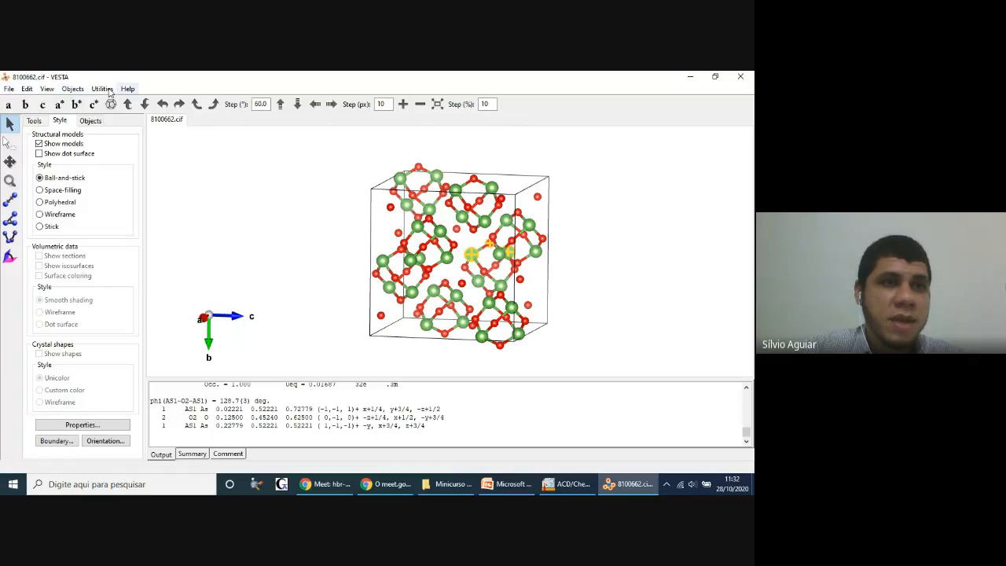
Step: Set the boundary's z range from -1 to 2, apply it, and rotate the extended structure to inspect it
{"action": "left_click", "coordinate": [72, 89]}
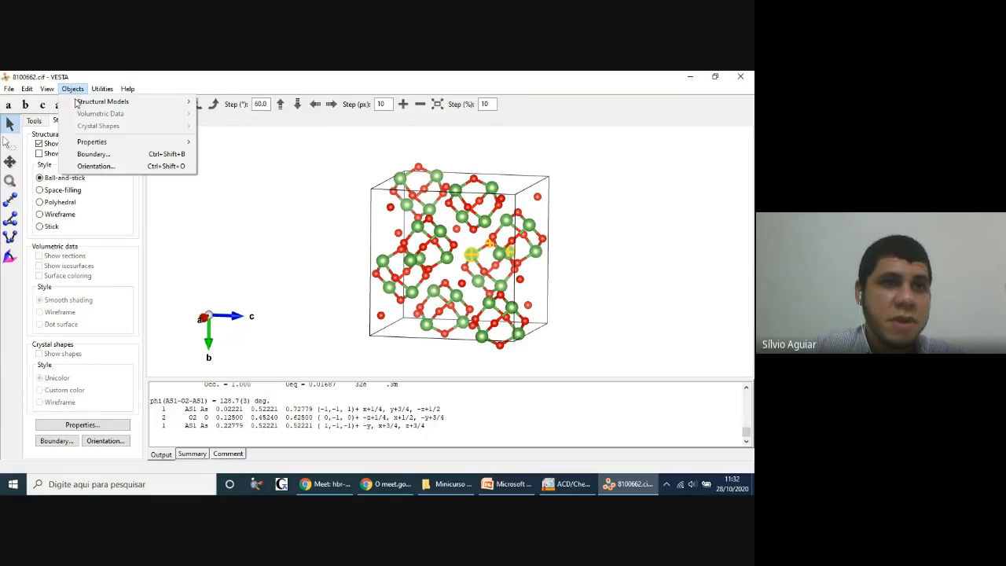
{"action": "left_click", "coordinate": [91, 155]}
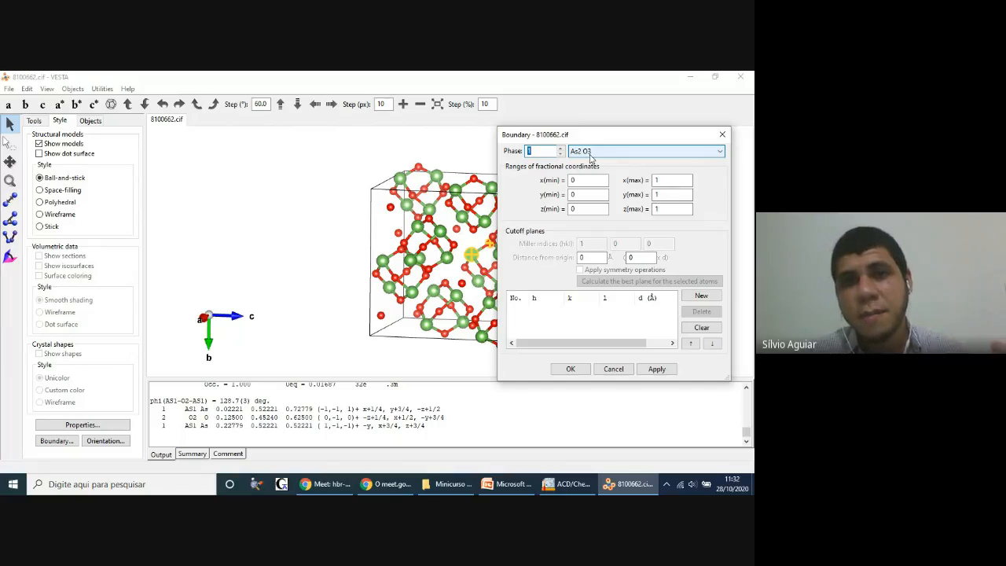
{"action": "left_click", "coordinate": [592, 209]}
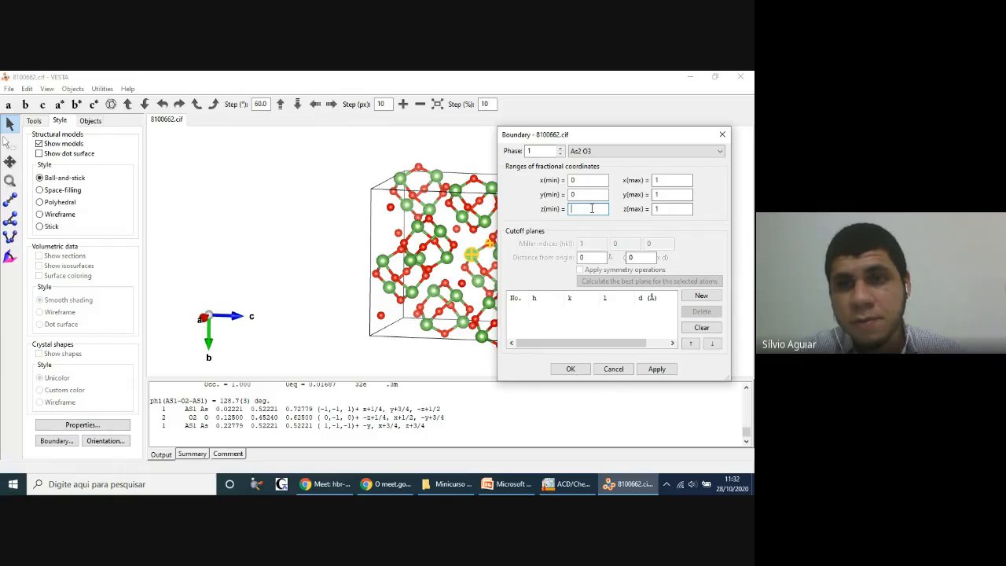
{"action": "type", "text": "-1"}
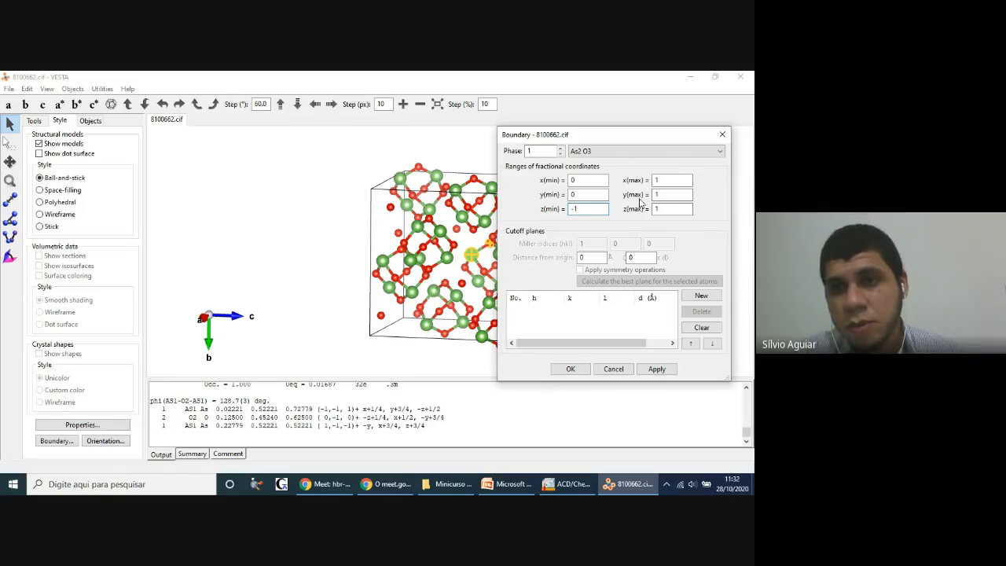
{"action": "left_click", "coordinate": [668, 210]}
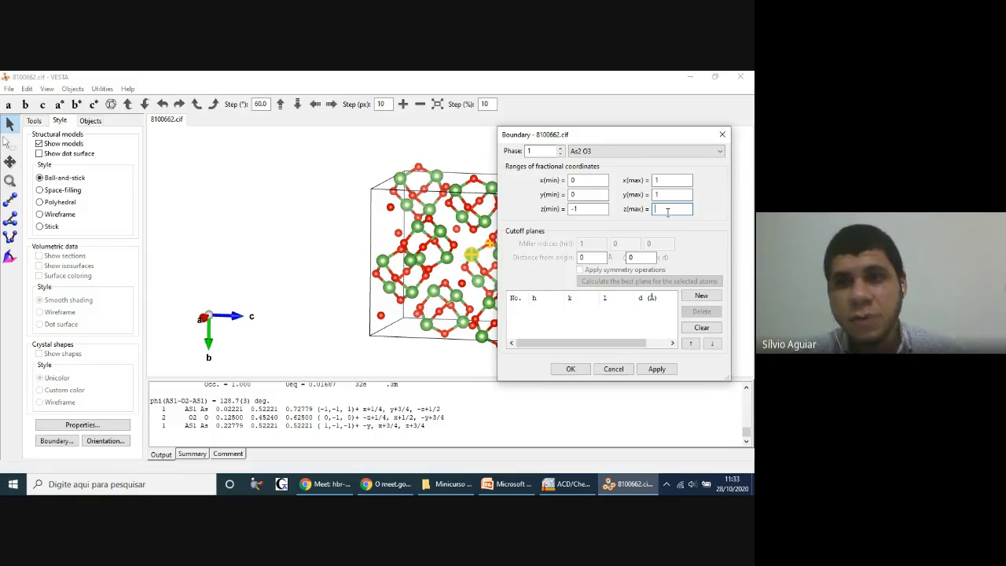
{"action": "type", "text": "2"}
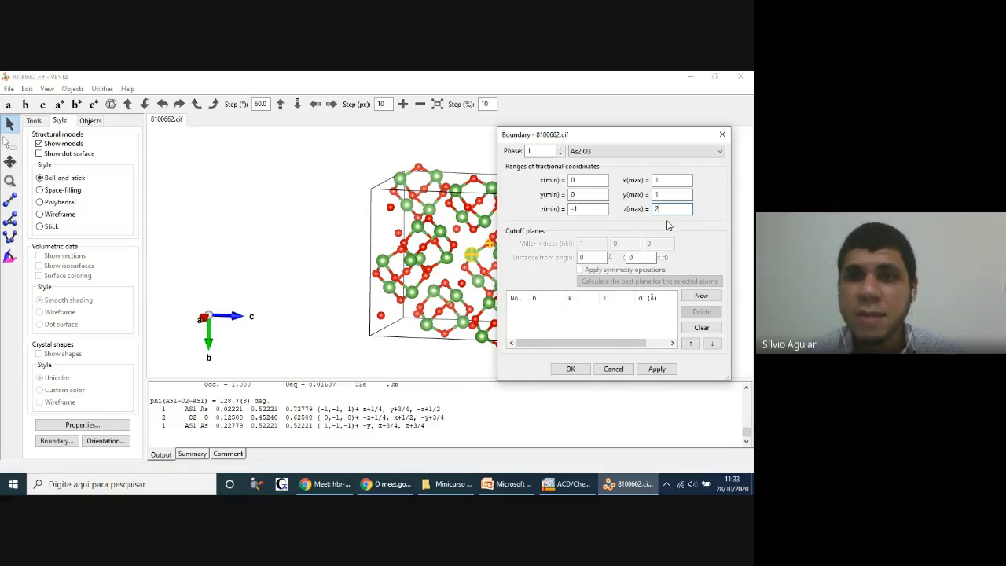
{"action": "left_click", "coordinate": [656, 369]}
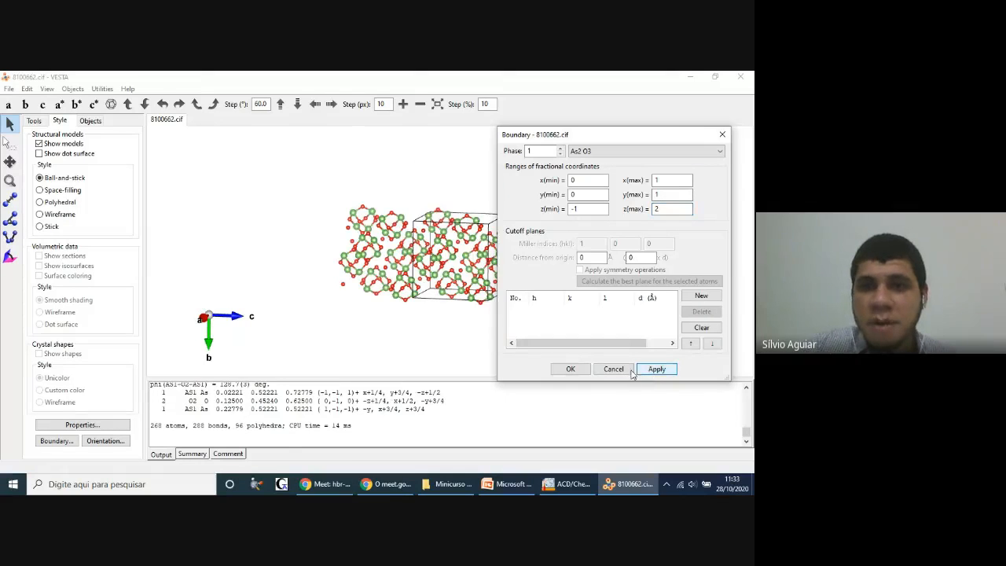
{"action": "left_click", "coordinate": [571, 369]}
{"action": "left_click_drag", "start_coordinate": [567, 283], "coordinate": [486, 268]}
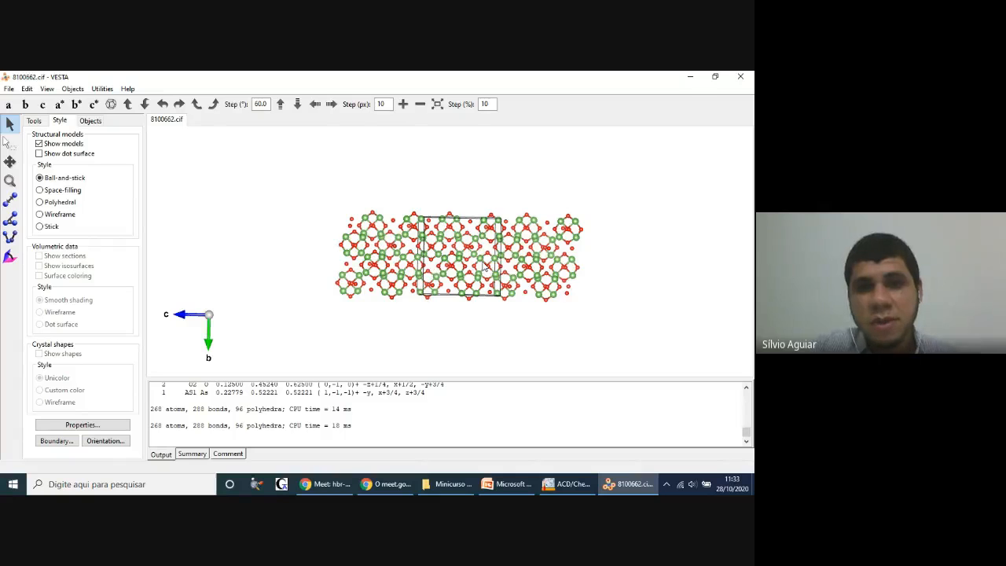
{"action": "left_click_drag", "start_coordinate": [507, 246], "coordinate": [535, 244]}
Step: Set the boundary's y range from -1 to 2, apply it, and rotate the expanded structure slightly
{"action": "left_click", "coordinate": [73, 89]}
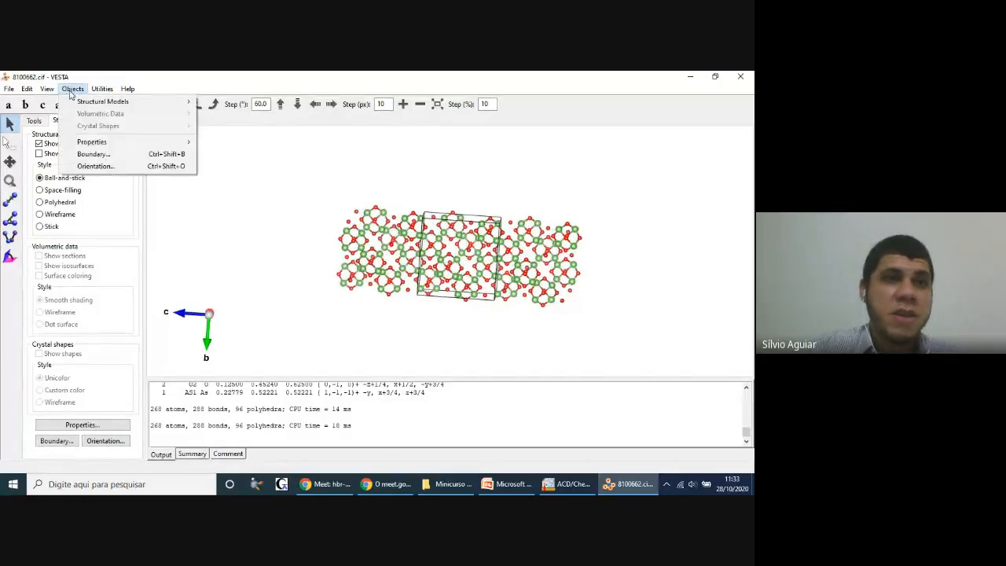
{"action": "left_click", "coordinate": [125, 156]}
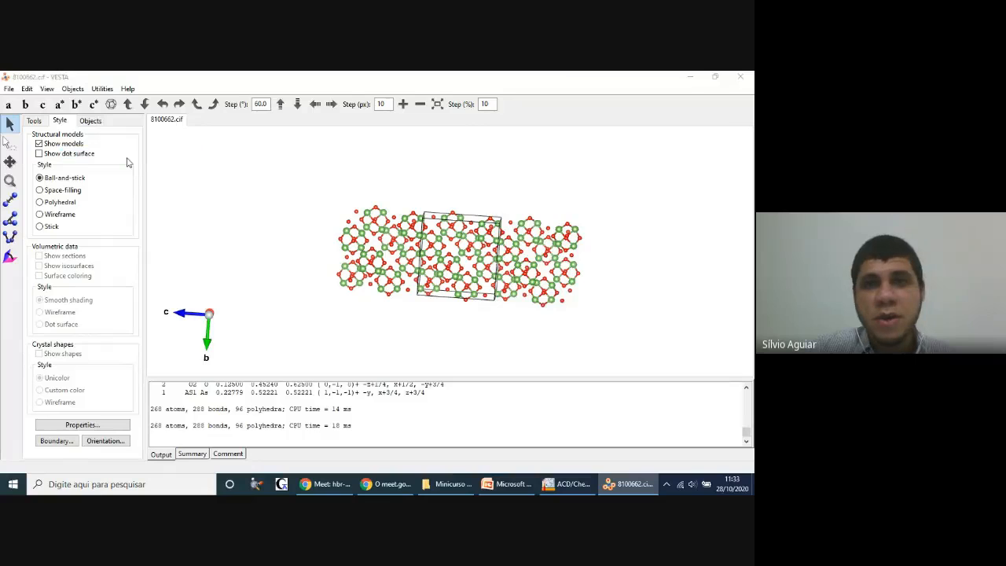
{"action": "left_click", "coordinate": [591, 193]}
{"action": "key", "text": "BackSpace"}
{"action": "type", "text": "-1"}
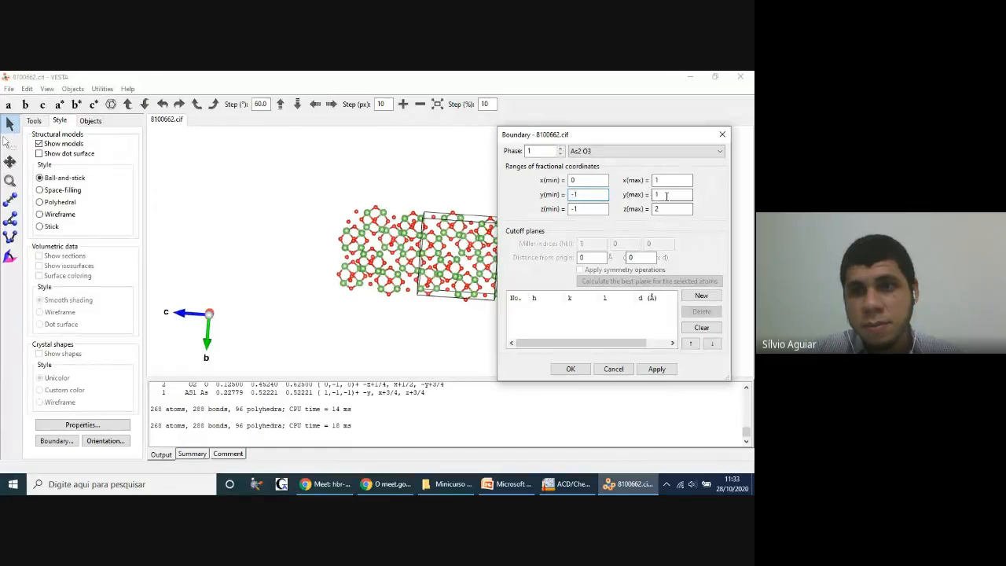
{"action": "left_click", "coordinate": [661, 194]}
{"action": "key", "text": "BackSpace"}
{"action": "type", "text": "2"}
{"action": "left_click", "coordinate": [653, 369]}
{"action": "left_click", "coordinate": [585, 369]}
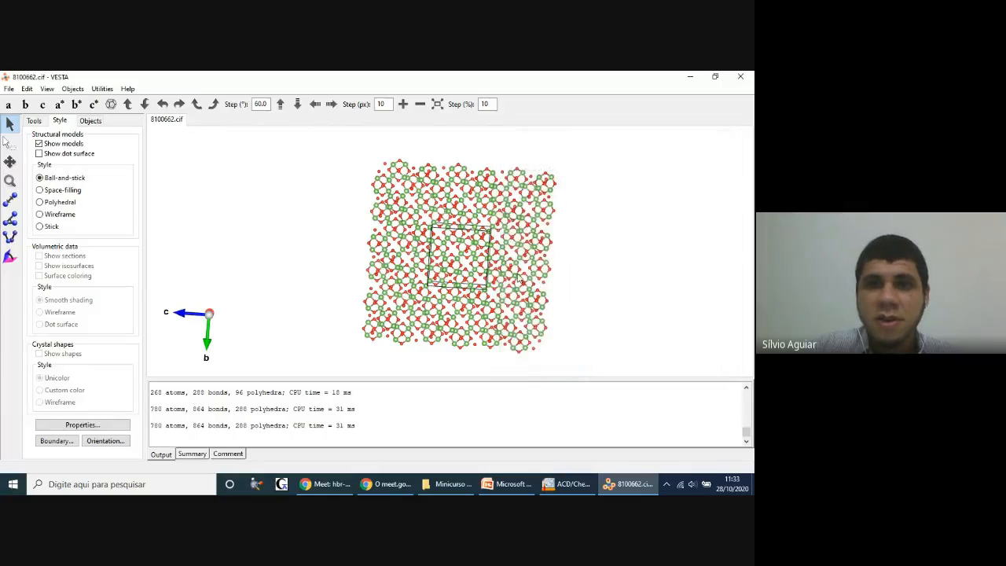
{"action": "left_click_drag", "start_coordinate": [306, 285], "coordinate": [222, 225]}
Step: Set the boundary's x range to match y and z, starting at -1, and inspect the expanded structure rotated and enlarged
{"action": "left_click", "coordinate": [82, 90]}
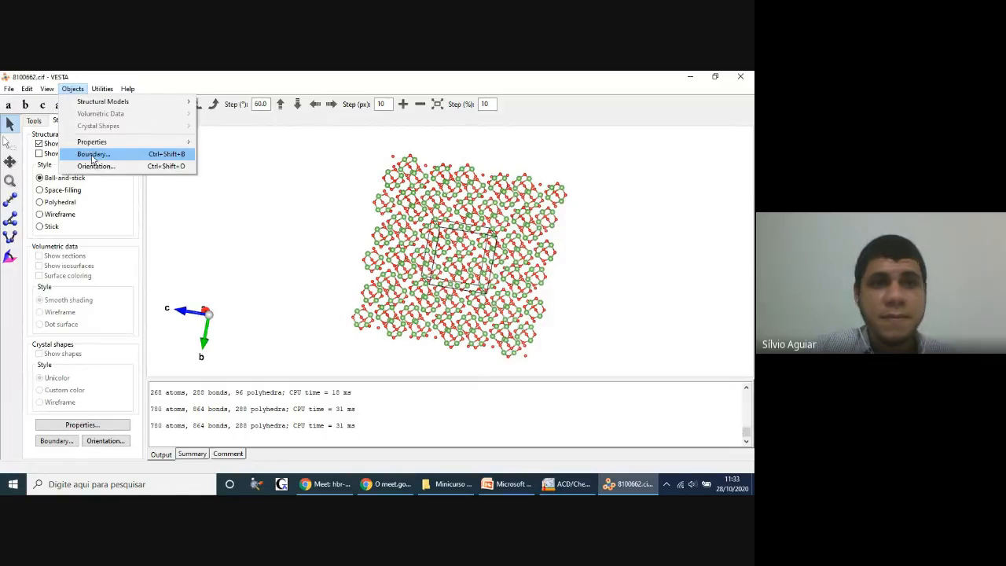
{"action": "left_click", "coordinate": [93, 156]}
{"action": "left_click", "coordinate": [585, 181]}
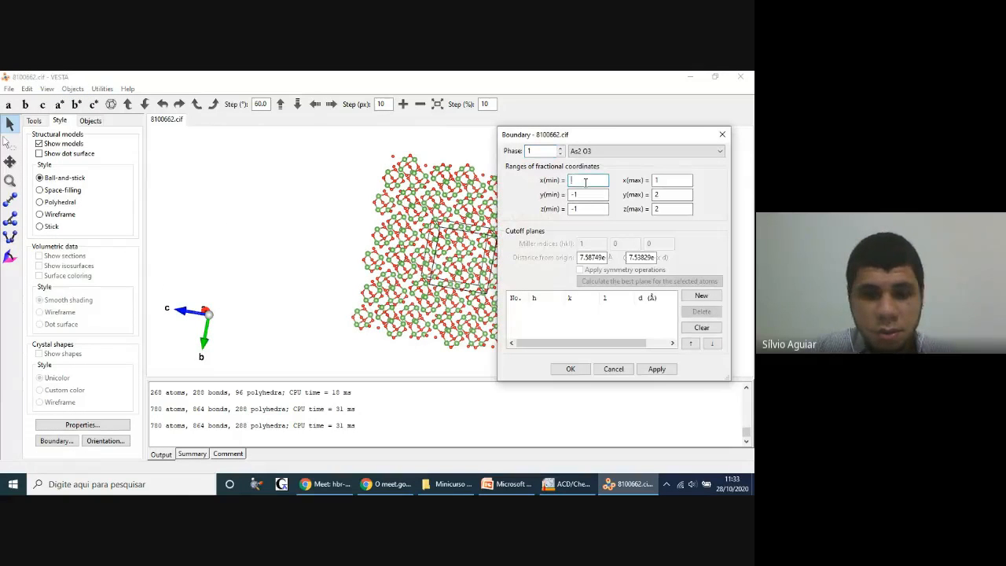
{"action": "left_click", "coordinate": [673, 179]}
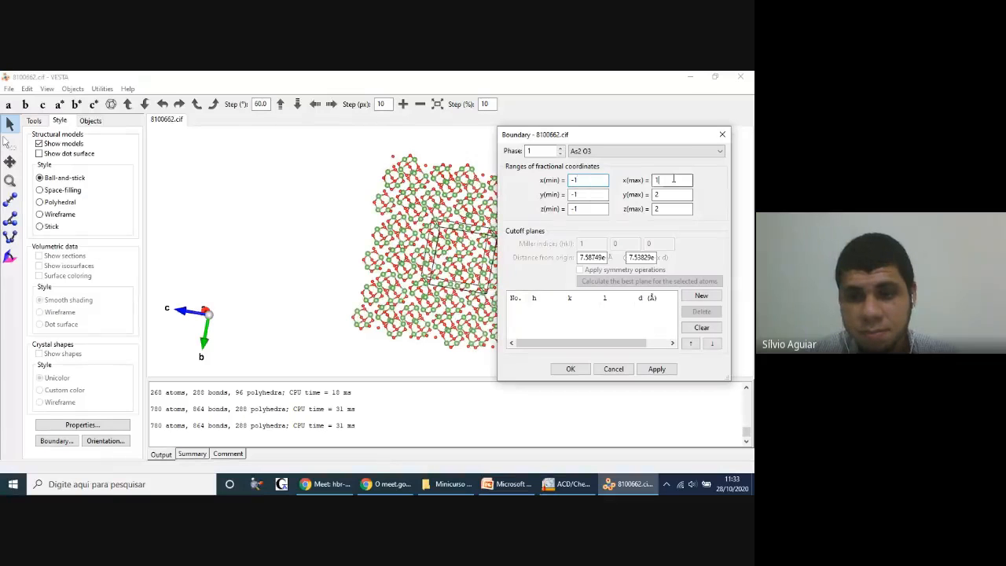
{"action": "left_click", "coordinate": [656, 368]}
{"action": "left_click", "coordinate": [567, 369]}
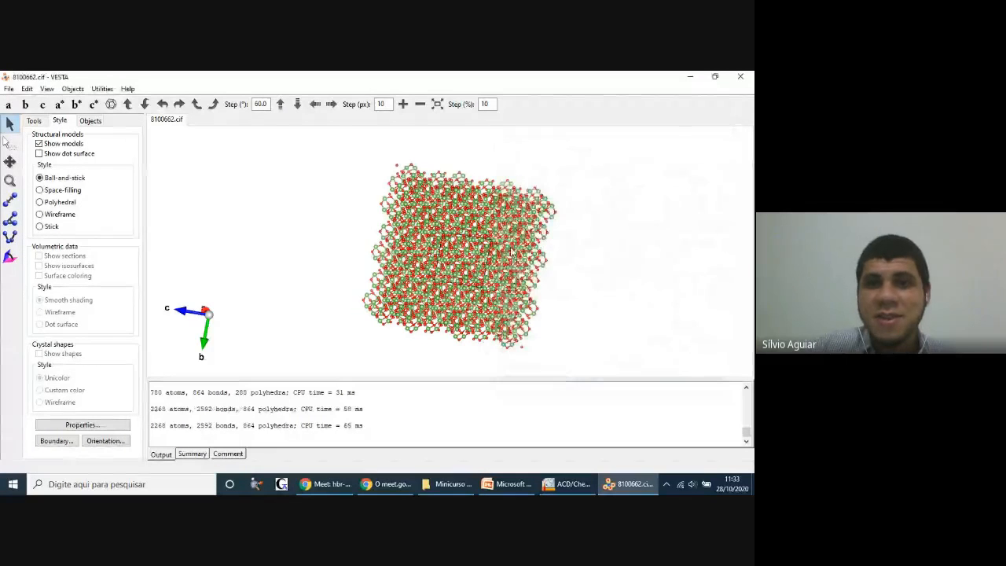
{"action": "left_click_drag", "start_coordinate": [472, 238], "coordinate": [372, 227]}
{"action": "scroll", "coordinate": [412, 246], "scroll_direction": "up", "scroll_amount": 5}
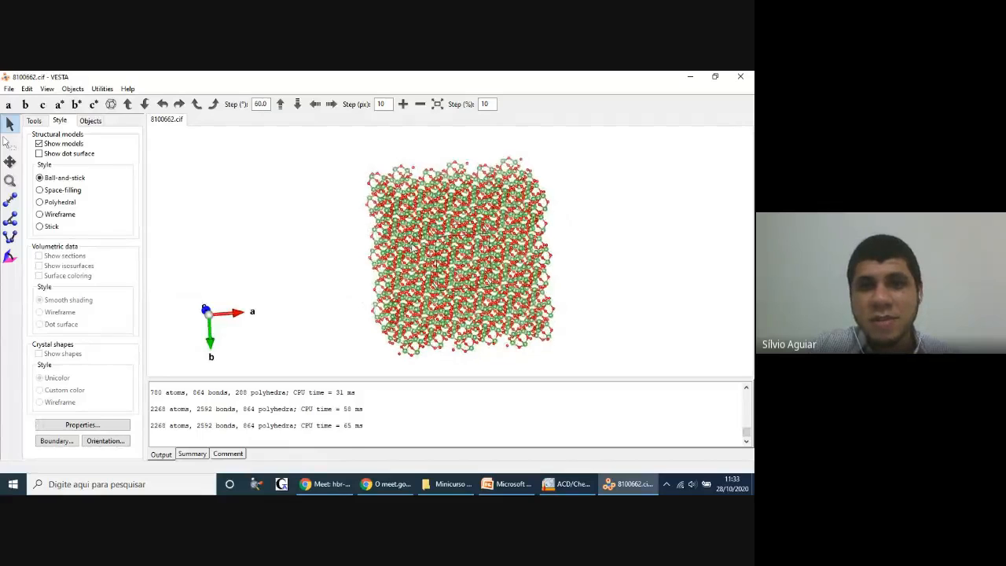
{"action": "scroll", "coordinate": [412, 245], "scroll_direction": "up", "scroll_amount": 2}
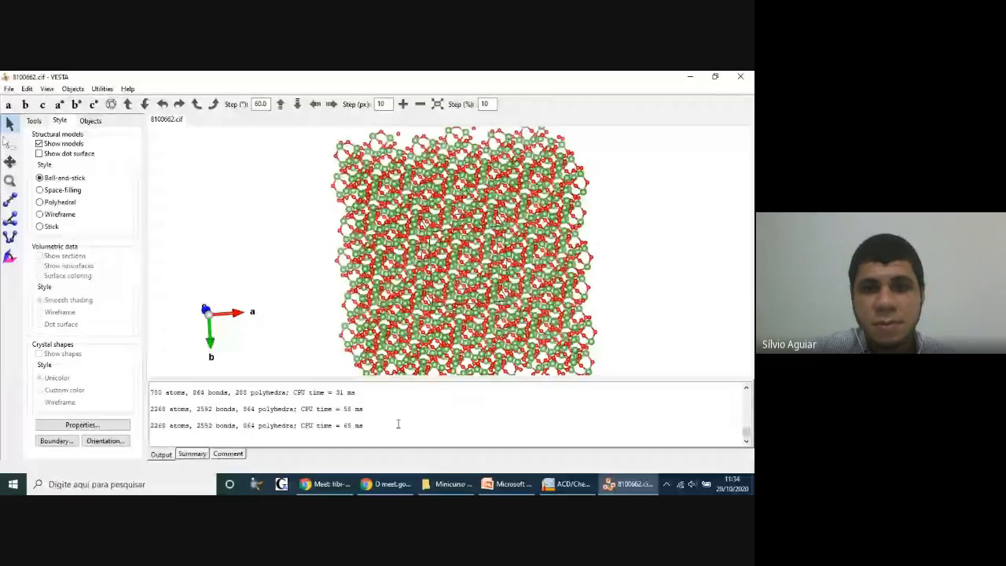
Step: Switch to the PowerPoint presentation, run the slide show from slide 50 through the Agradecimentos slide, and end the show
{"action": "left_click", "coordinate": [509, 484]}
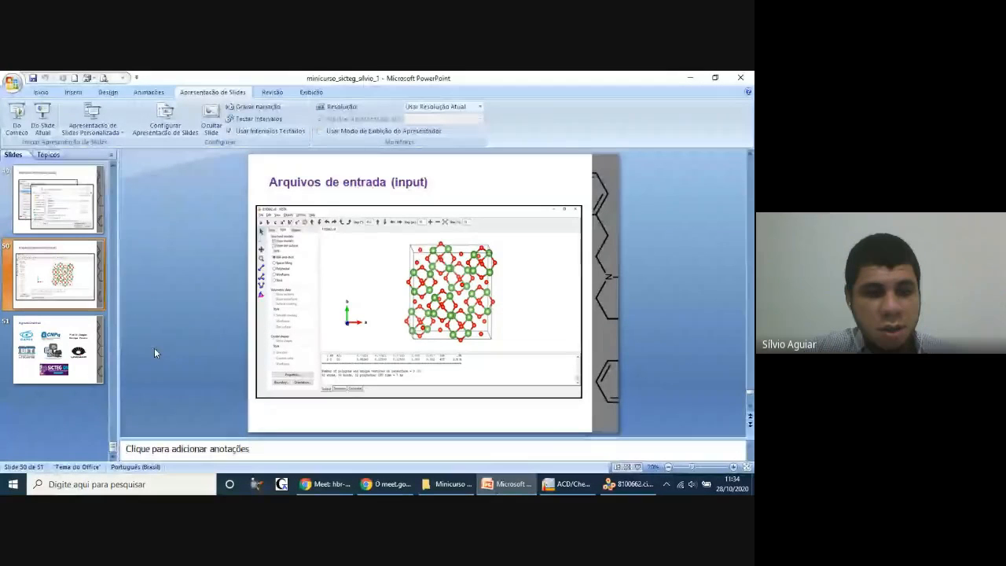
{"action": "left_click", "coordinate": [50, 126]}
{"action": "key", "text": "Right"}
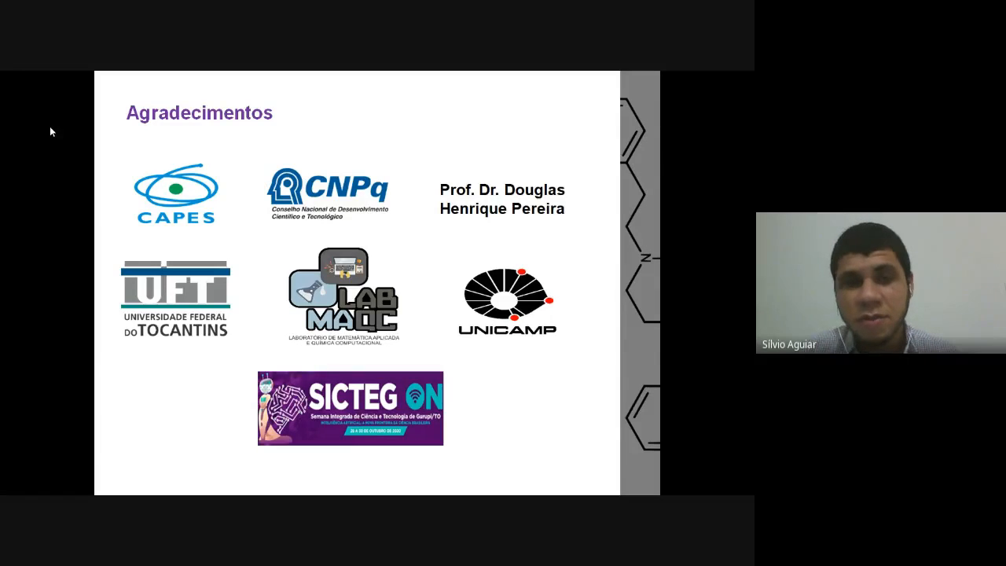
{"action": "left_click", "coordinate": [50, 127]}
{"action": "left_click", "coordinate": [50, 128]}
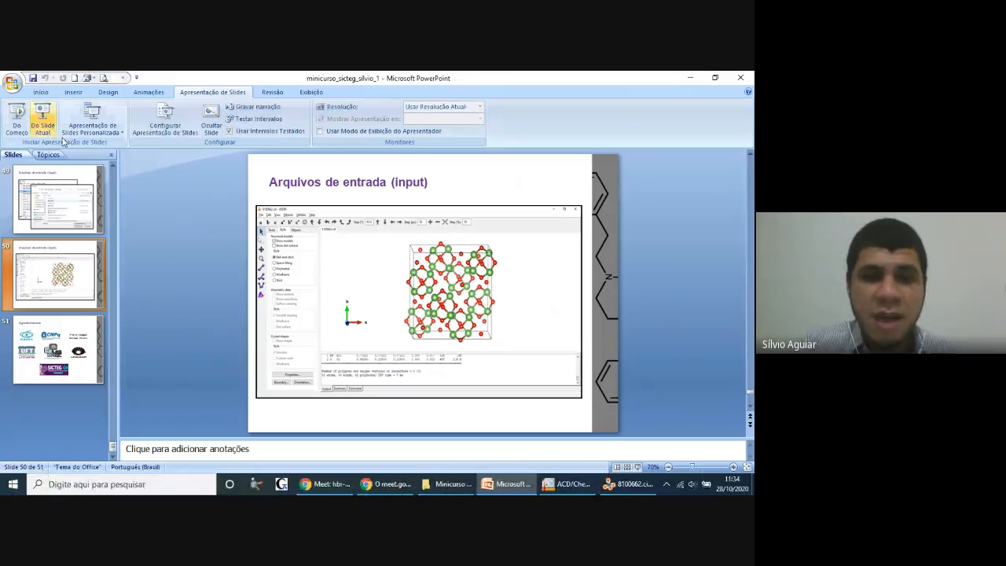
Step: Switch to the Google Meet call, turn off the camera, and set the system volume to 48
{"action": "left_click", "coordinate": [327, 484]}
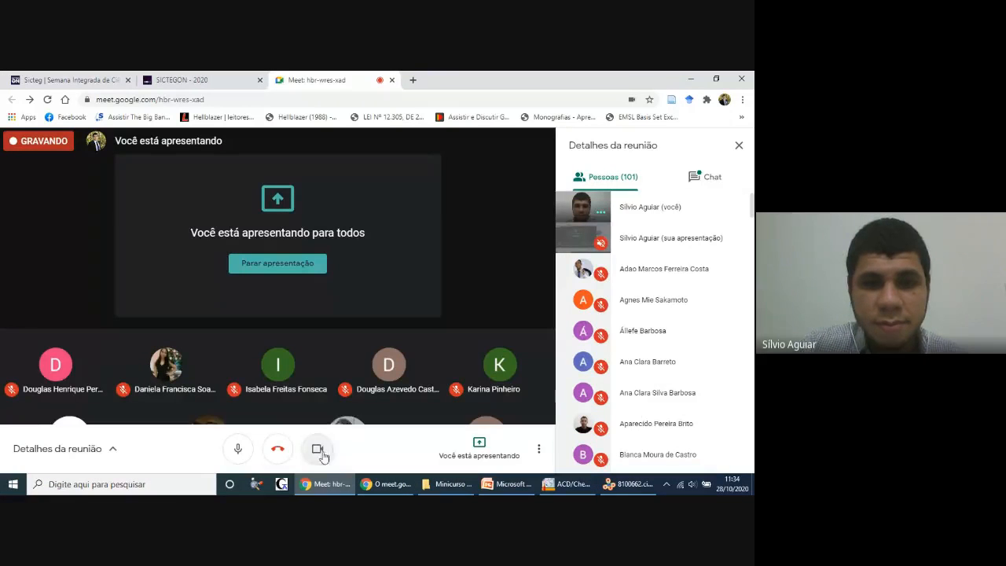
{"action": "left_click", "coordinate": [318, 448]}
{"action": "left_click", "coordinate": [692, 484]}
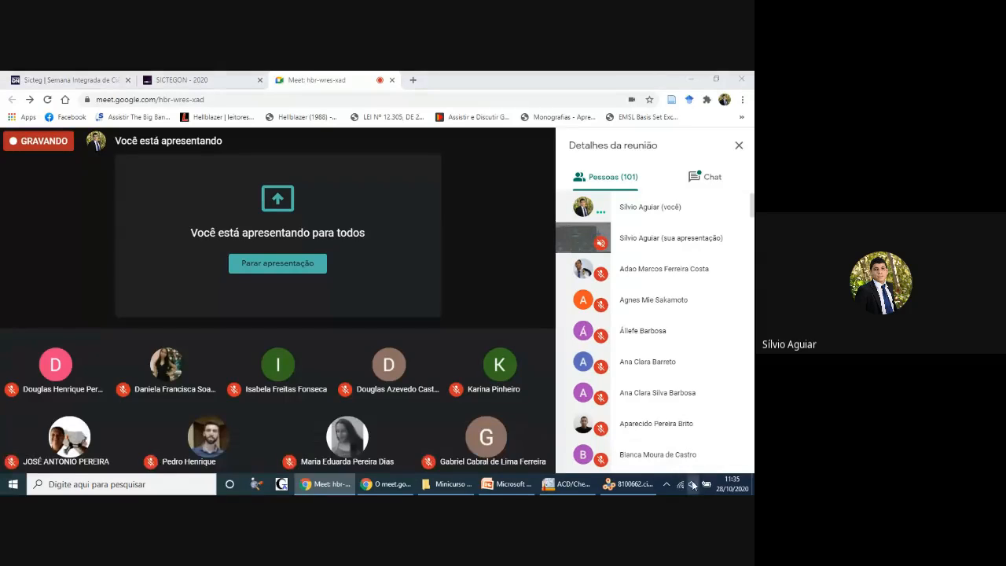
{"action": "scroll", "coordinate": [661, 456], "scroll_direction": "up", "scroll_amount": 9}
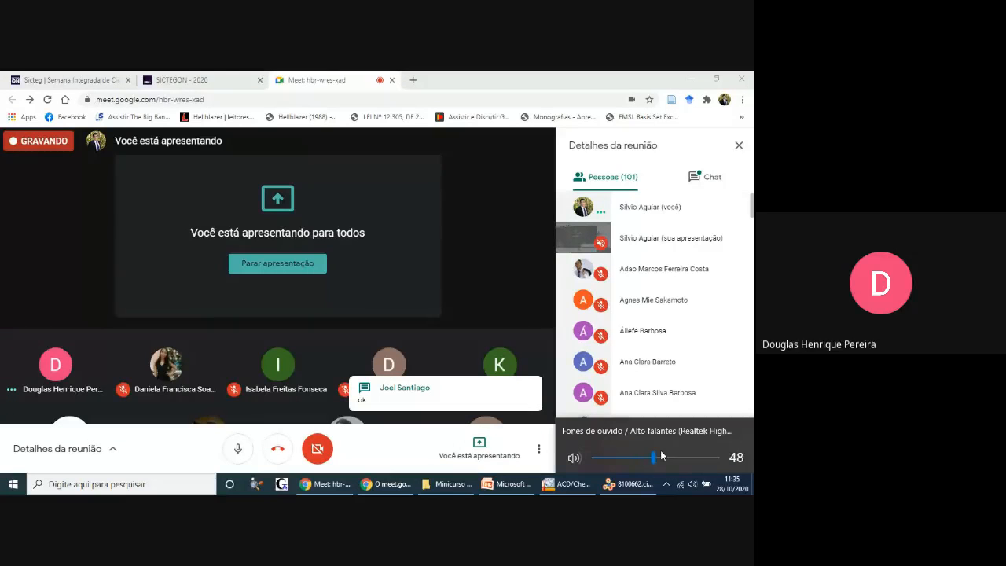
Step: Mute the microphone in the Google Meet call while another participant speaks, and unmute it to reply
{"action": "left_click", "coordinate": [678, 146]}
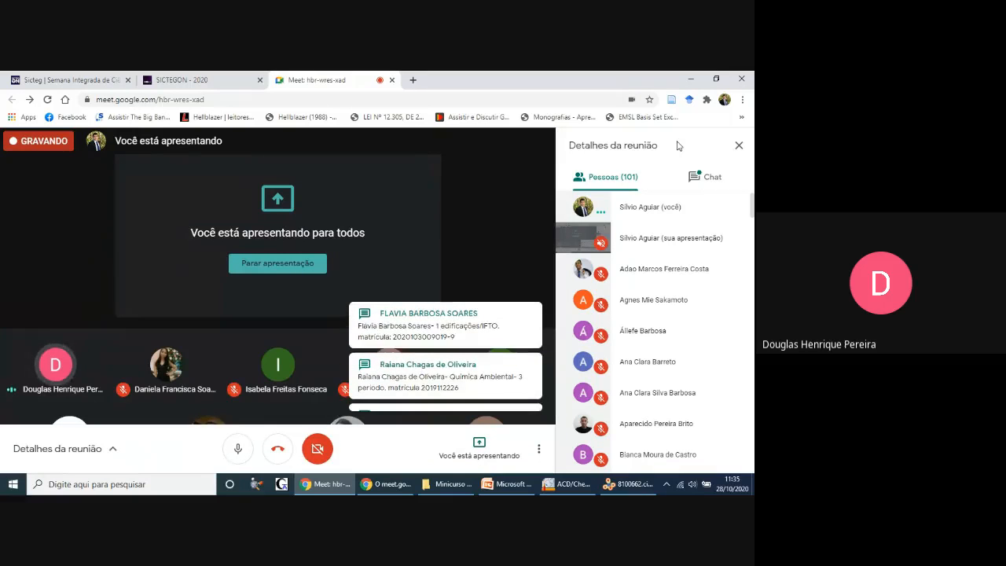
{"action": "left_click", "coordinate": [238, 450]}
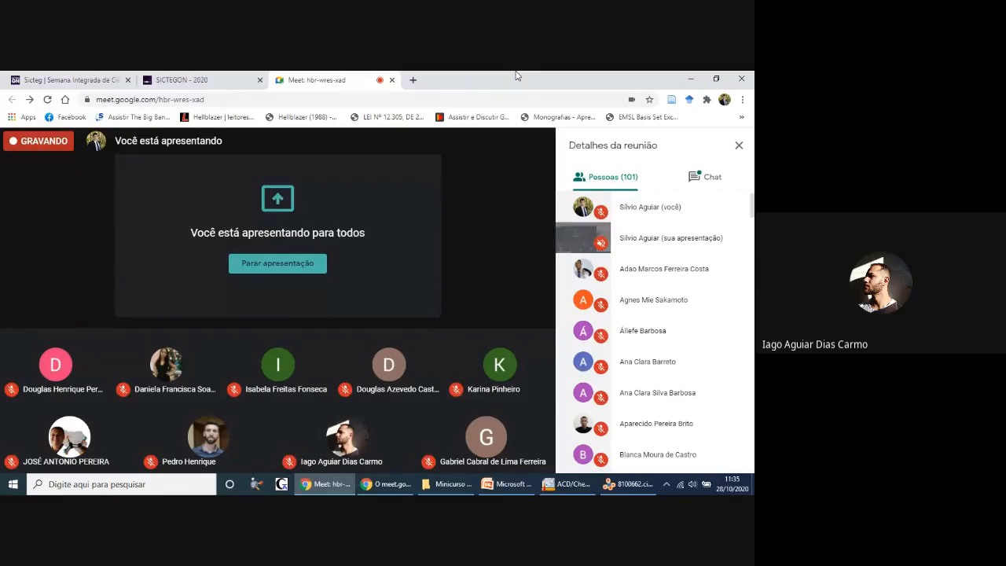
{"action": "key", "text": "ctrl+d"}
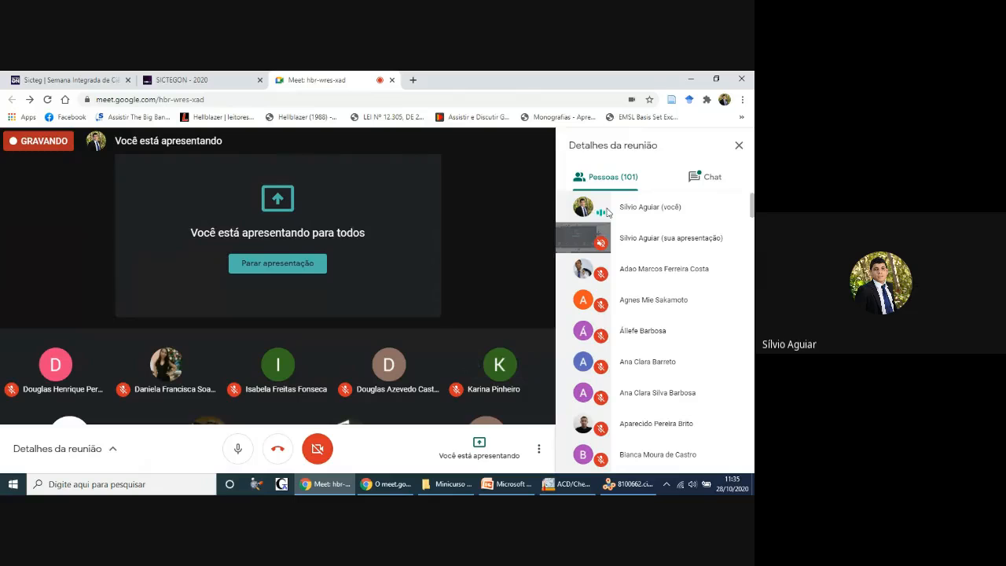
{"action": "mouse_move", "coordinate": [573, 493]}
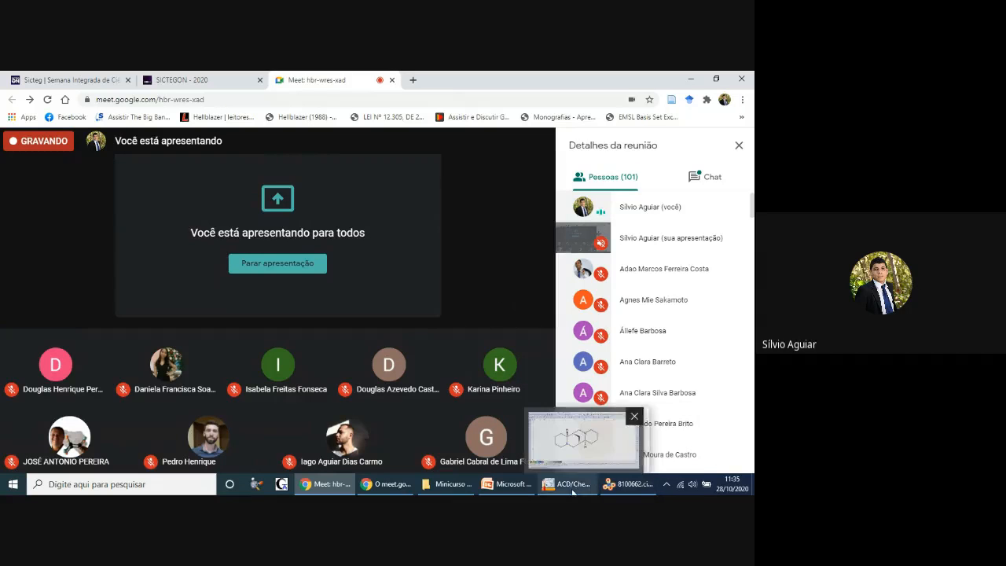
{"action": "left_click", "coordinate": [633, 488]}
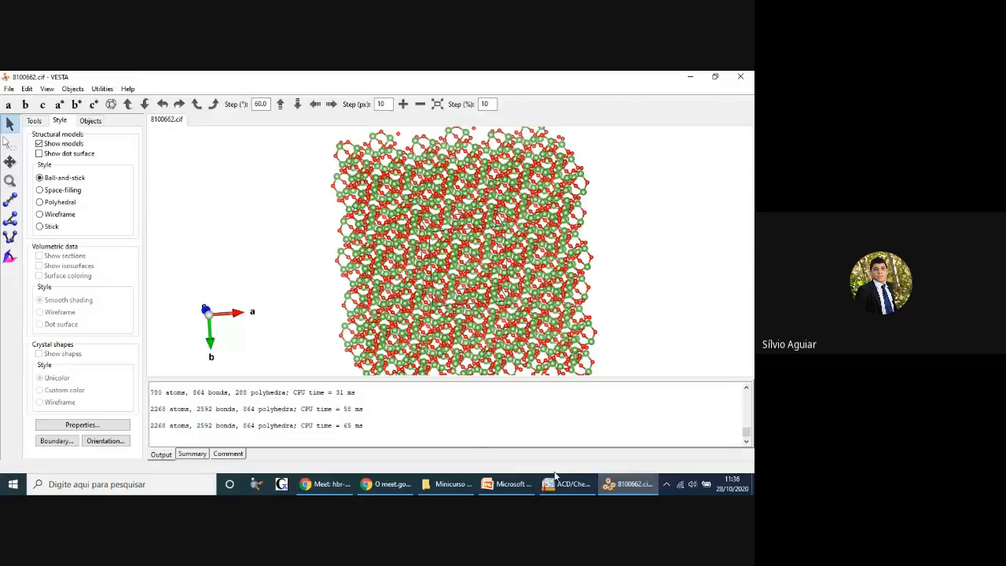
{"action": "left_click", "coordinate": [649, 489]}
{"action": "left_click", "coordinate": [635, 486]}
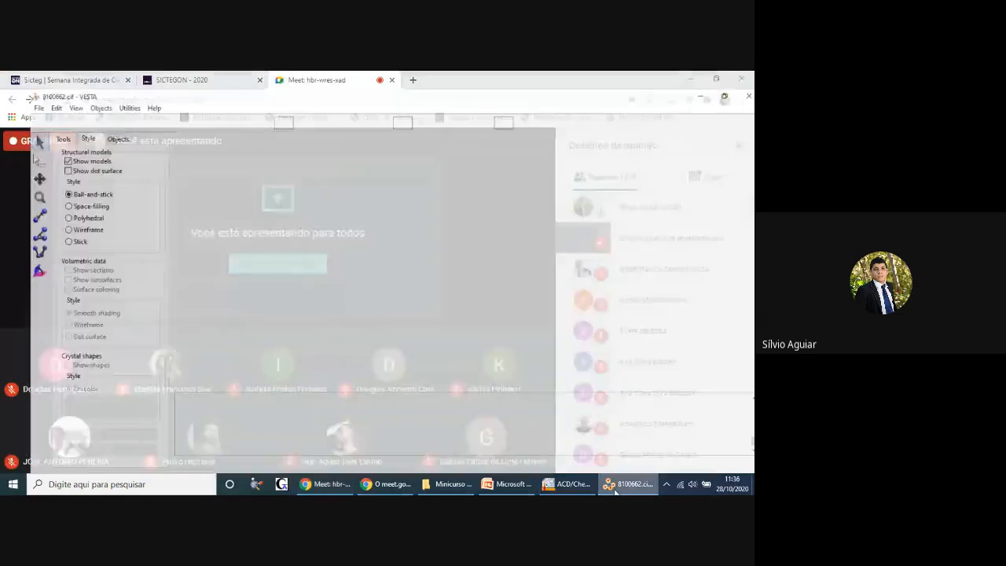
{"action": "left_click", "coordinate": [633, 485]}
Step: Switch to the PowerPoint presentation, start the slide show from slide 48, and go back to the Arquivos de entrada slide listing the structure data formats
{"action": "left_click", "coordinate": [507, 484]}
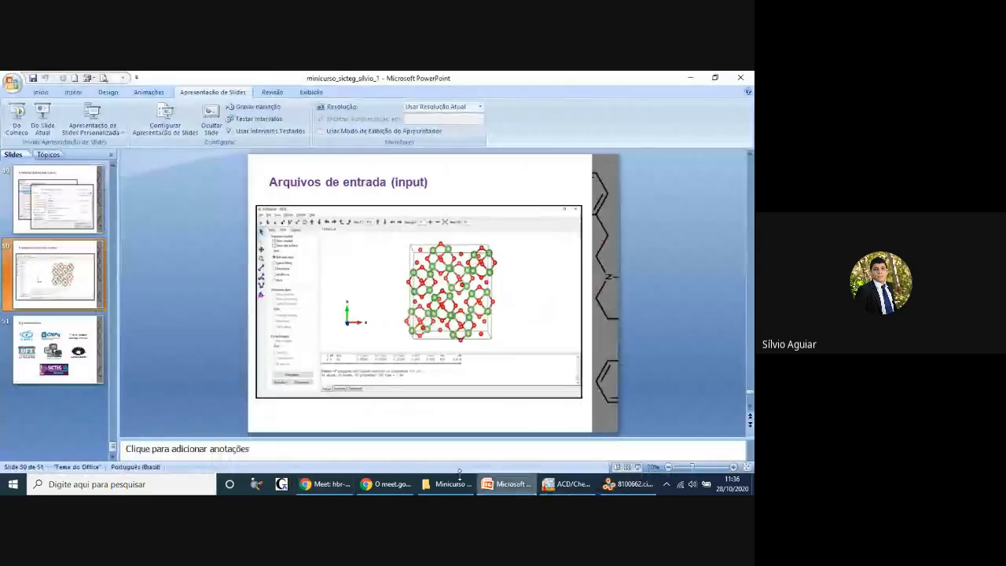
{"action": "scroll", "coordinate": [51, 259], "scroll_direction": "up", "scroll_amount": 2}
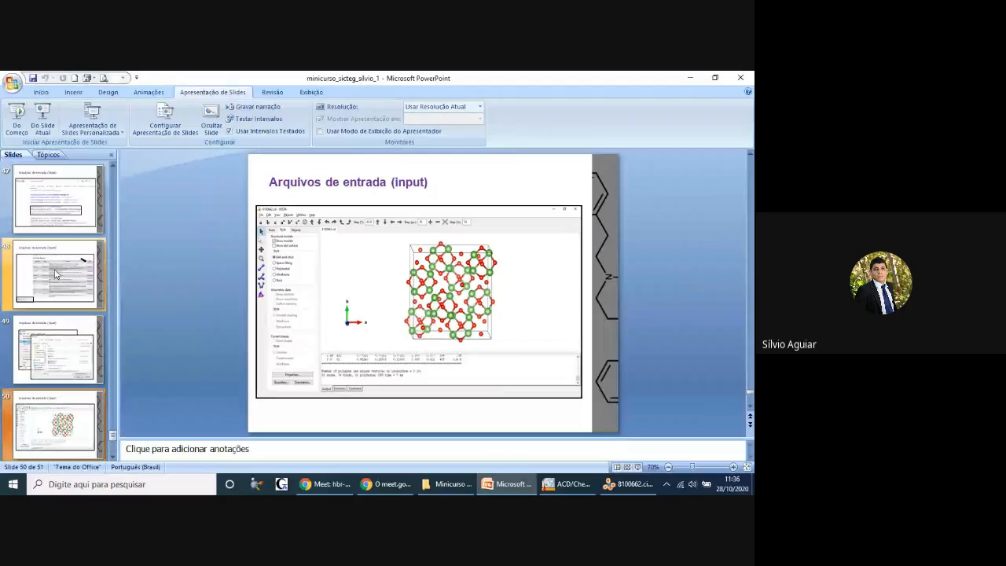
{"action": "left_click", "coordinate": [55, 273]}
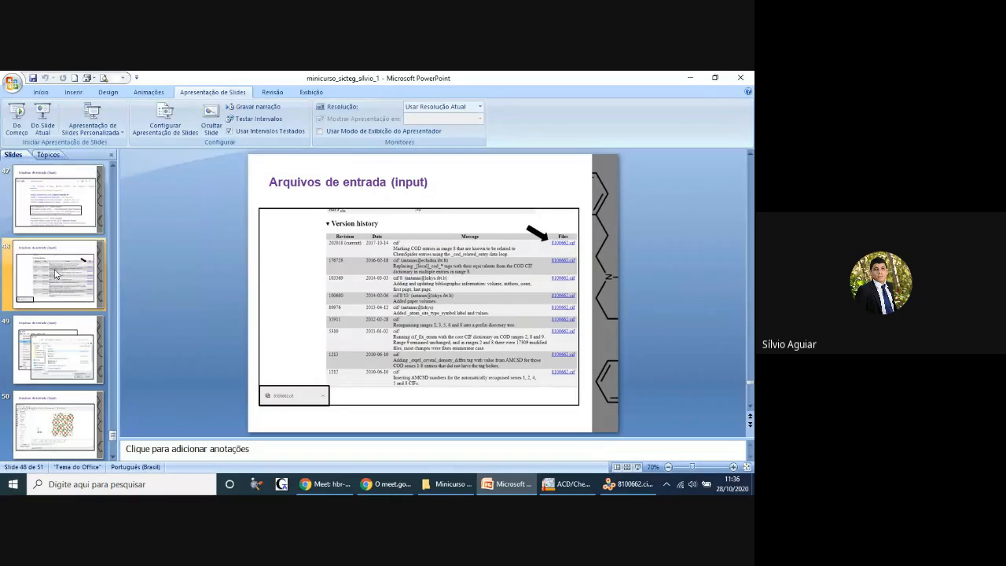
{"action": "left_click", "coordinate": [43, 124]}
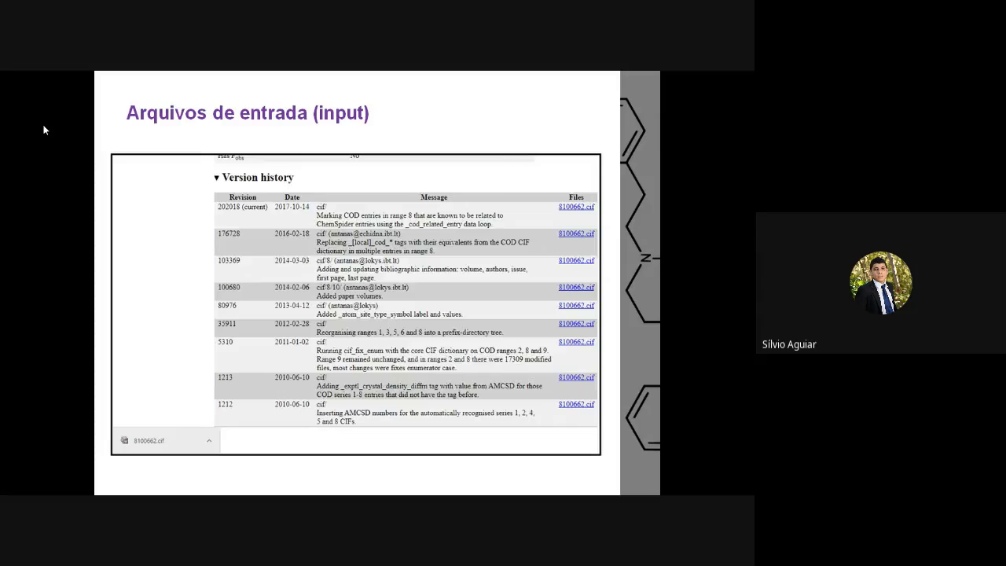
{"action": "key", "text": "Left"}
{"action": "key", "text": "Left"}
{"action": "key", "text": "Left"}
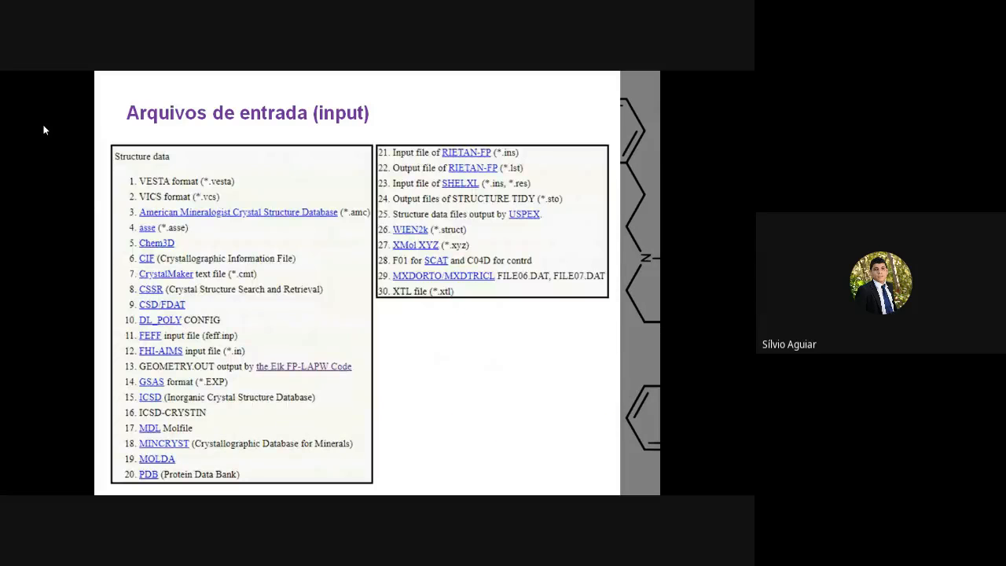